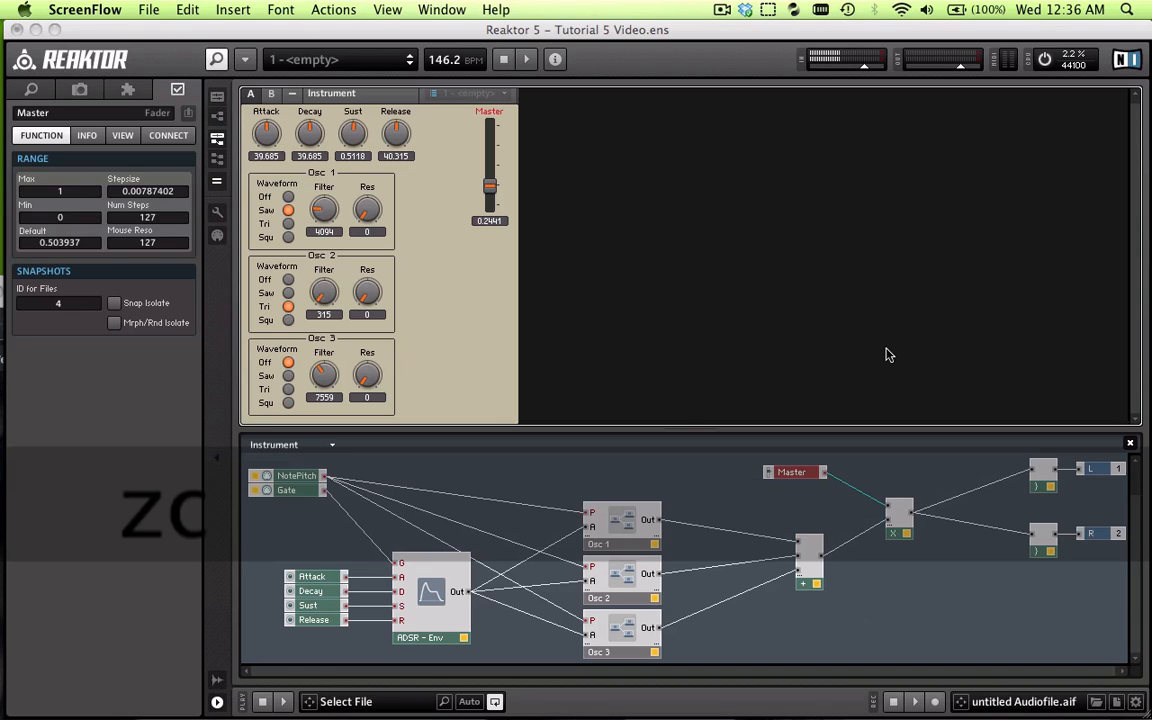
- Open the internal structure of the Osc 1 macro and enlarge the structure area for editing
left_click(600, 18)
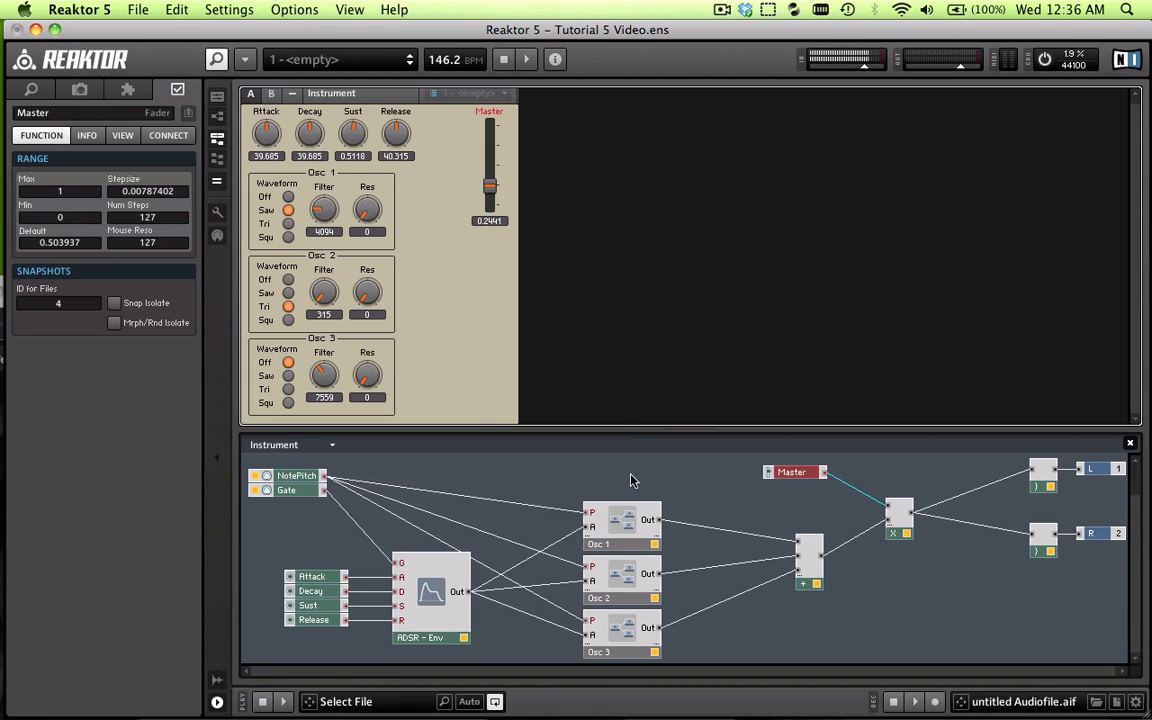
left_click(698, 493)
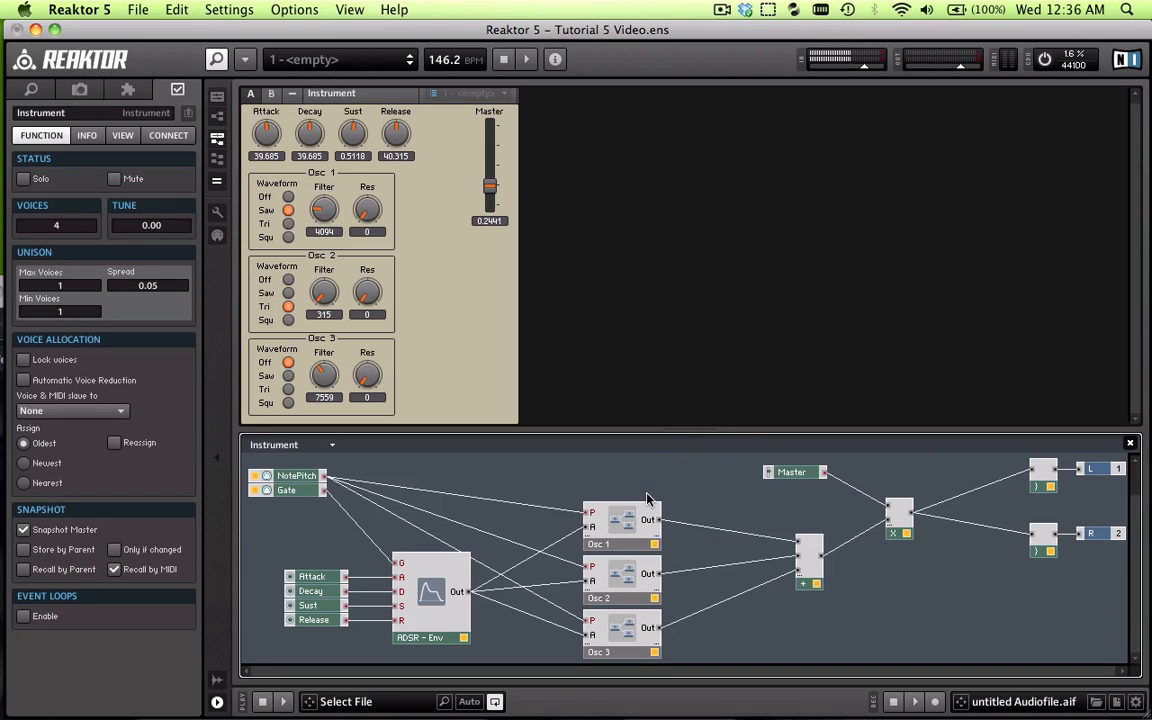
left_click(612, 500)
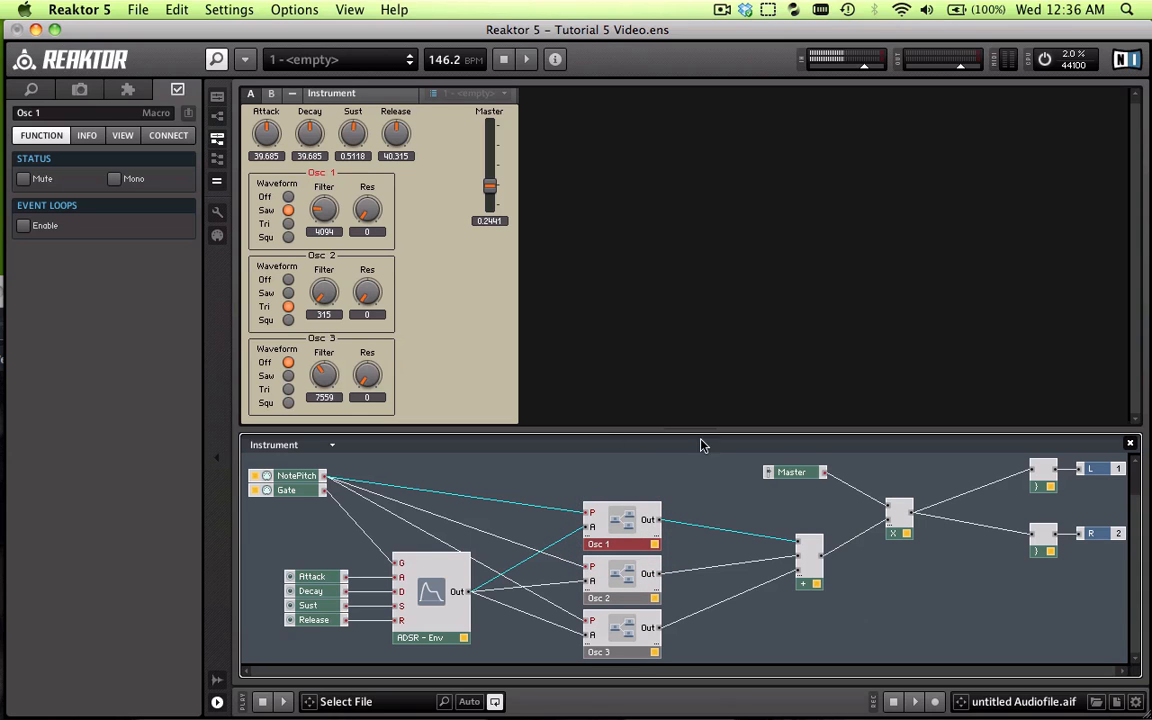
left_click_drag(690, 431, 676, 289)
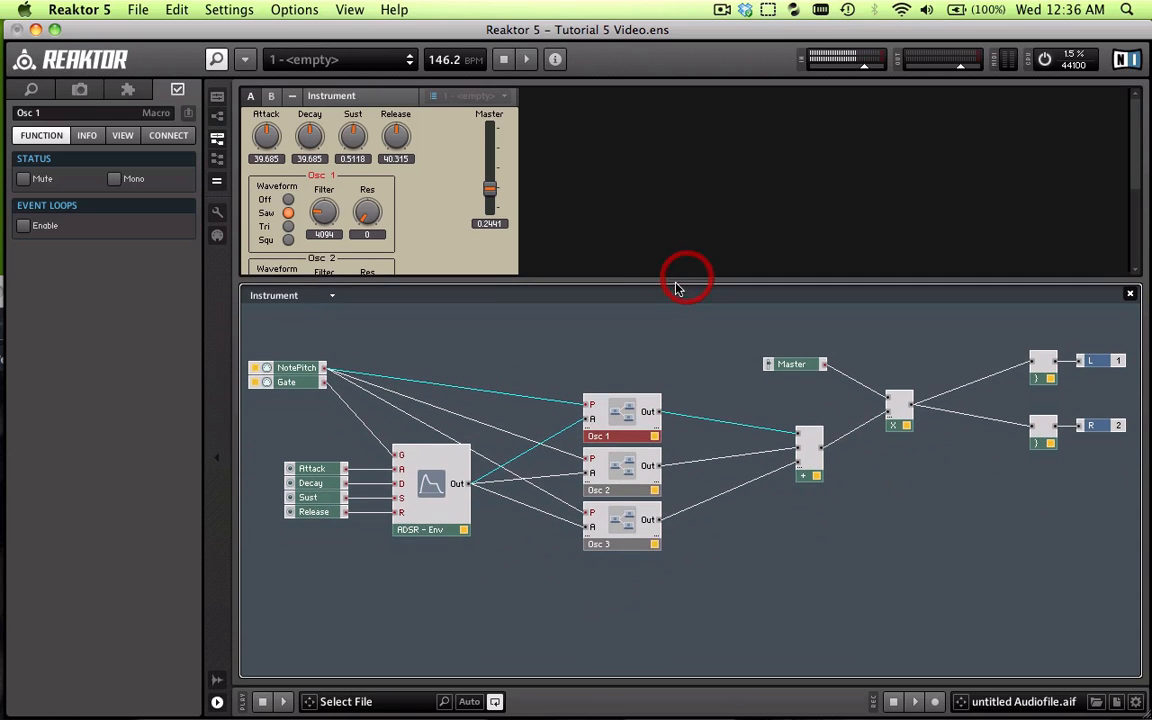
double_click(614, 428)
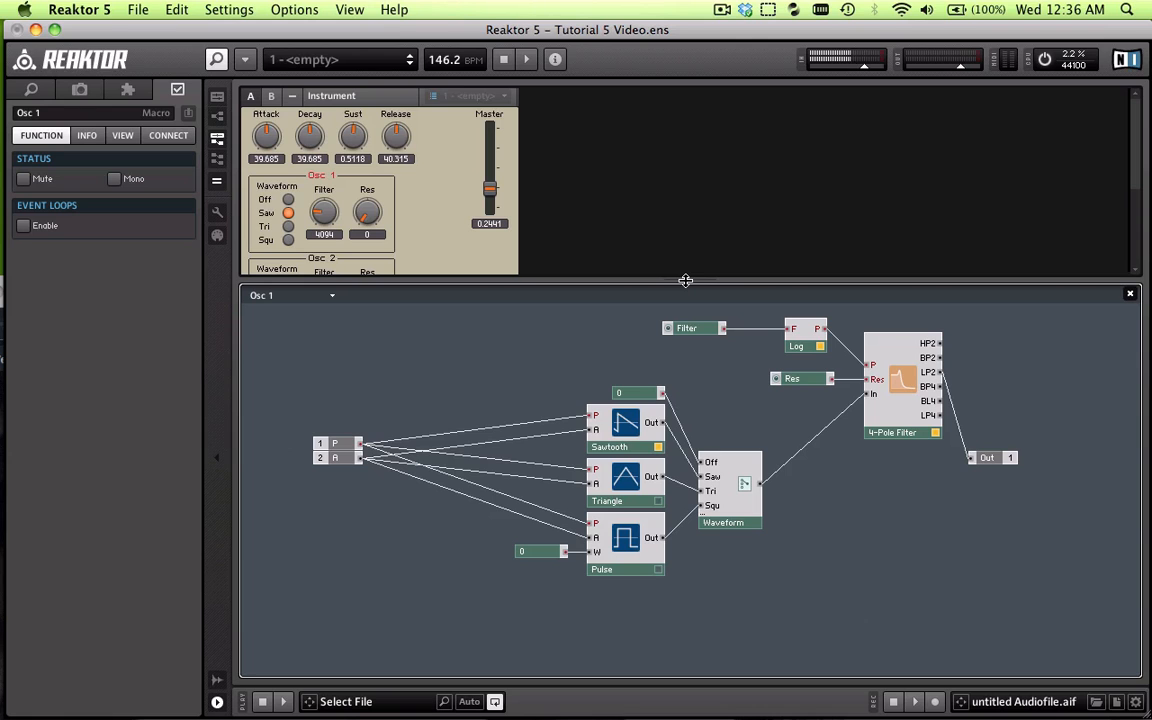
left_click_drag(685, 280, 694, 334)
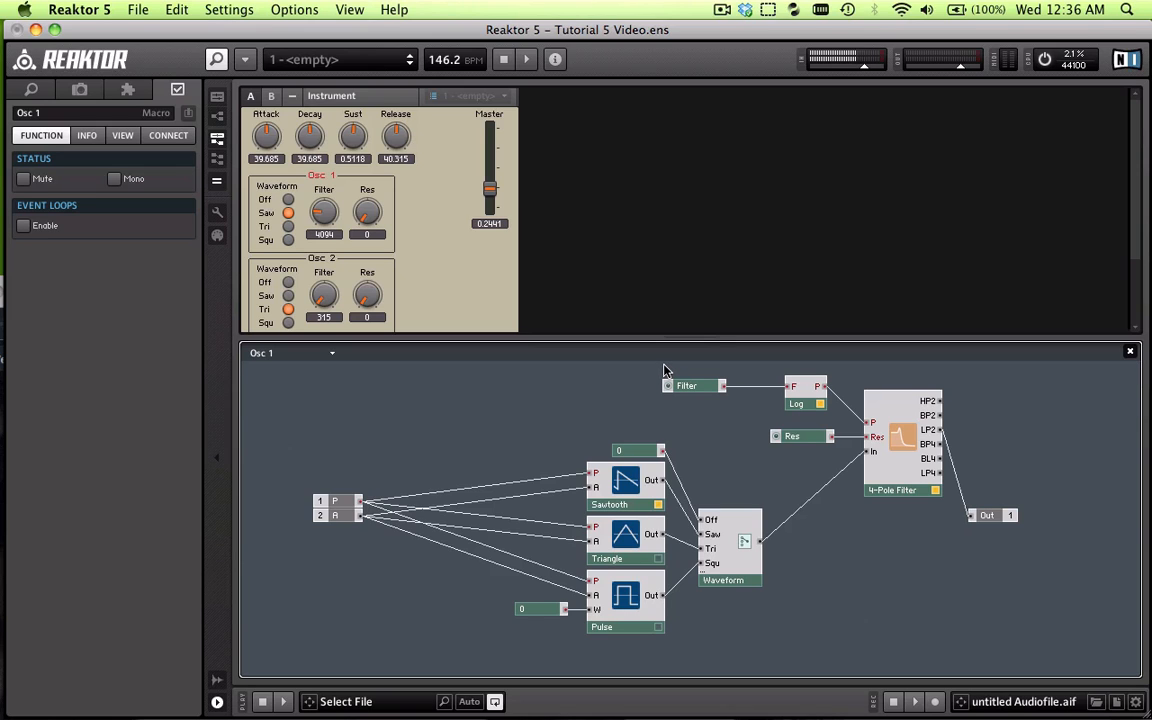
- Add a built-in Knob module in the empty space above the Osc 1 oscillators
right_click(410, 422)
mouse_move(560, 426)
mouse_move(645, 428)
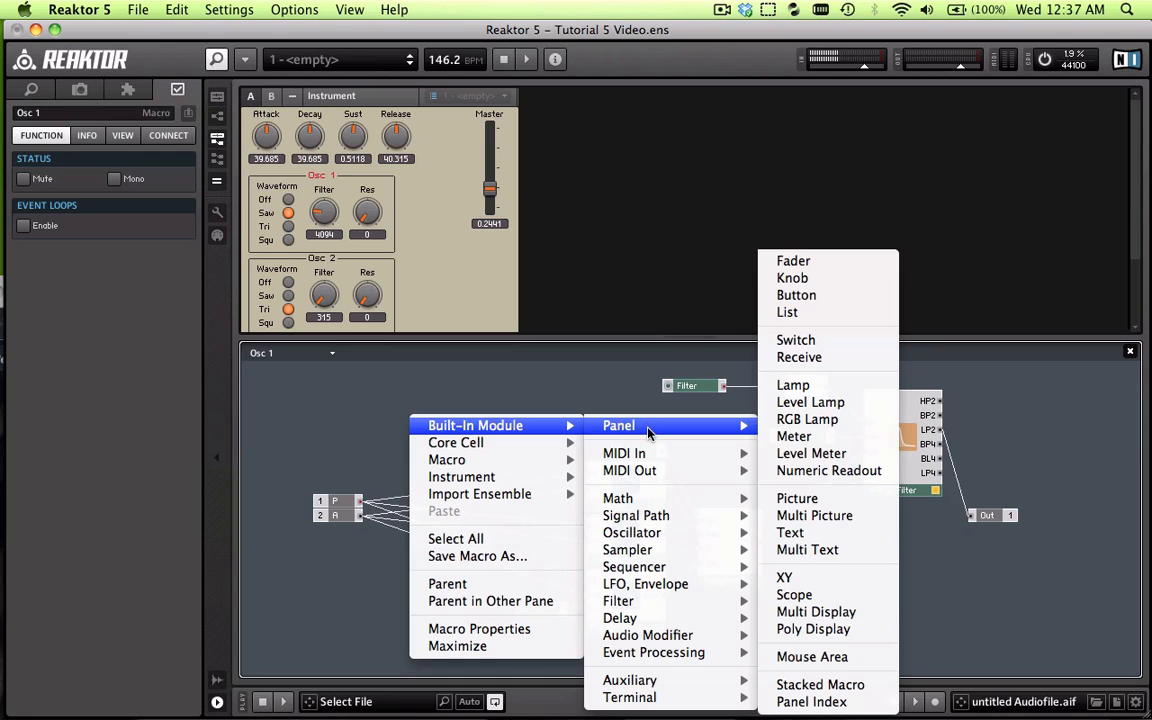
left_click(795, 280)
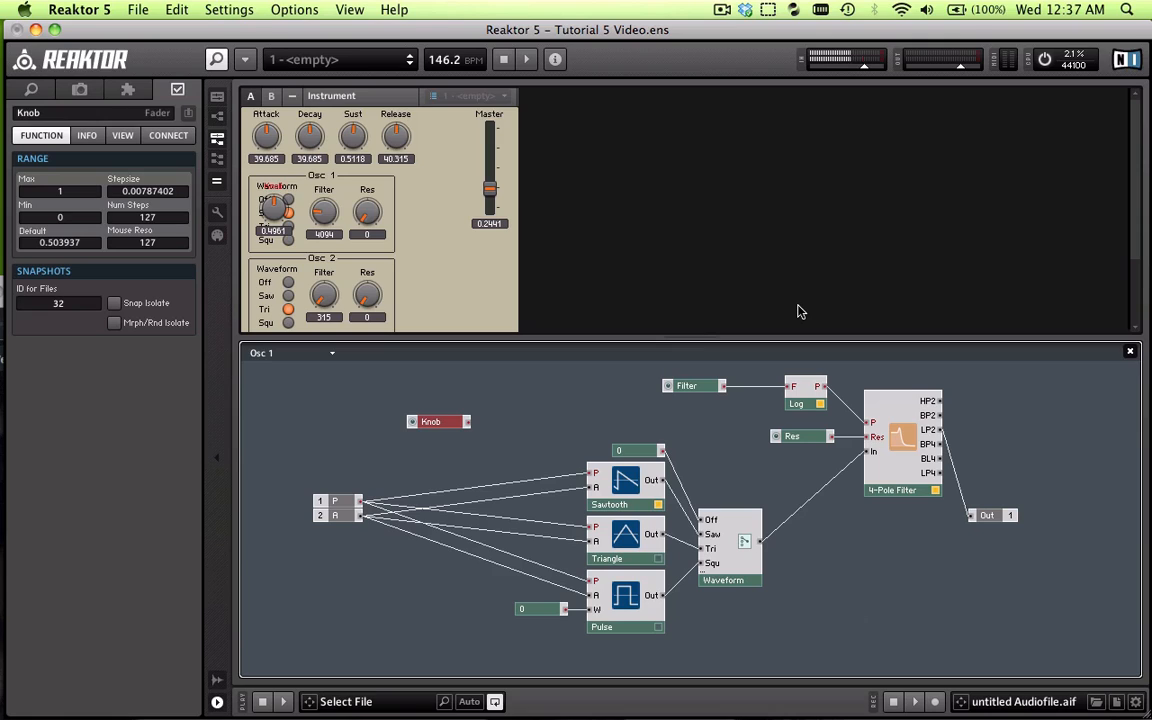
left_click(544, 418)
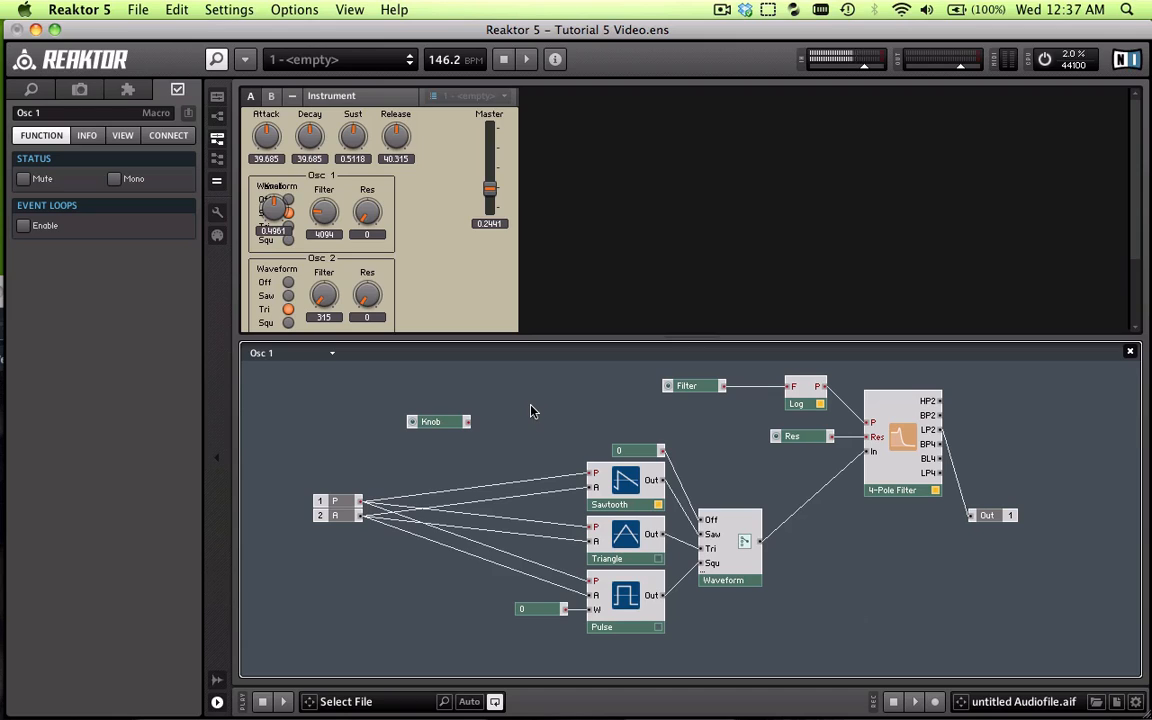
- Set the new knob's minimum value to -1, keeping its maximum at 1
left_click(443, 424)
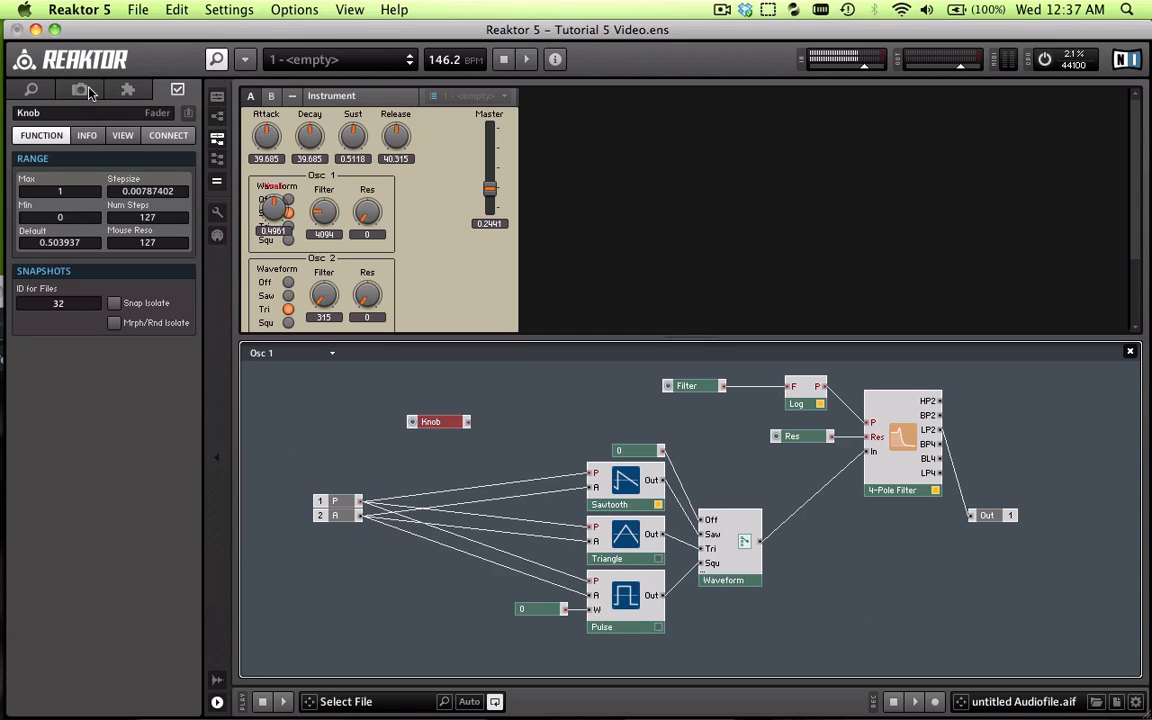
left_click(393, 397)
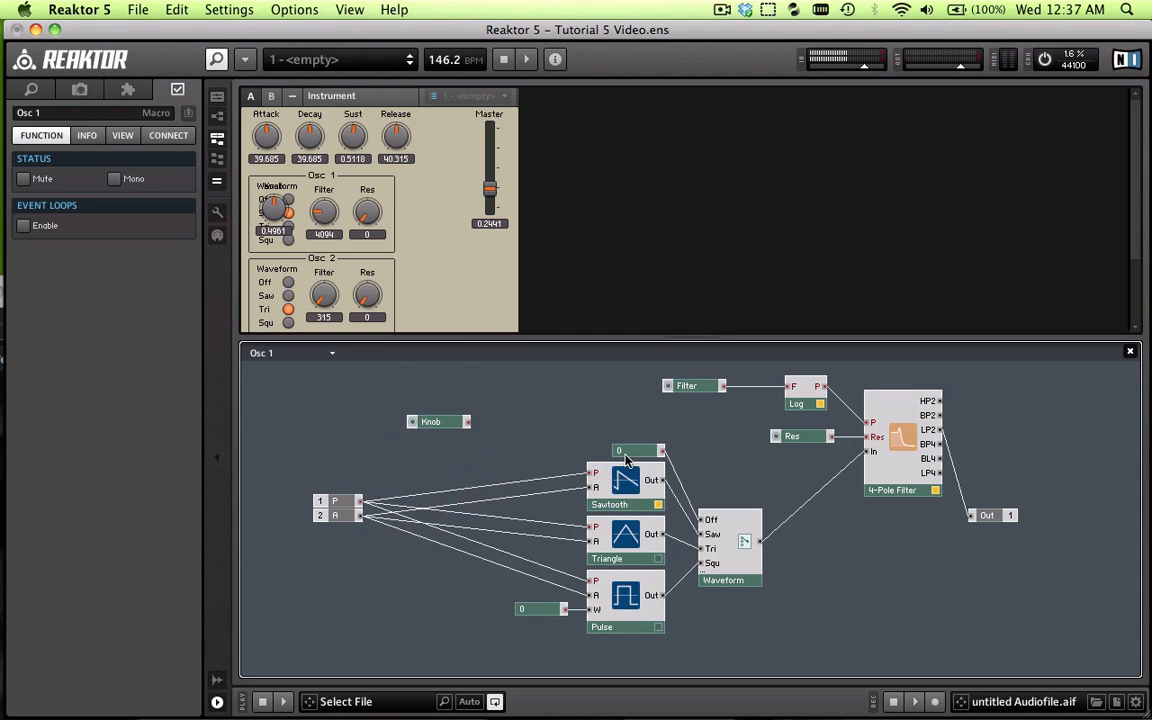
left_click(626, 455)
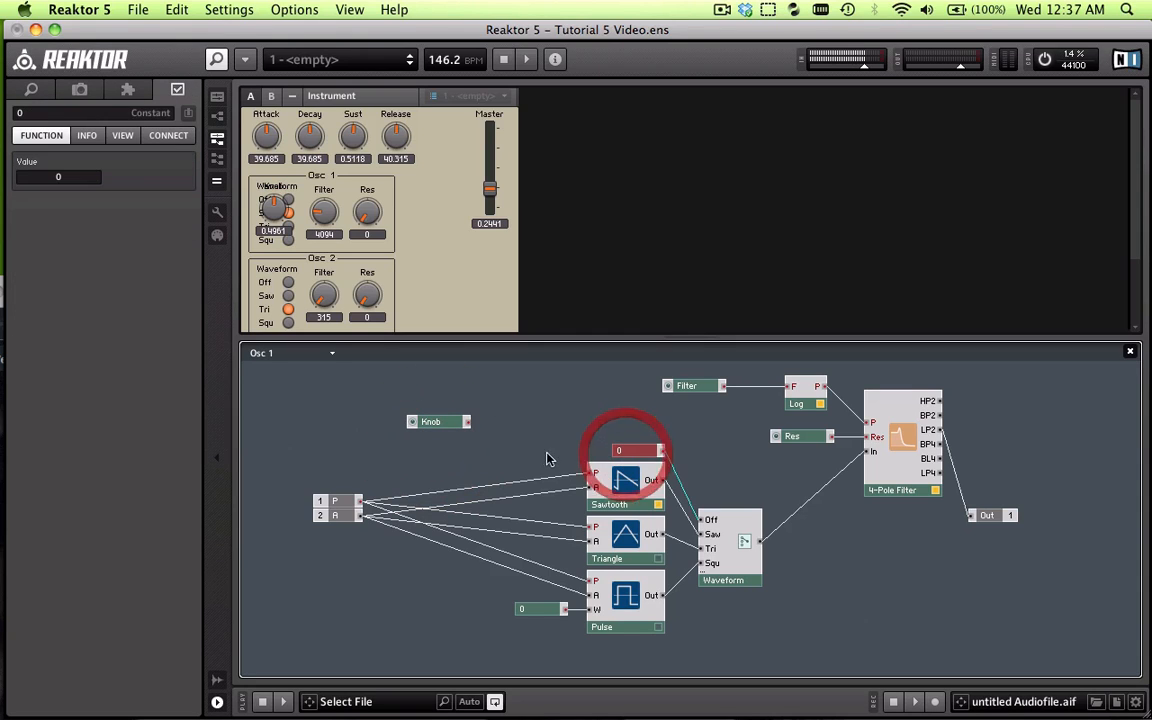
left_click(447, 423)
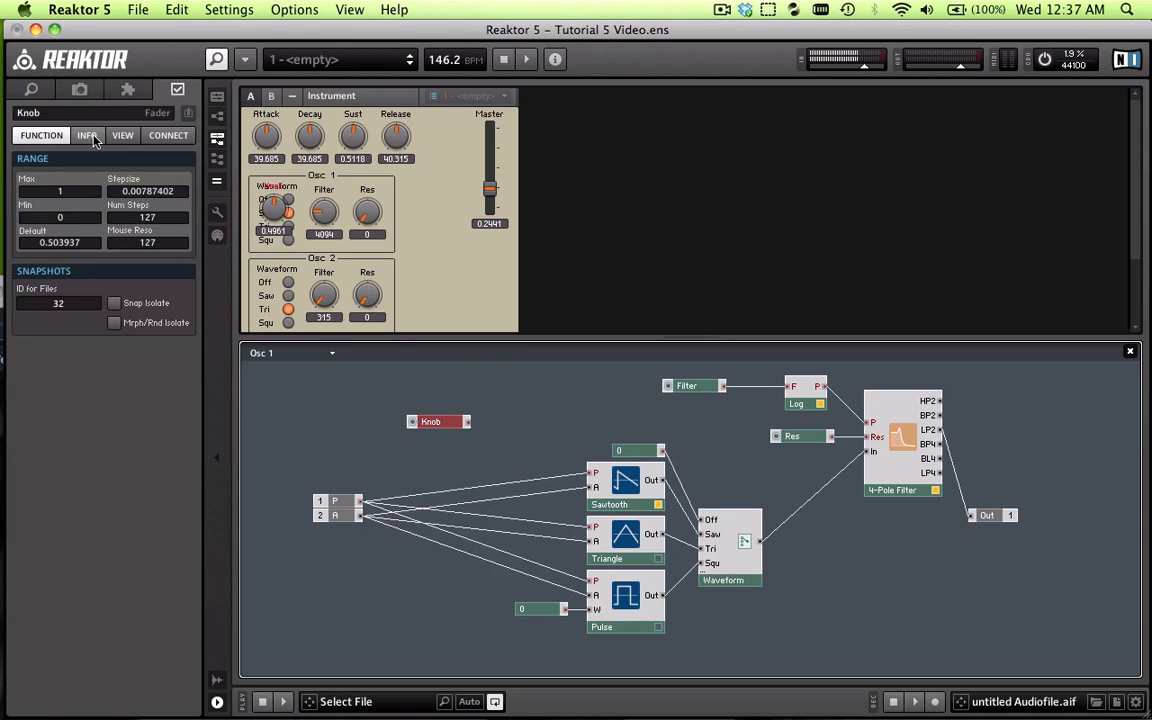
double_click(71, 194)
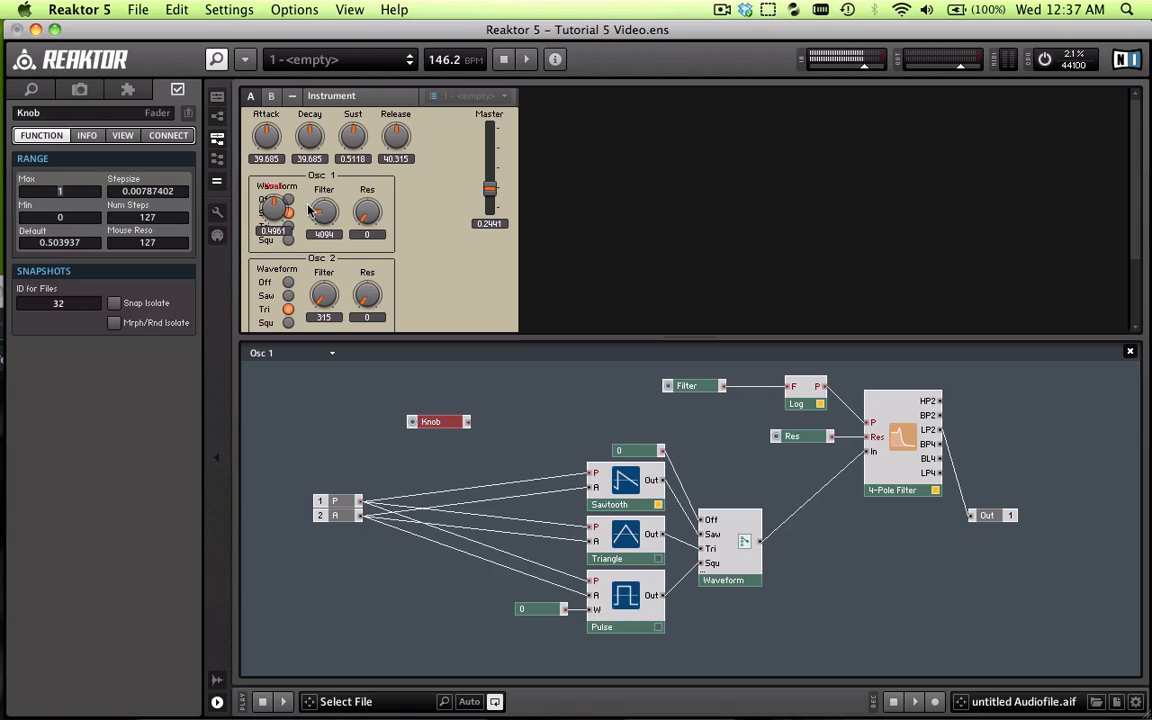
double_click(75, 217)
type("-1")
key("Return")
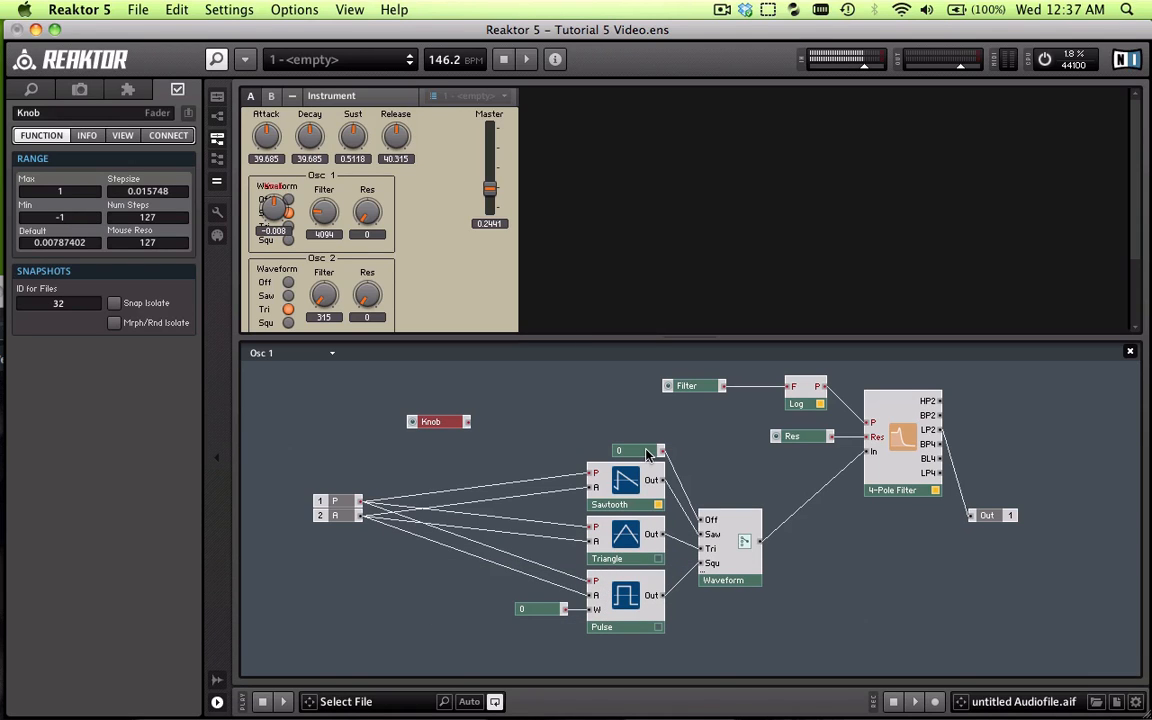
left_click(612, 477)
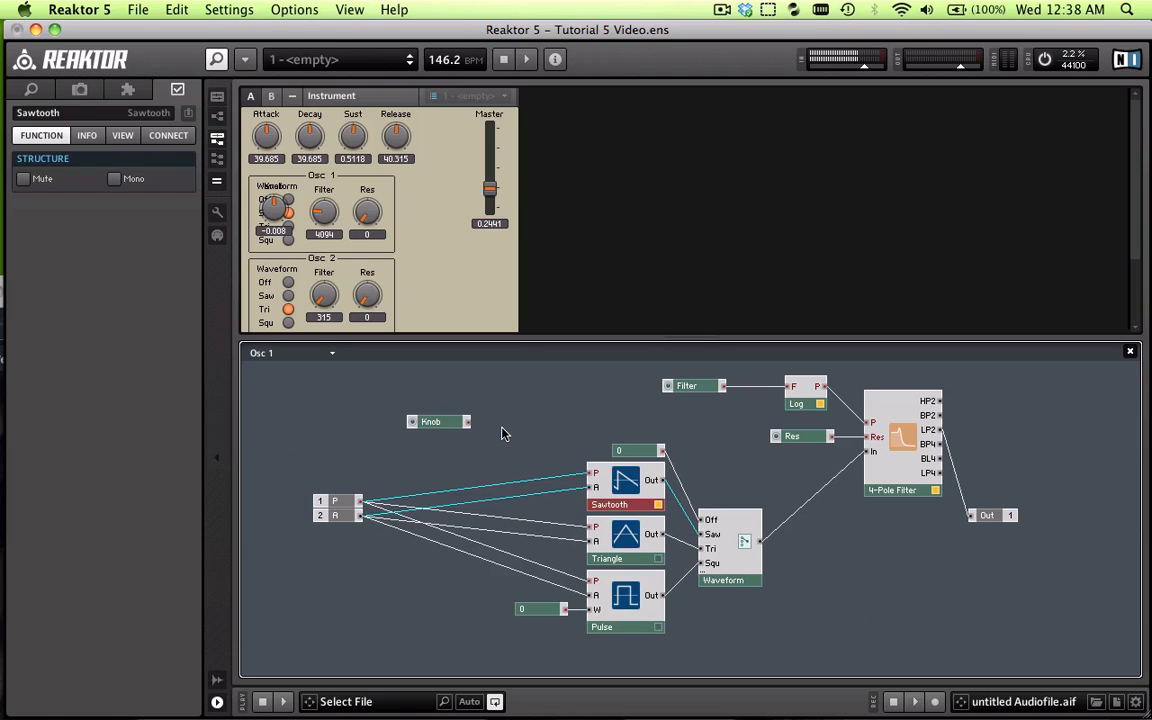
left_click(335, 501)
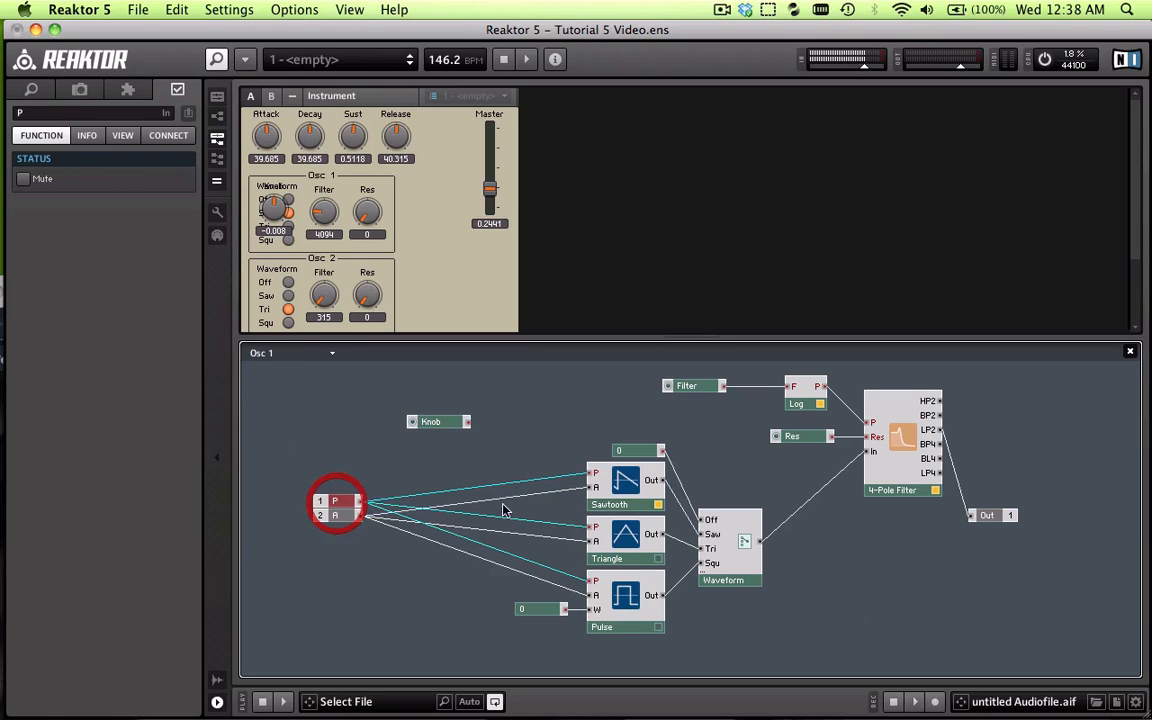
left_click(648, 481)
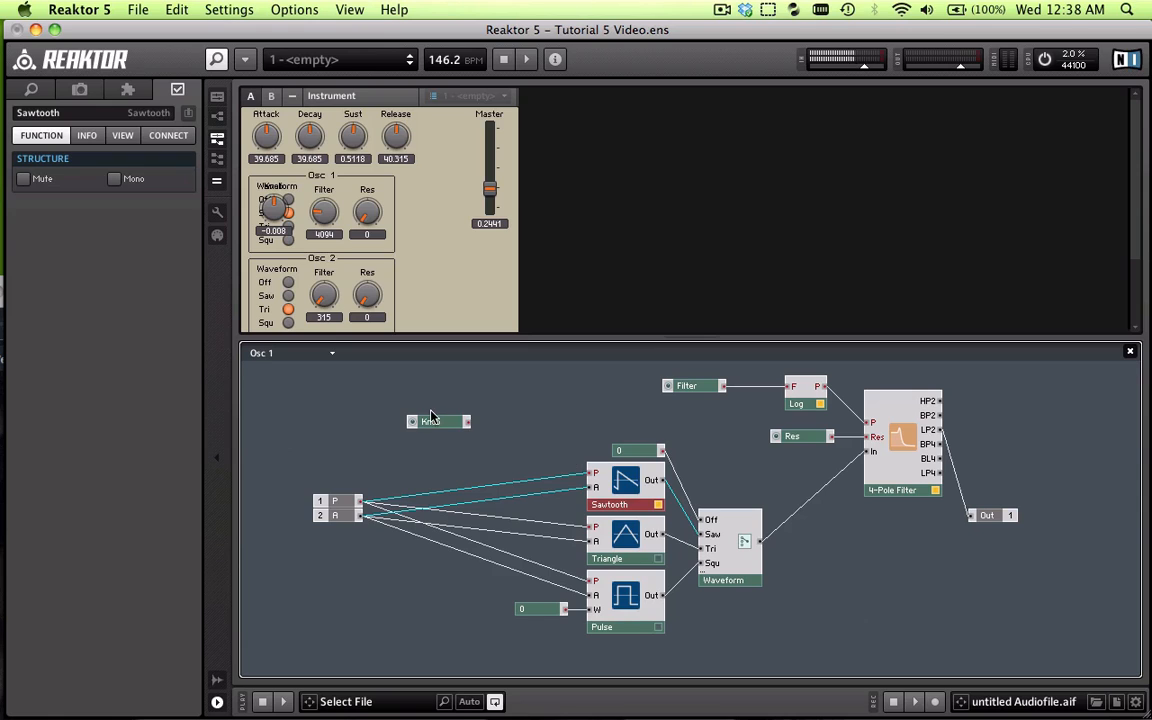
- Move the Knob module closer to the Sawtooth oscillator, just above its wiring in the structure
left_click_drag(437, 427, 517, 438)
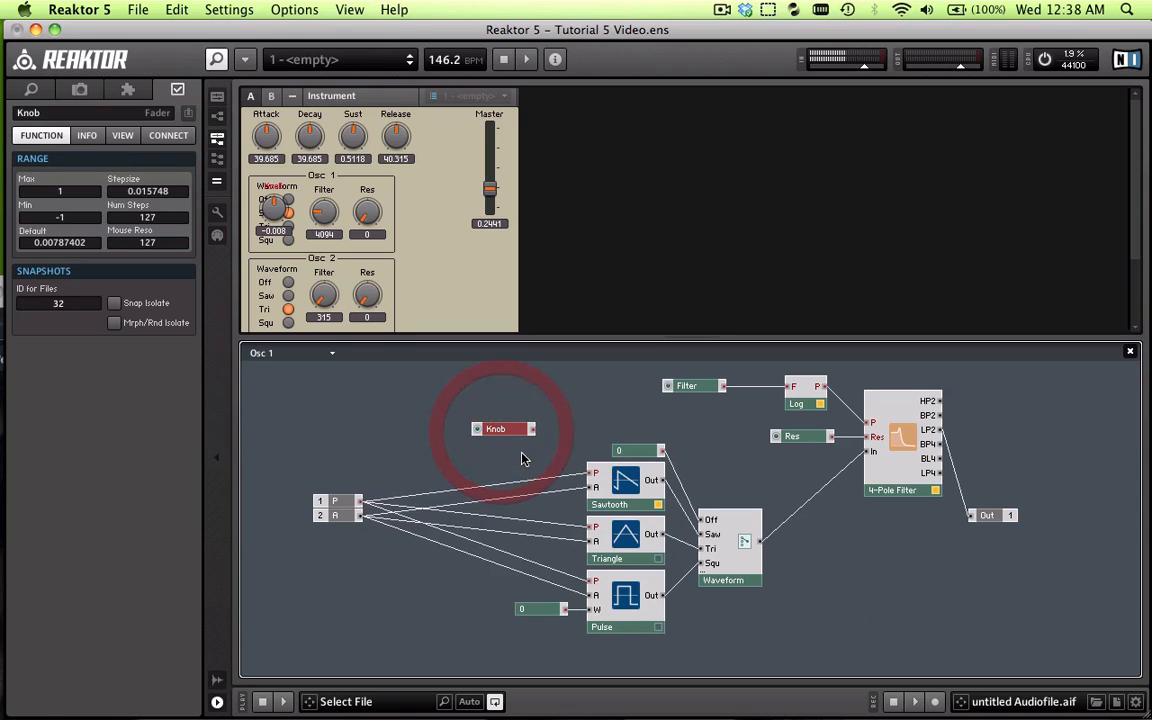
left_click(627, 490)
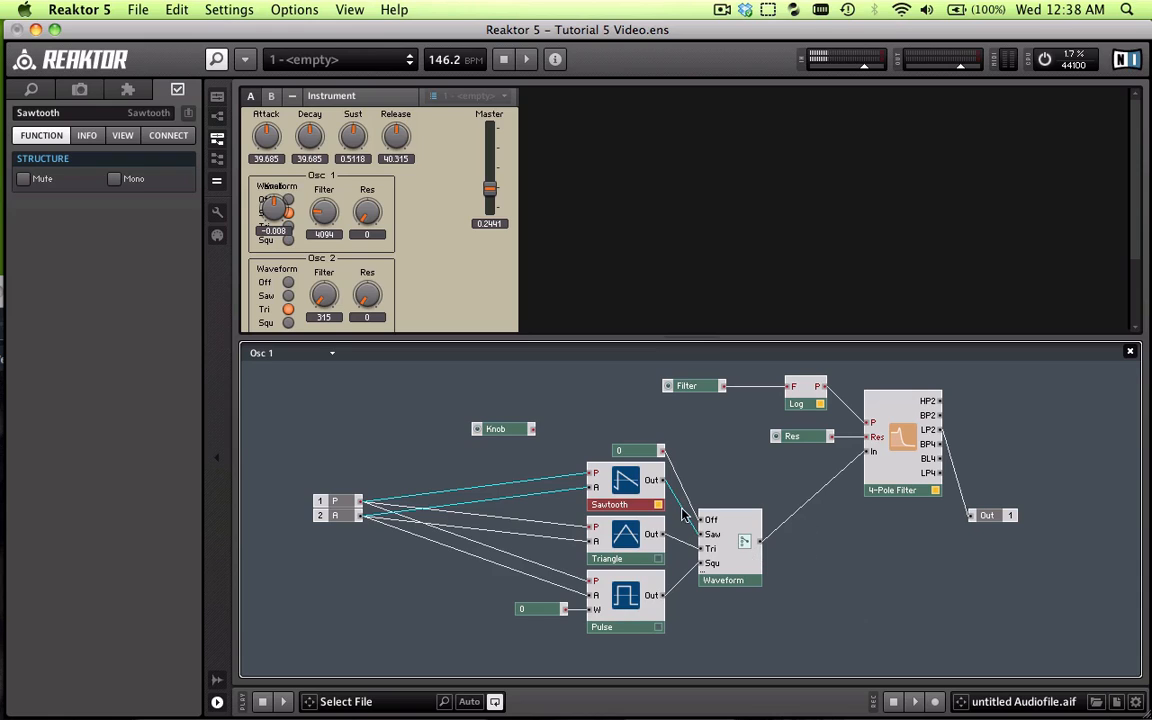
left_click(586, 442)
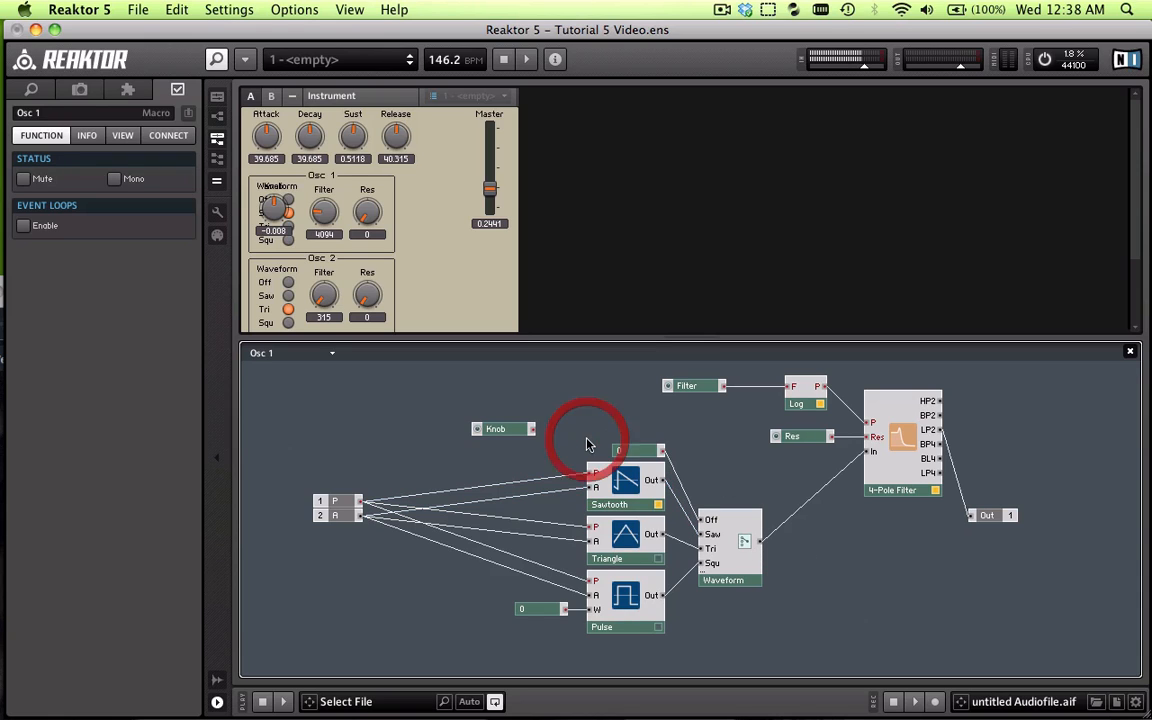
left_click(501, 429)
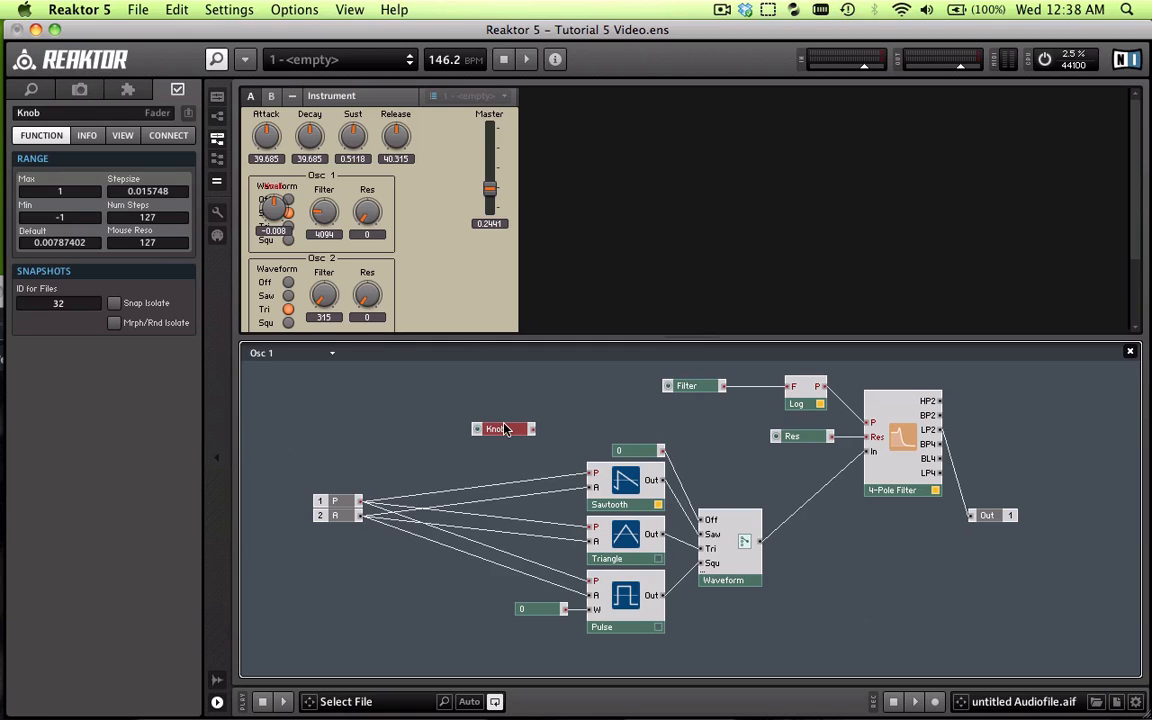
mouse_move(506, 430)
left_mouse_down()
mouse_move(498, 424)
mouse_move(522, 447)
left_mouse_up()
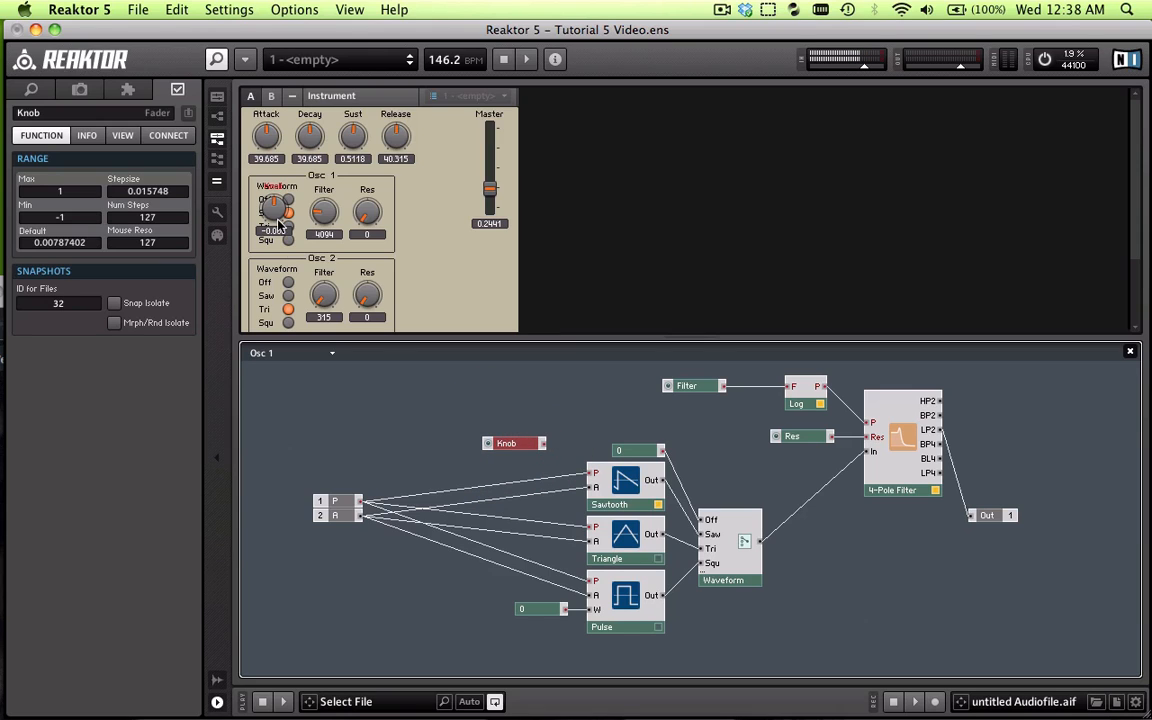
- Unlock the instrument panel, place the new knob beside Res in the Osc 1 frame, and rename it Detune
left_click(218, 215)
left_click_drag(273, 192, 408, 193)
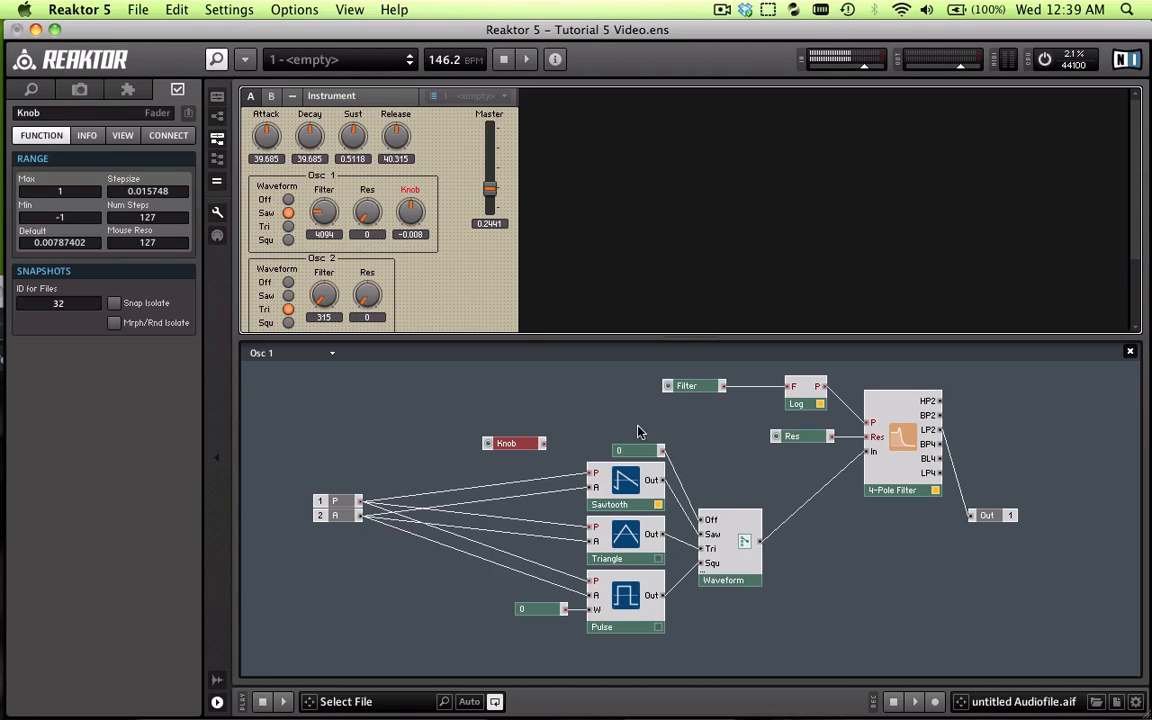
left_click(70, 114)
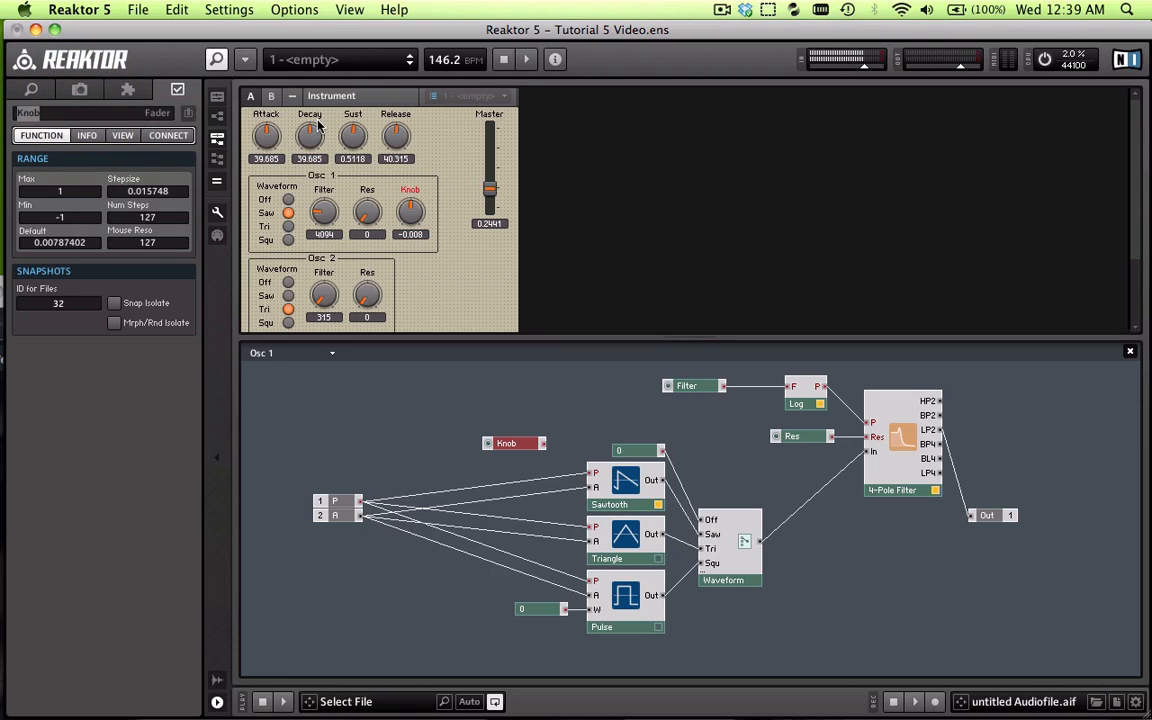
type("Detune")
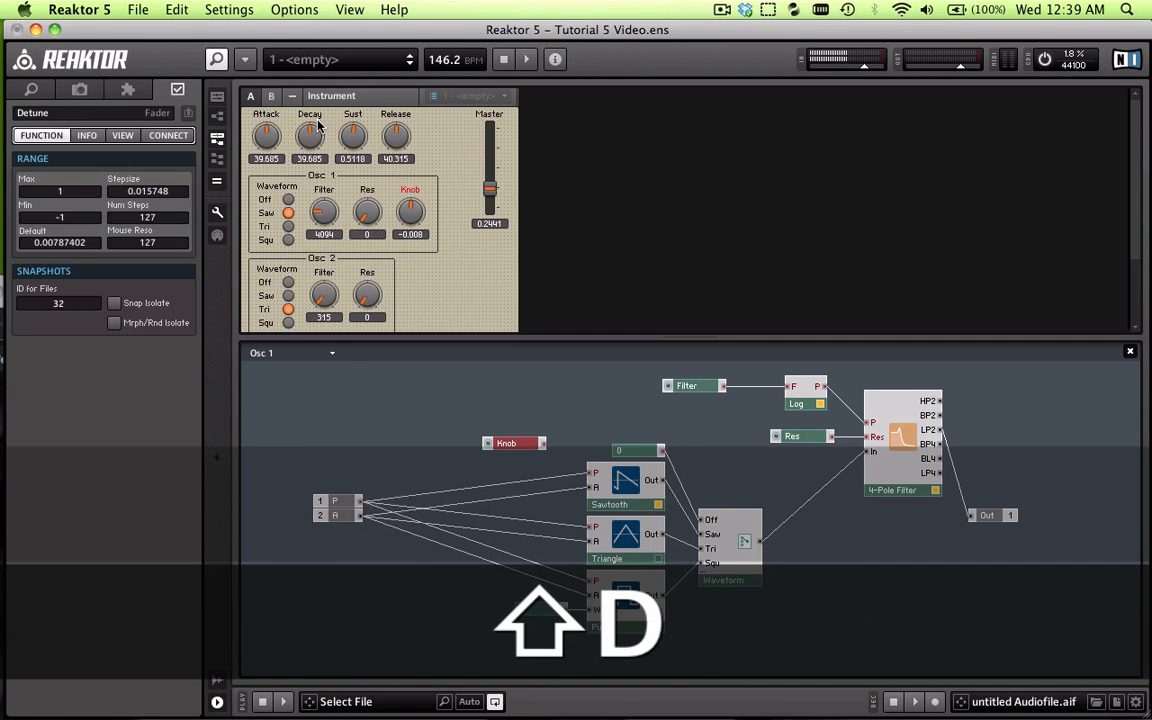
key("Return")
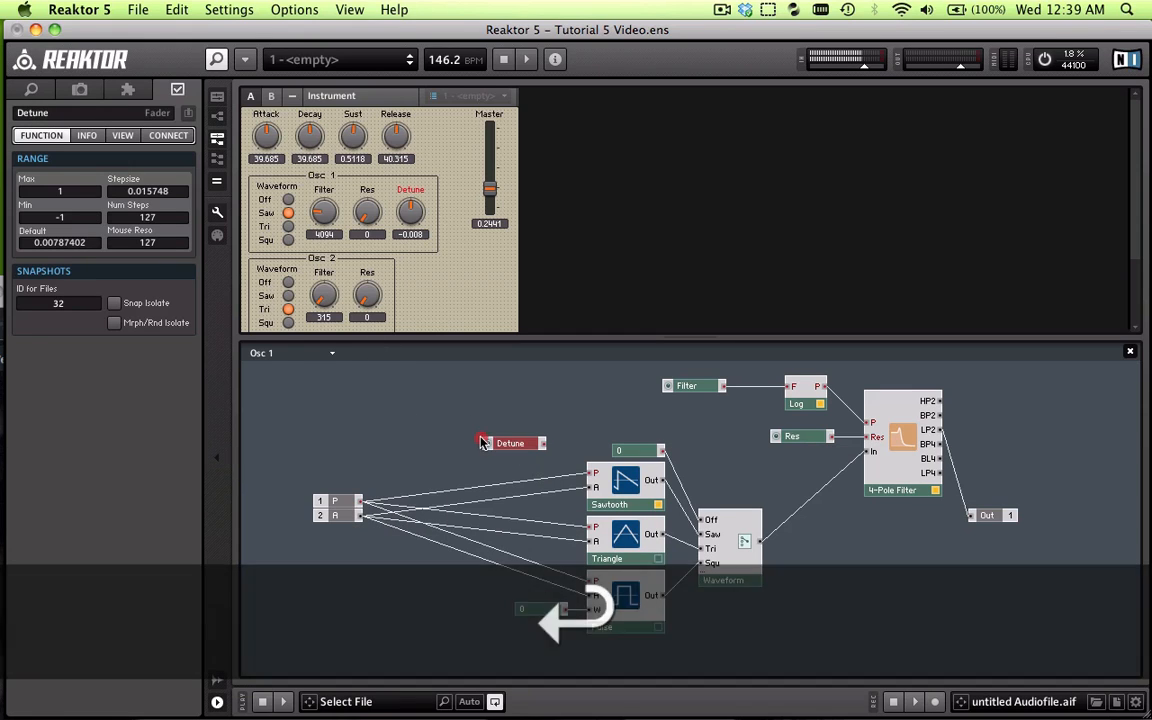
- Move the Detune module above the P and A inputs in the structure and lock the instrument panel
left_click_drag(534, 443, 415, 436)
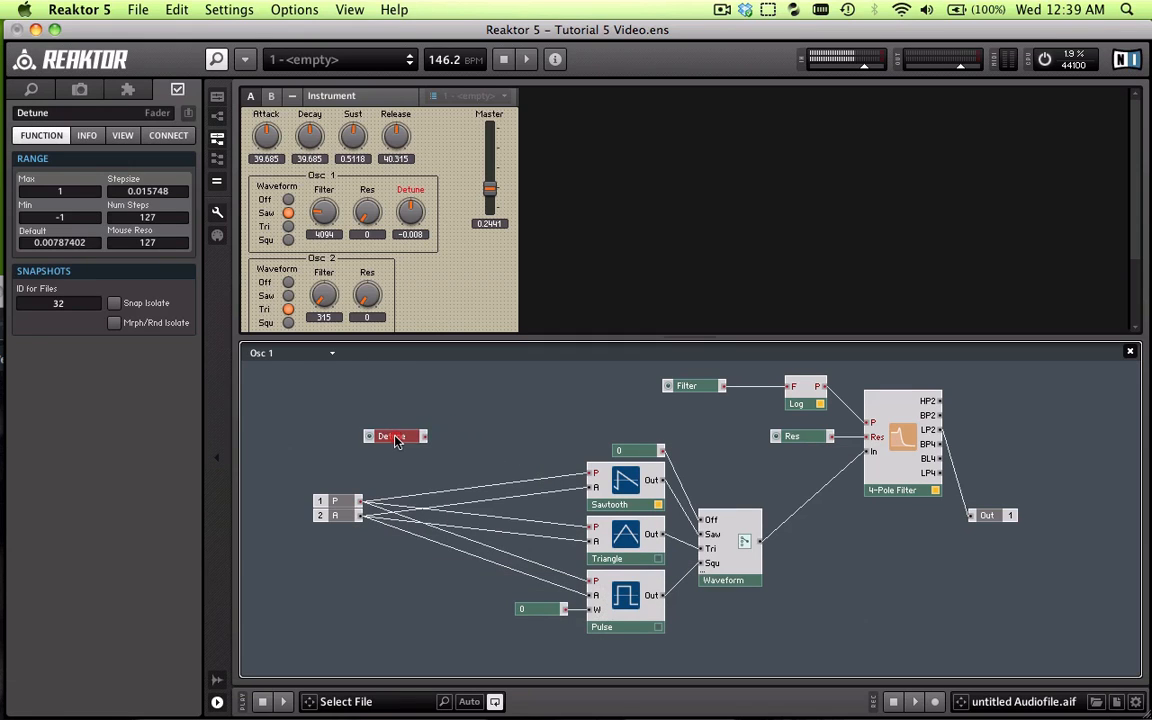
left_click(218, 215)
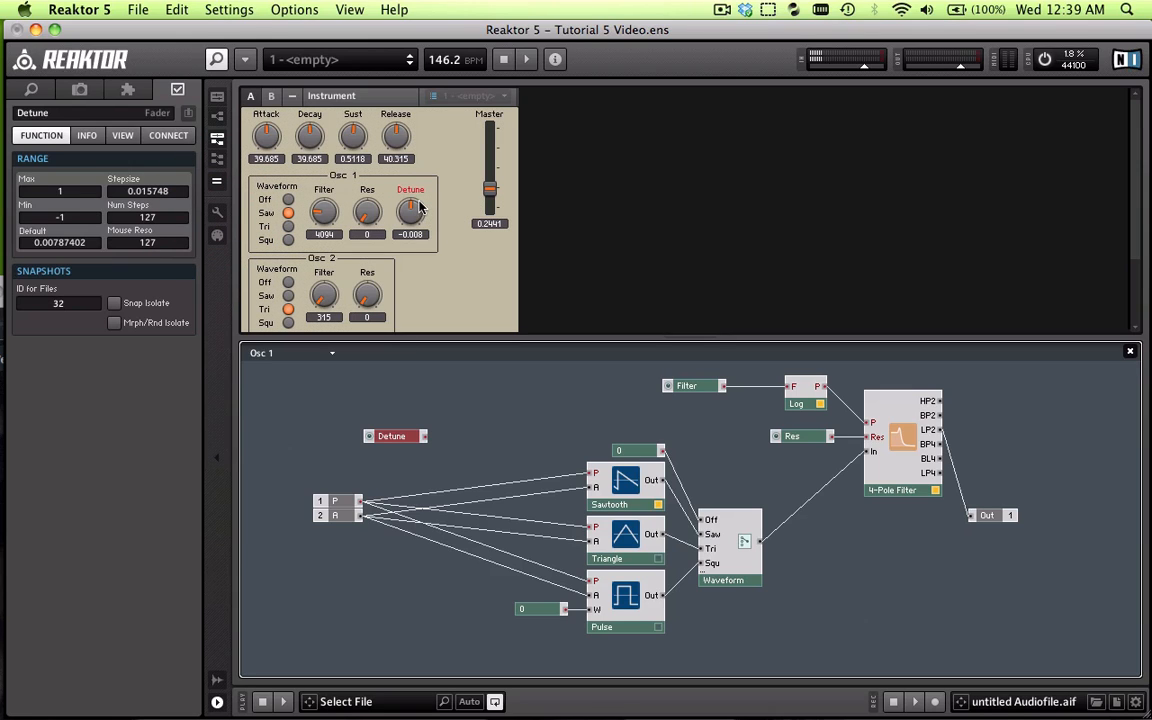
- Try to turn the Detune knob to exactly 0
left_click_drag(419, 209, 417, 209)
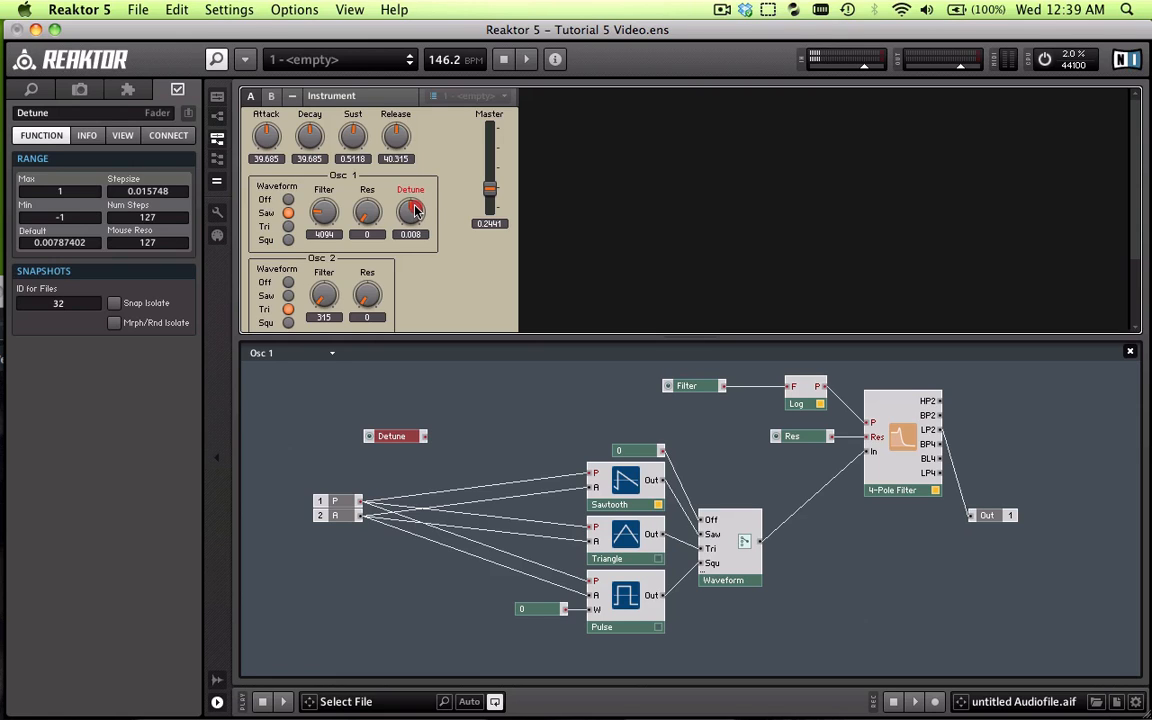
left_click_drag(416, 209, 414, 210)
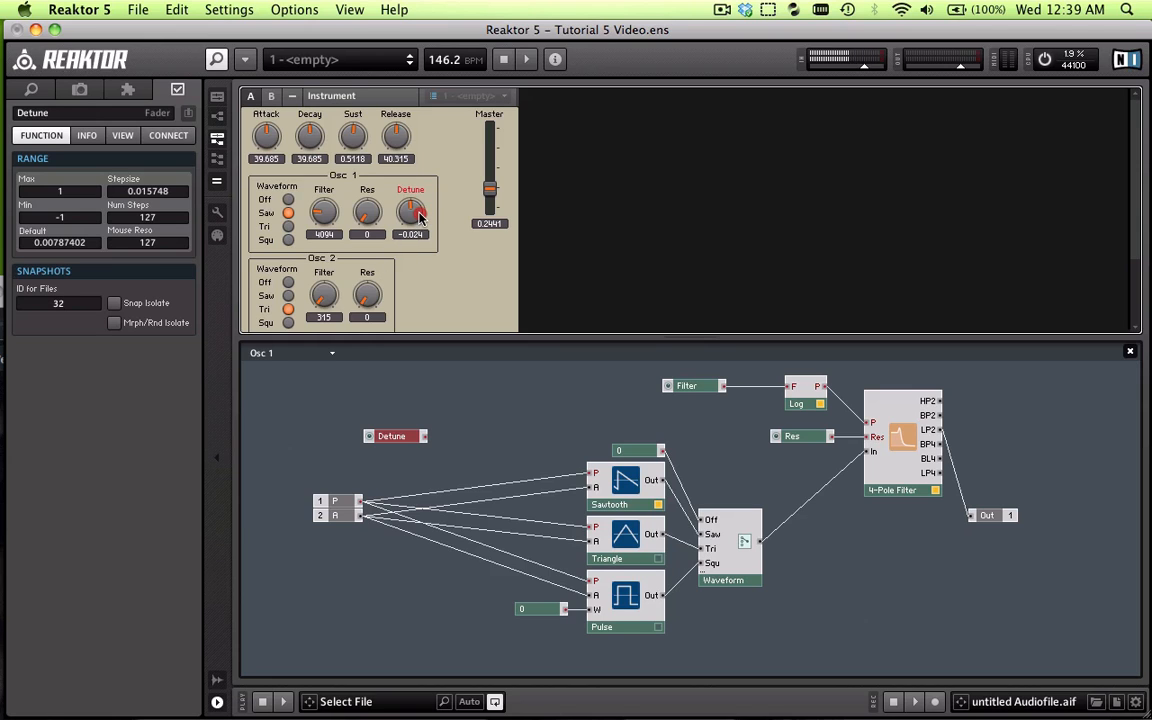
mouse_move(419, 215)
left_mouse_down()
mouse_move(410, 240)
mouse_move(417, 205)
mouse_move(431, 275)
mouse_move(418, 214)
left_mouse_up()
- Set the Detune knob's number of steps to 128 and turn the knob to 0
left_click(128, 217)
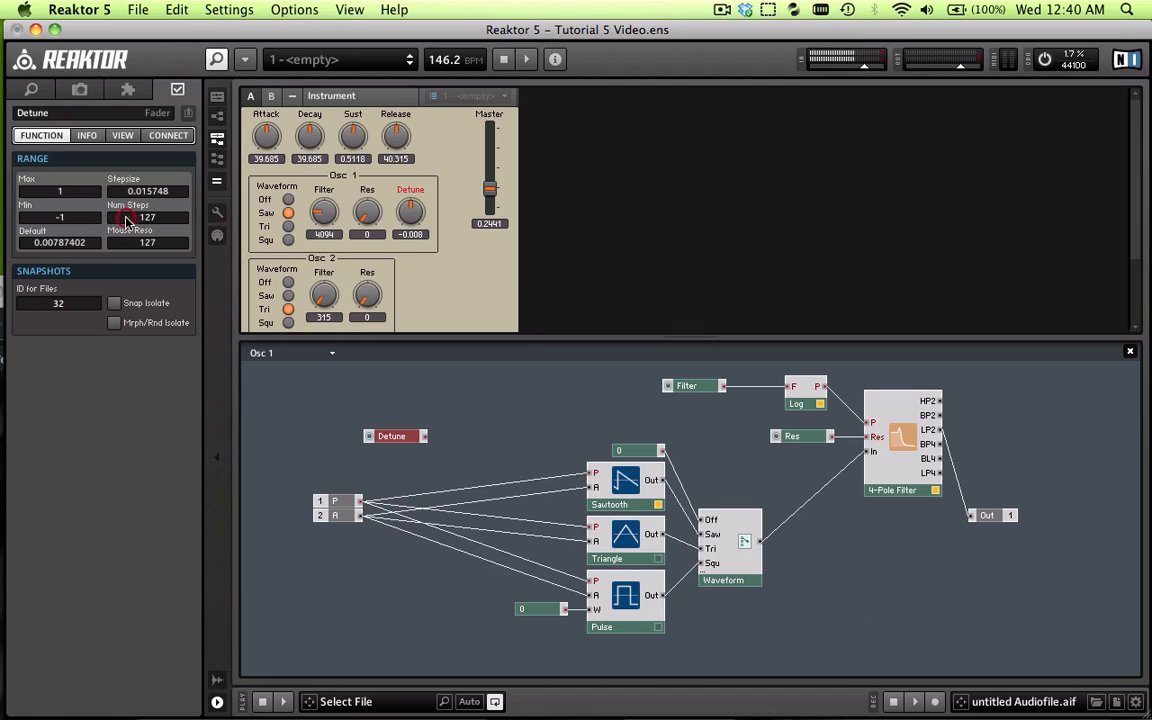
left_click(45, 137)
left_click(178, 90)
double_click(165, 222)
type("128")
key("Return")
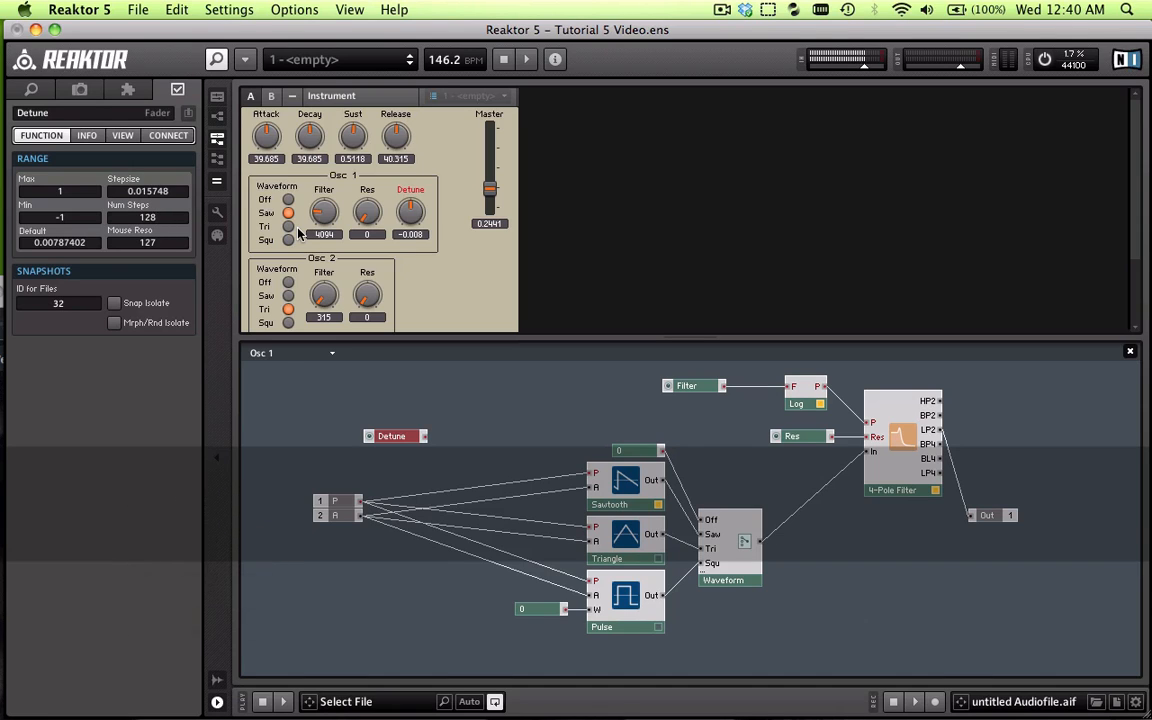
key("Return")
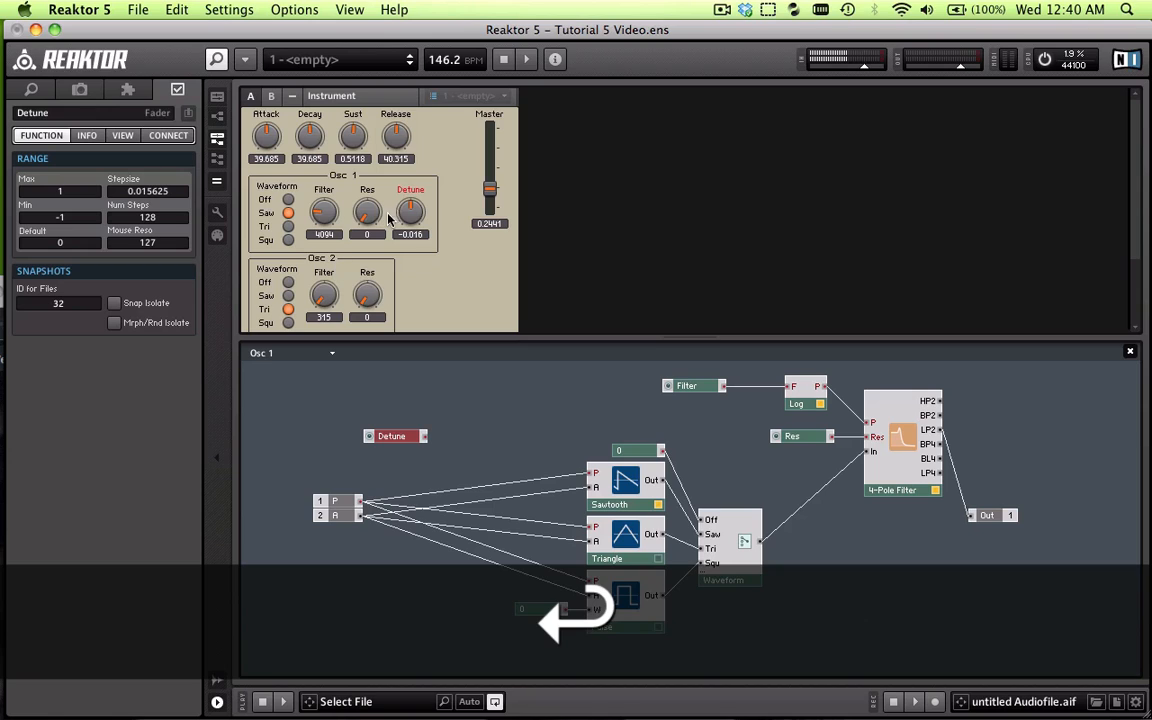
left_click_drag(410, 212, 408, 211)
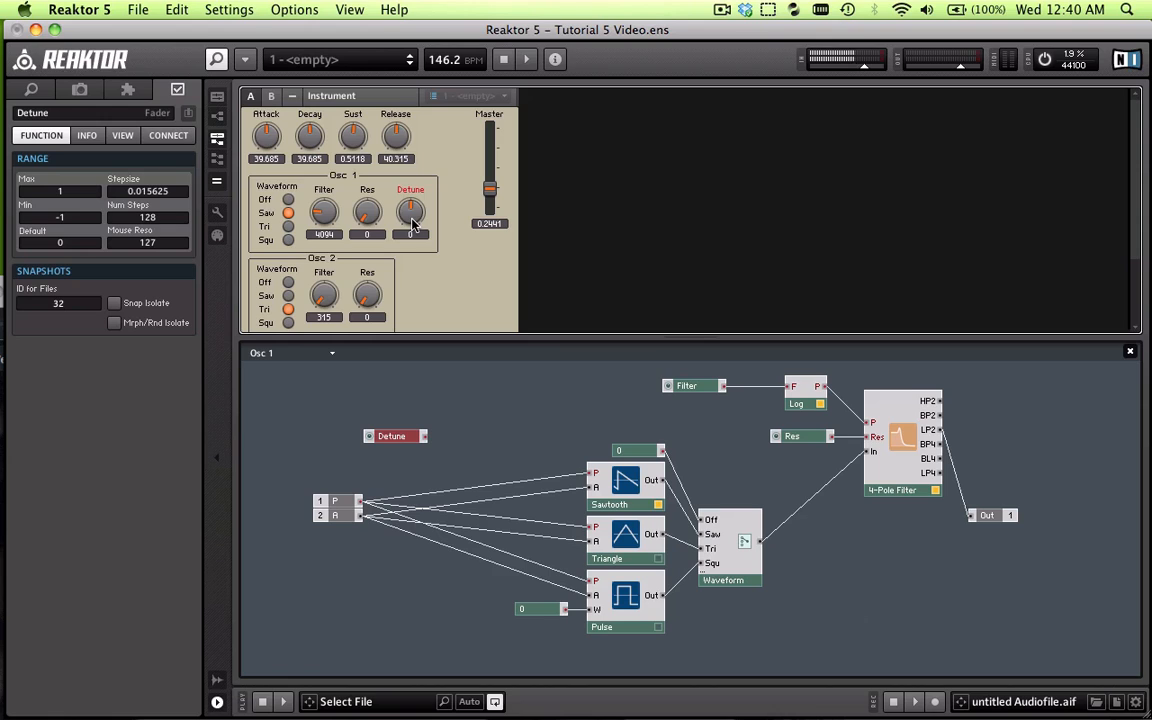
left_click(412, 211)
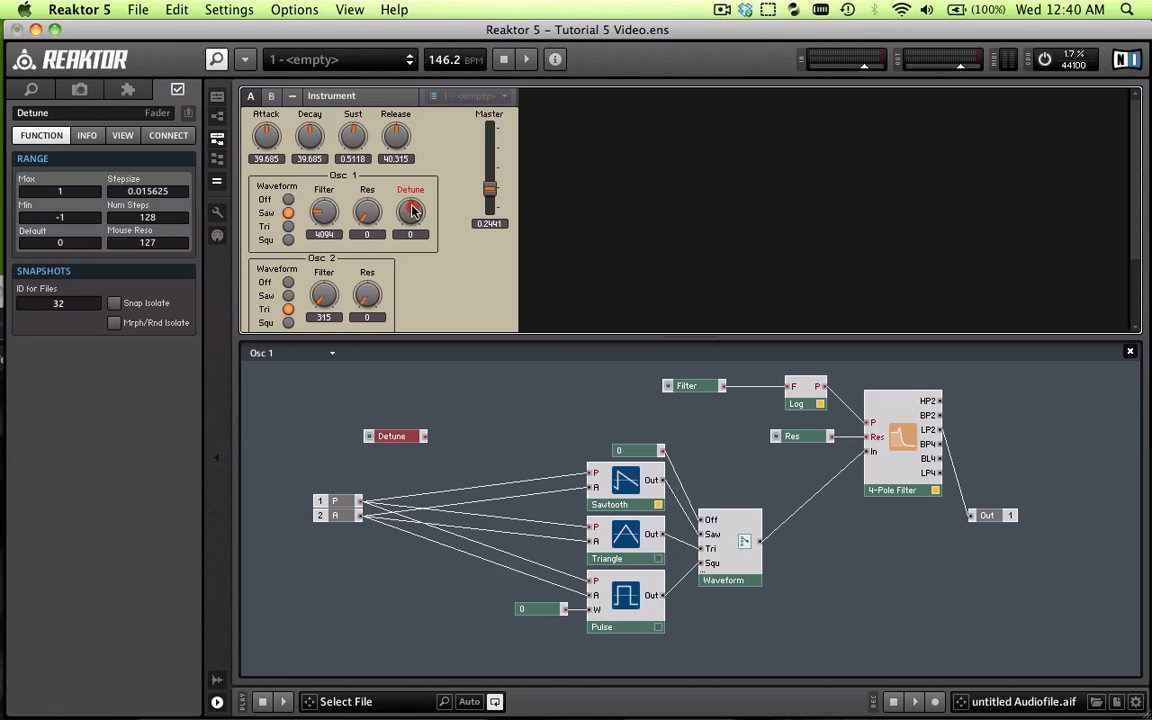
left_click_drag(412, 211, 412, 210)
mouse_move(421, 214)
left_mouse_down()
mouse_move(425, 191)
mouse_move(413, 212)
left_mouse_up()
left_click(412, 237)
- Move the Detune module further along, above the wires between the P and A inputs and the oscillators
left_click_drag(391, 437, 449, 436)
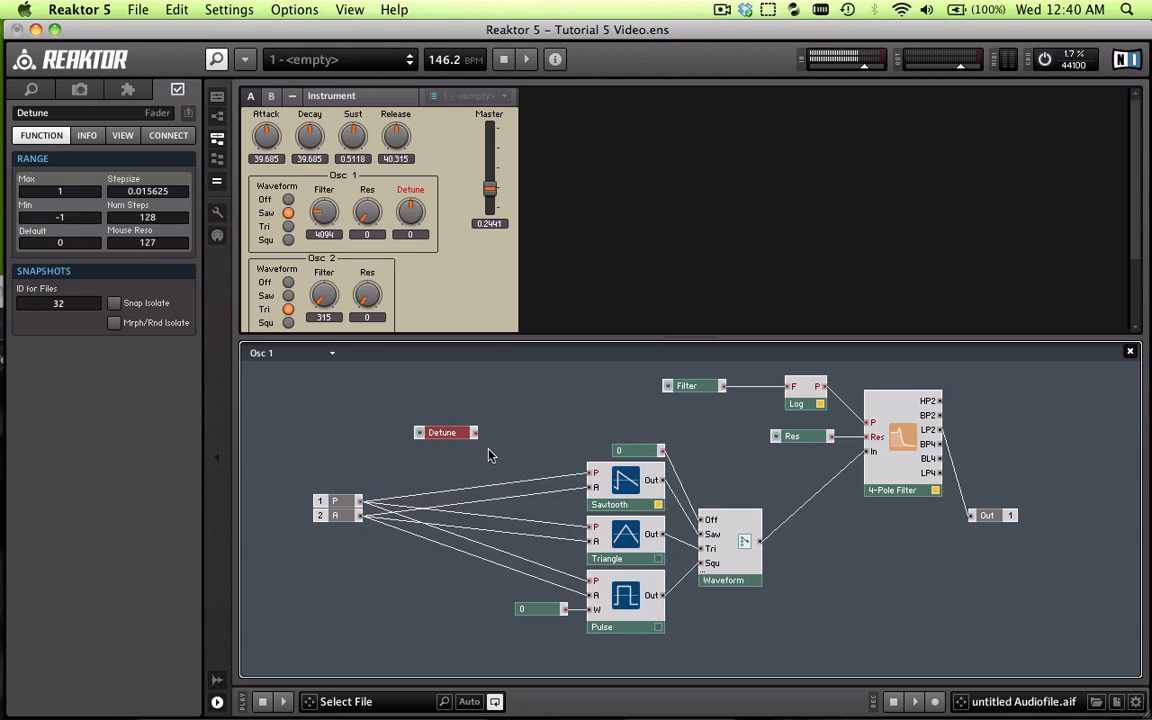
left_click(506, 451)
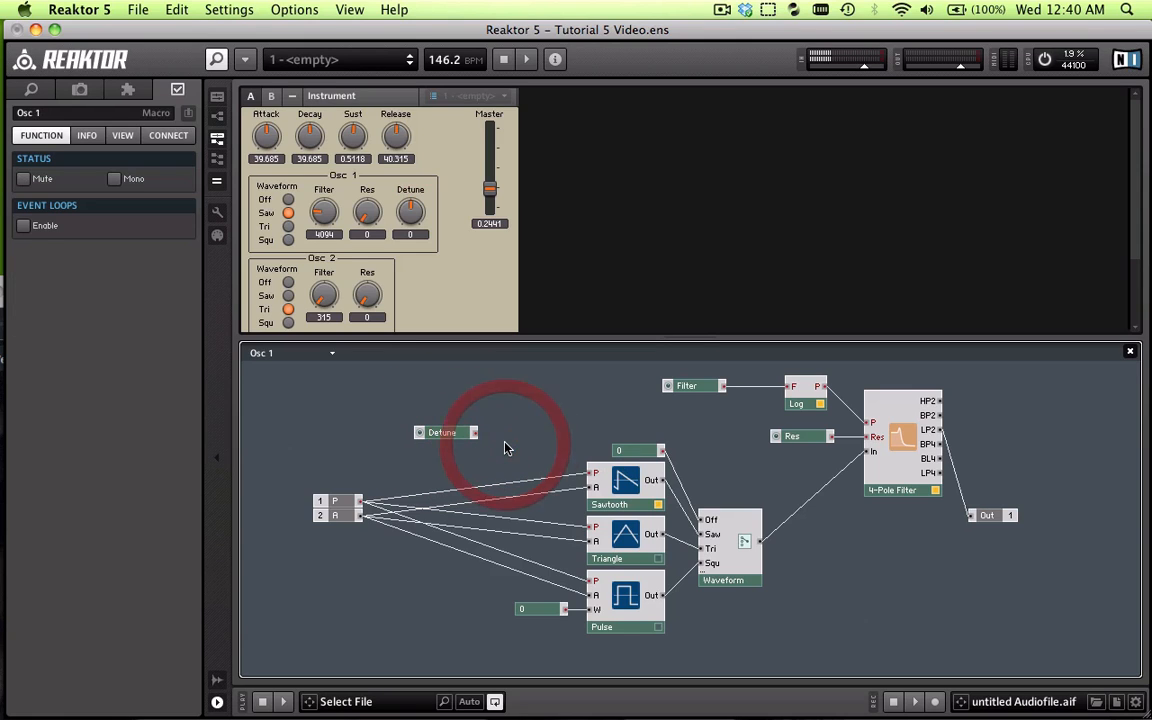
left_click_drag(450, 437, 485, 442)
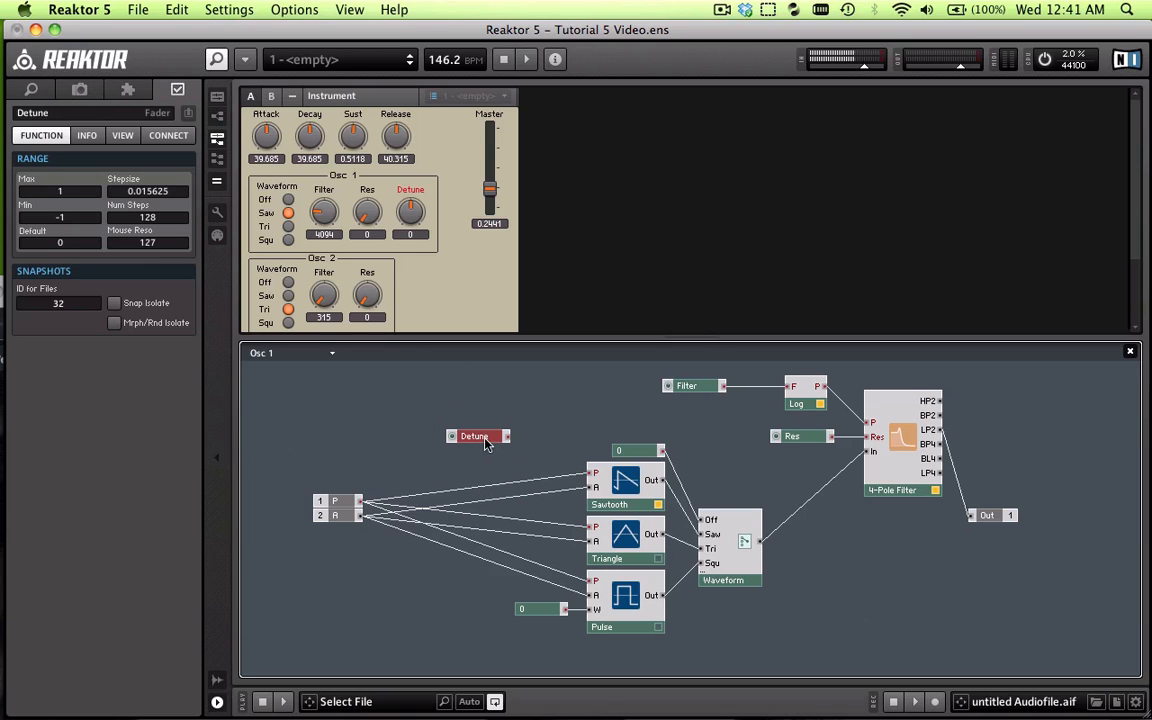
left_click_drag(485, 444, 444, 437)
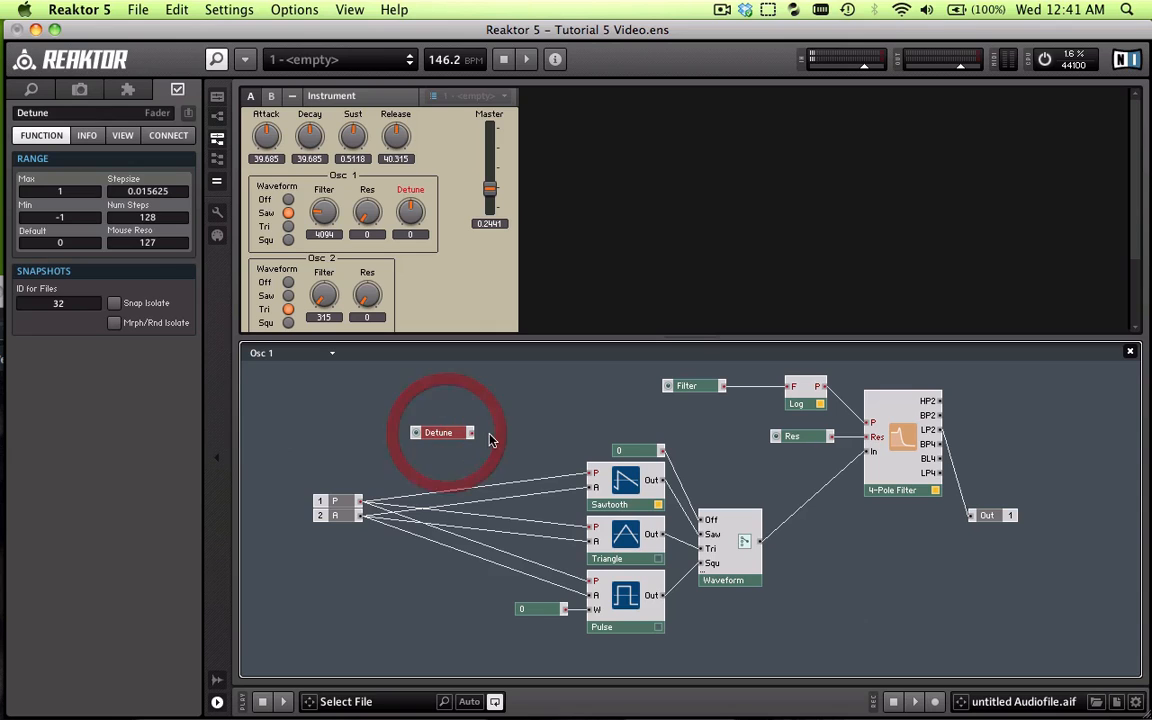
left_click(496, 429)
- Insert a built-in Math Add module beside Detune and wire Detune's output to its first input
right_click(516, 426)
mouse_move(528, 431)
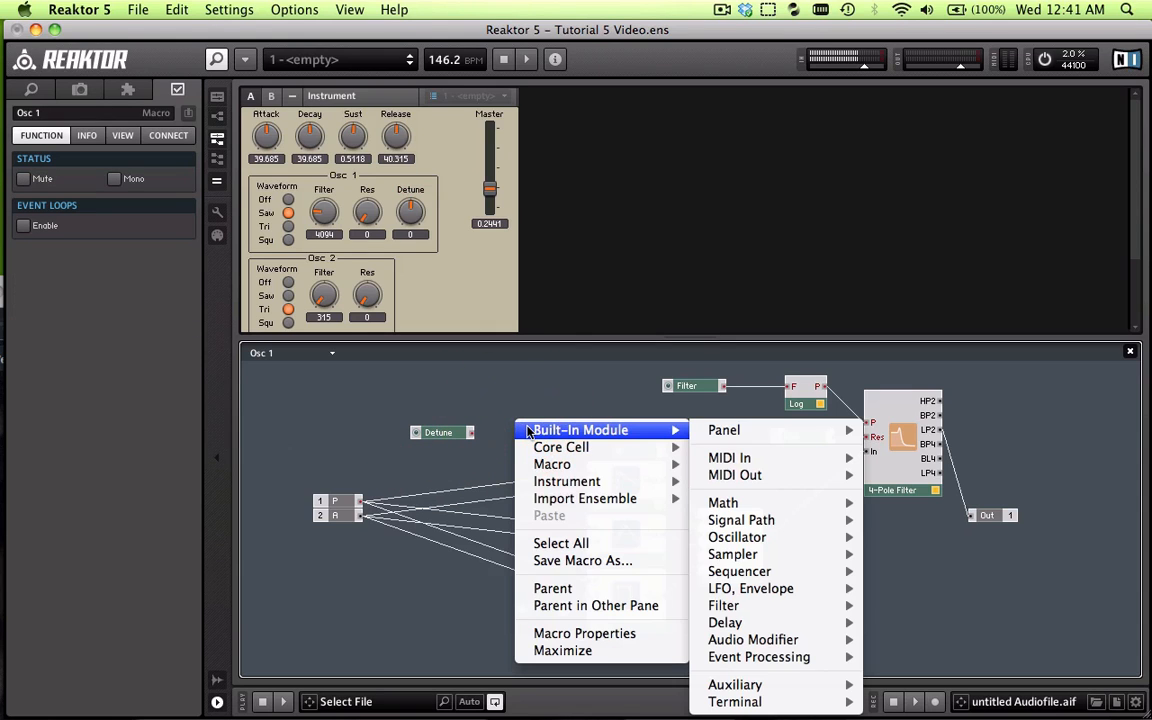
mouse_move(725, 503)
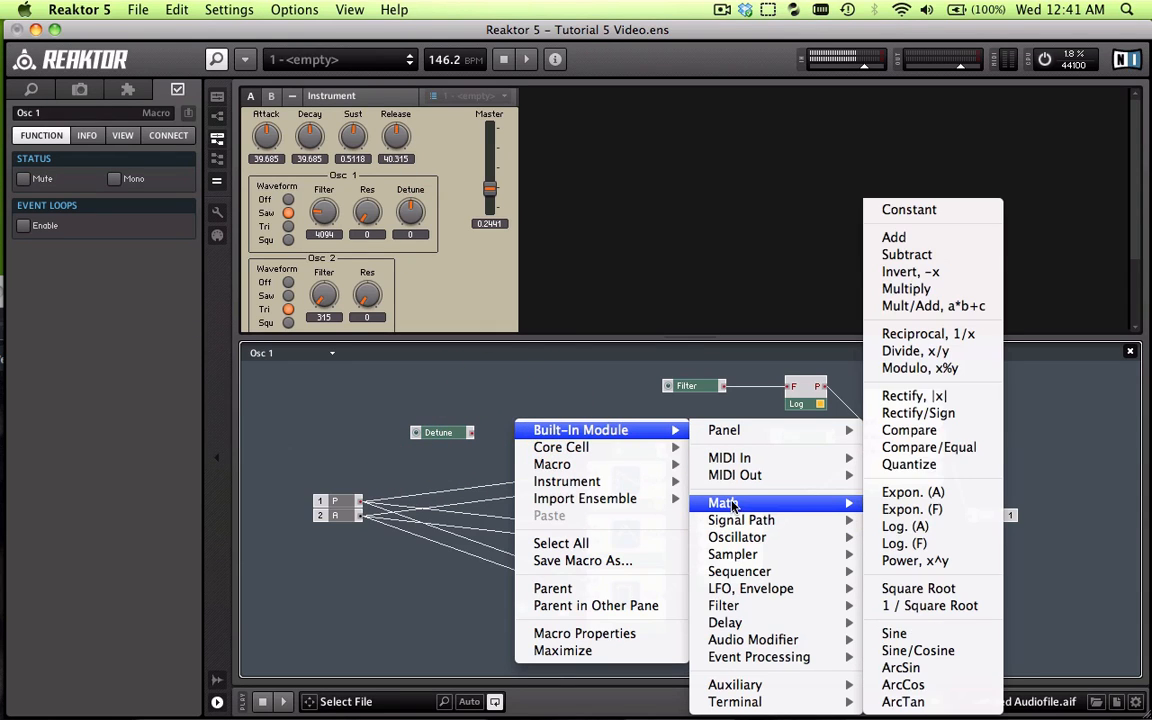
left_click(918, 242)
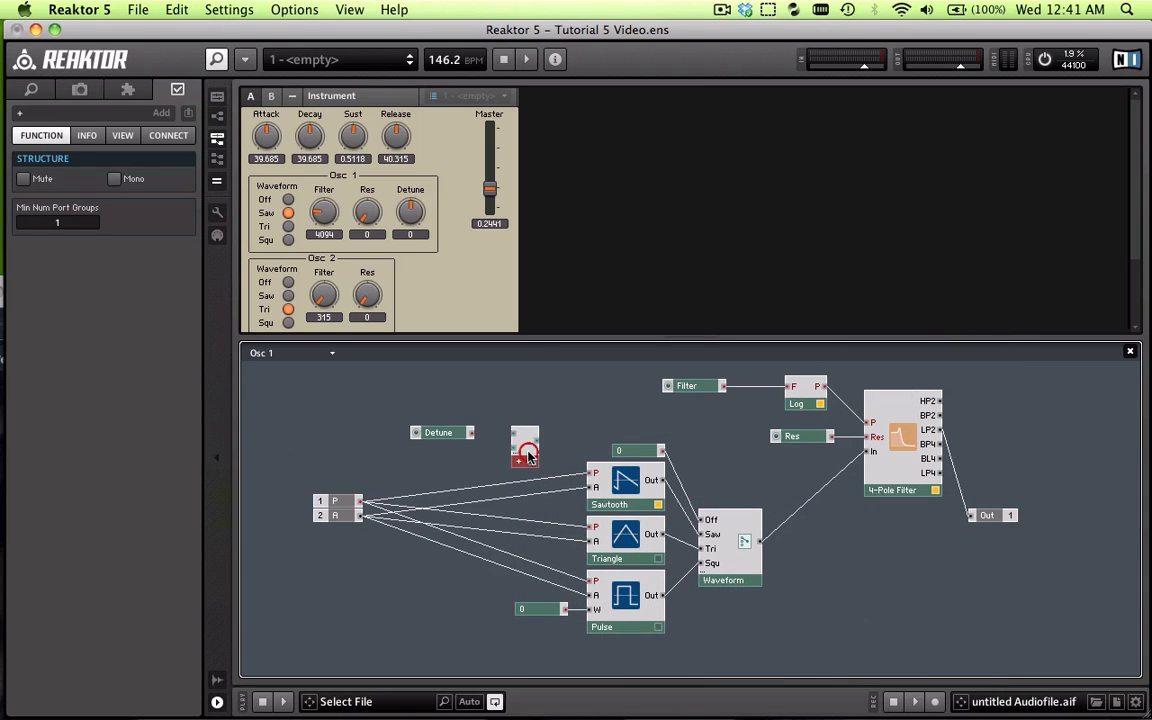
left_click_drag(473, 438, 516, 434)
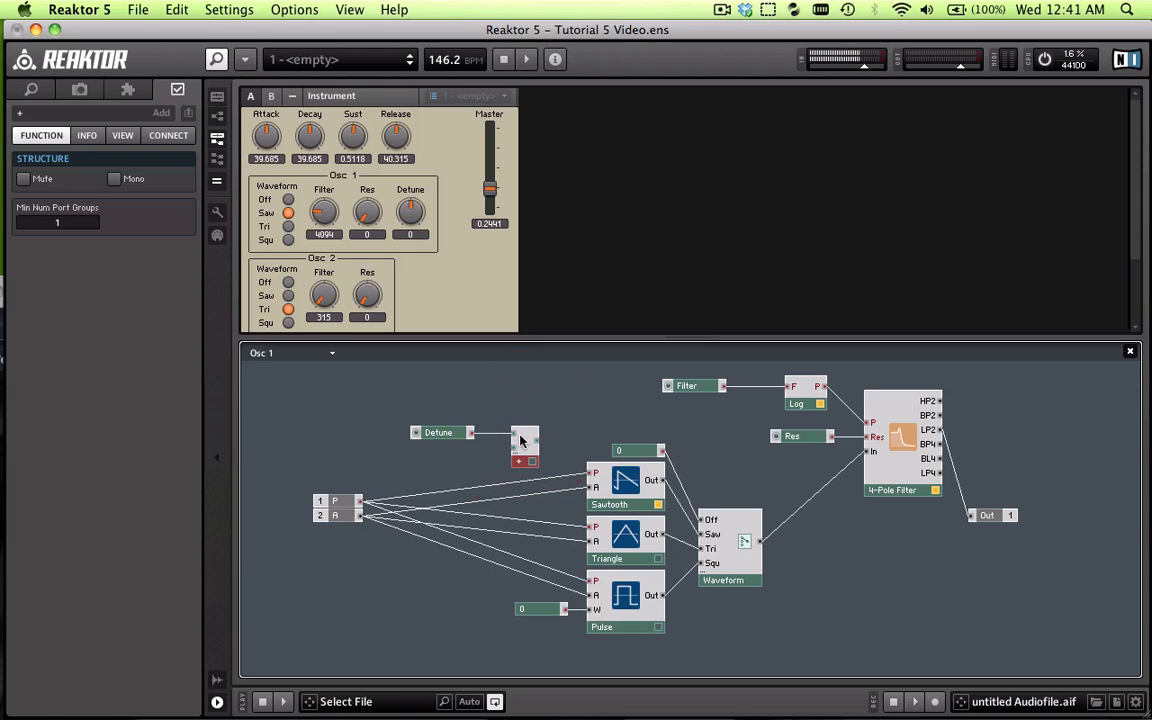
- Trace which oscillator ports are fed by the P and A inputs in the Osc 1 structure
left_click(440, 436)
left_click(489, 484)
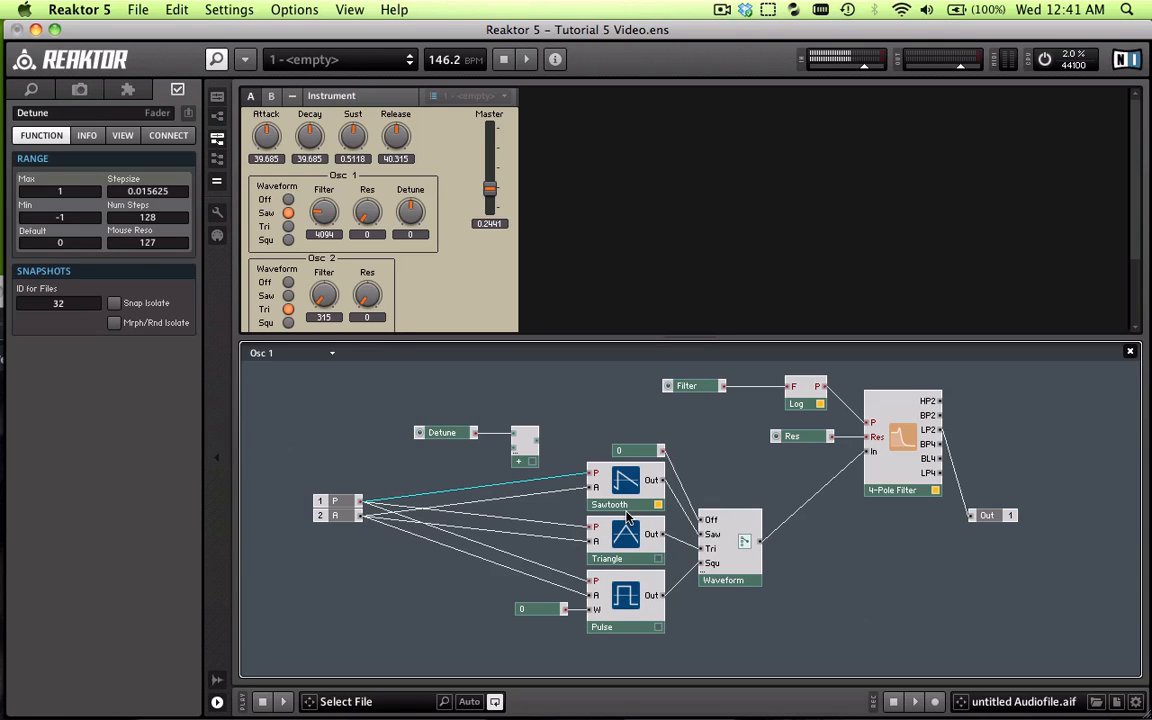
left_click(336, 500)
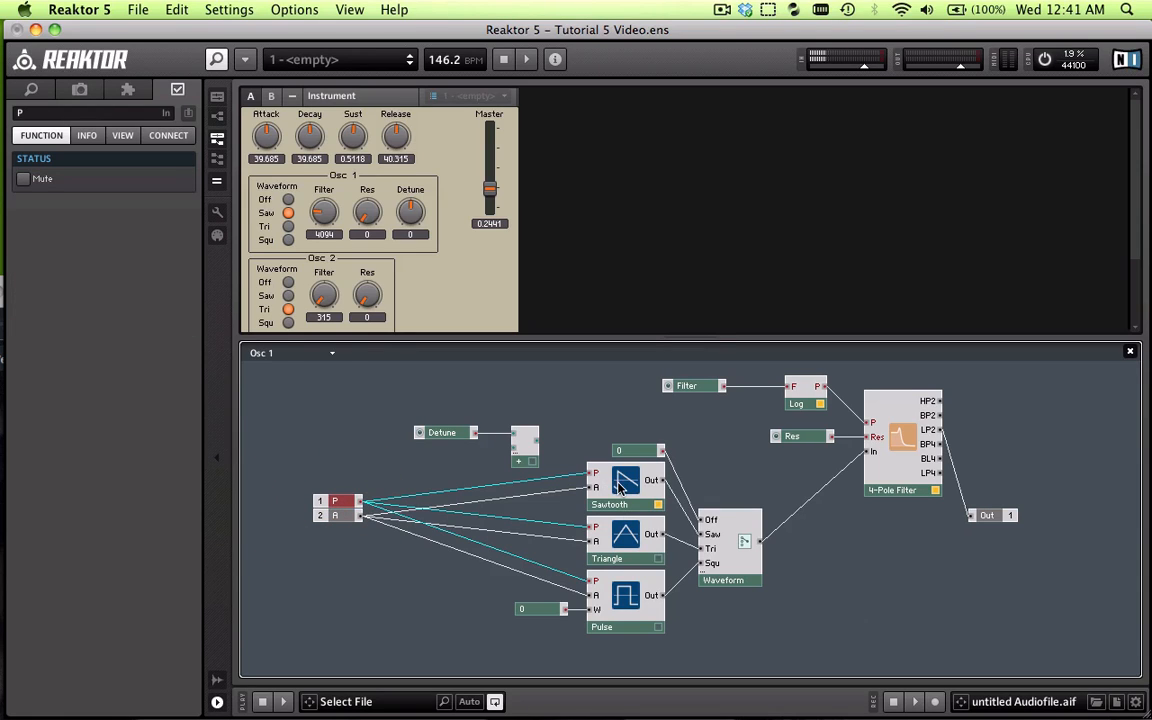
left_click(340, 514)
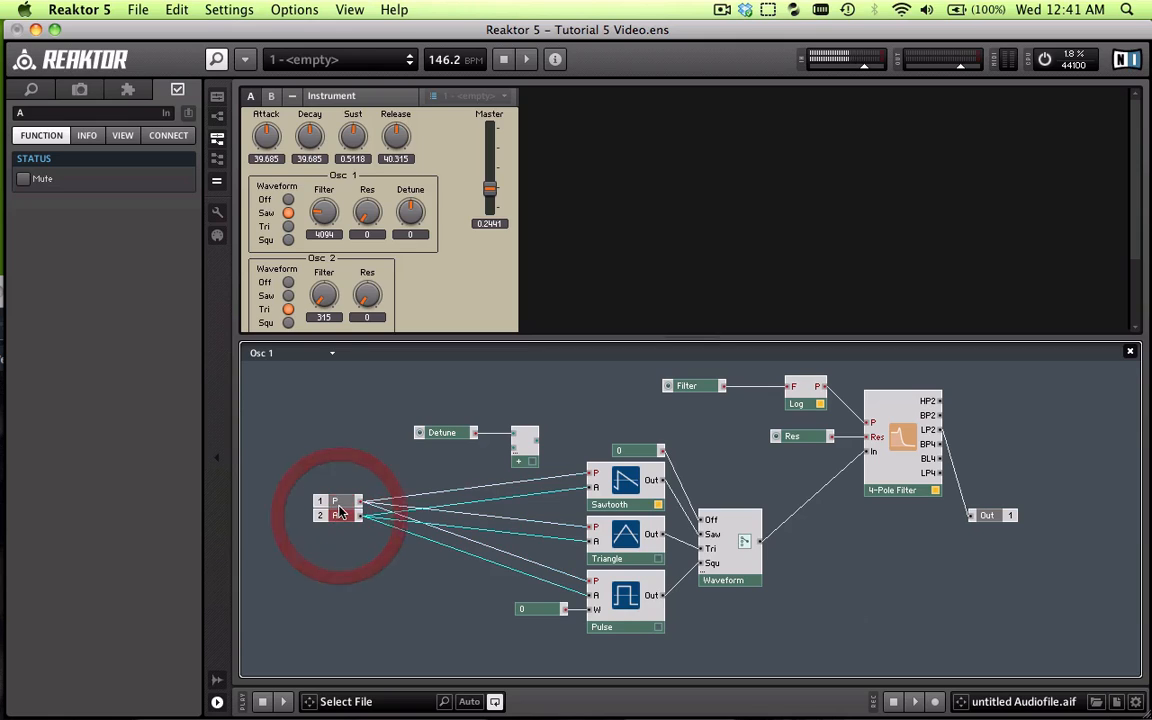
left_click(336, 500)
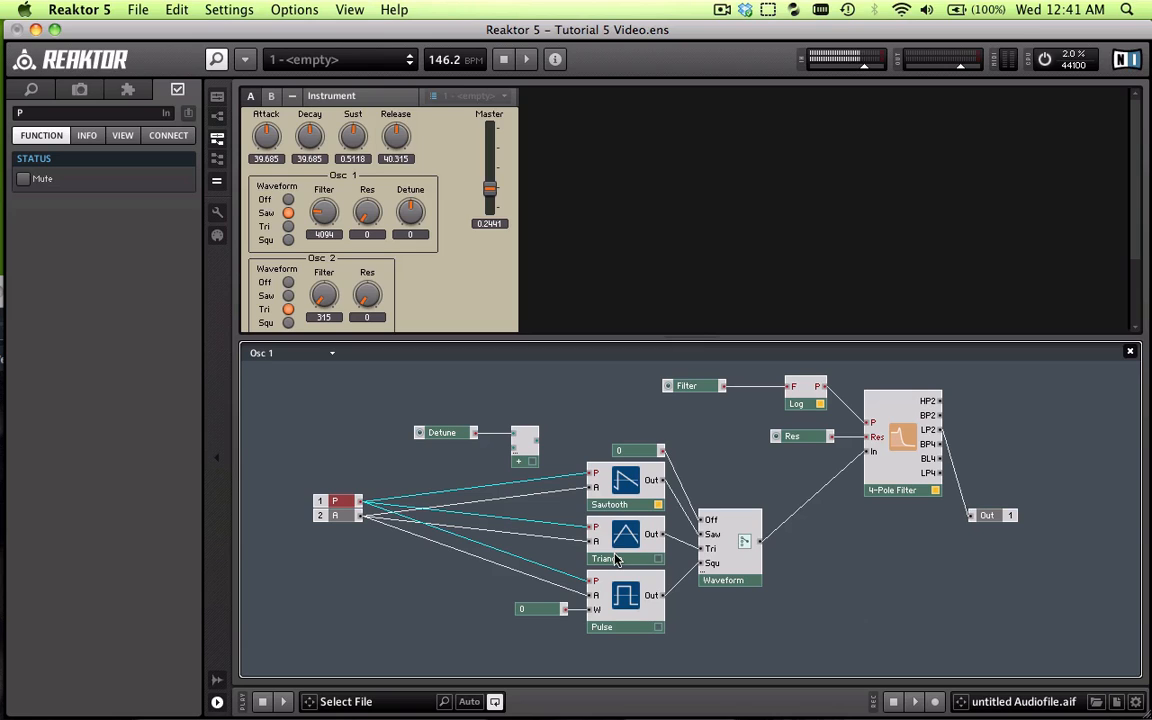
left_click(477, 460)
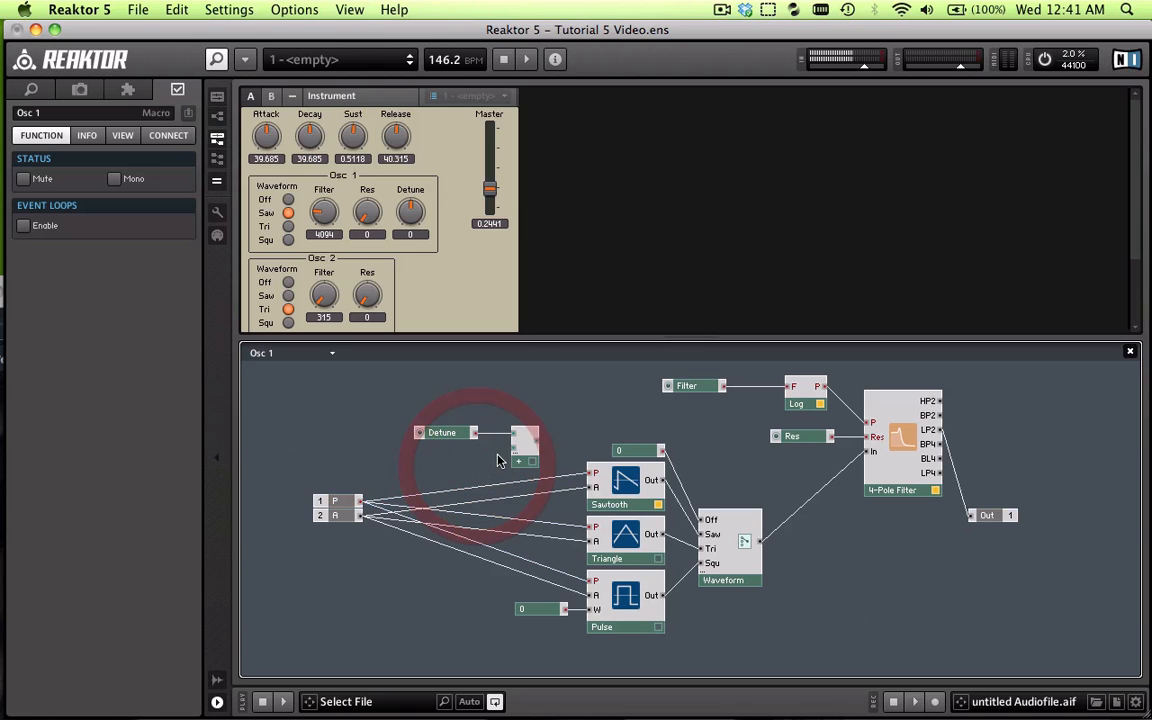
- Replace the direct P-to-Sawtooth wire by routing P through the Add module's second input and its output into Sawtooth's P port
left_click(447, 493)
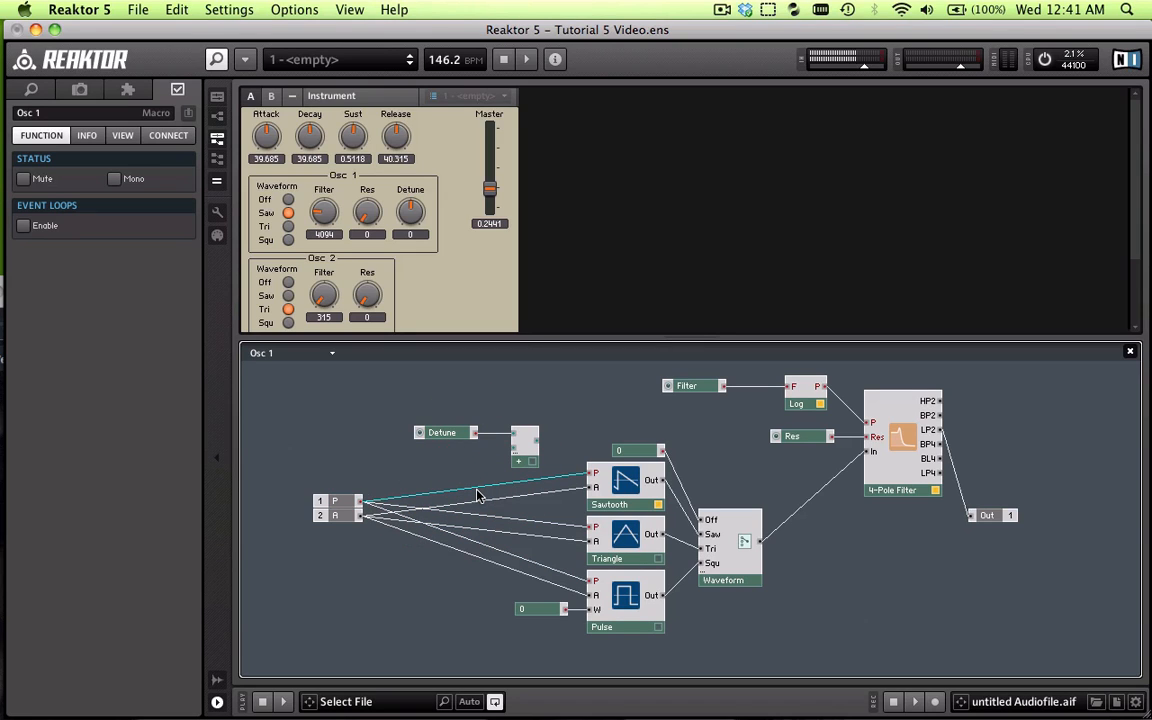
key("Delete")
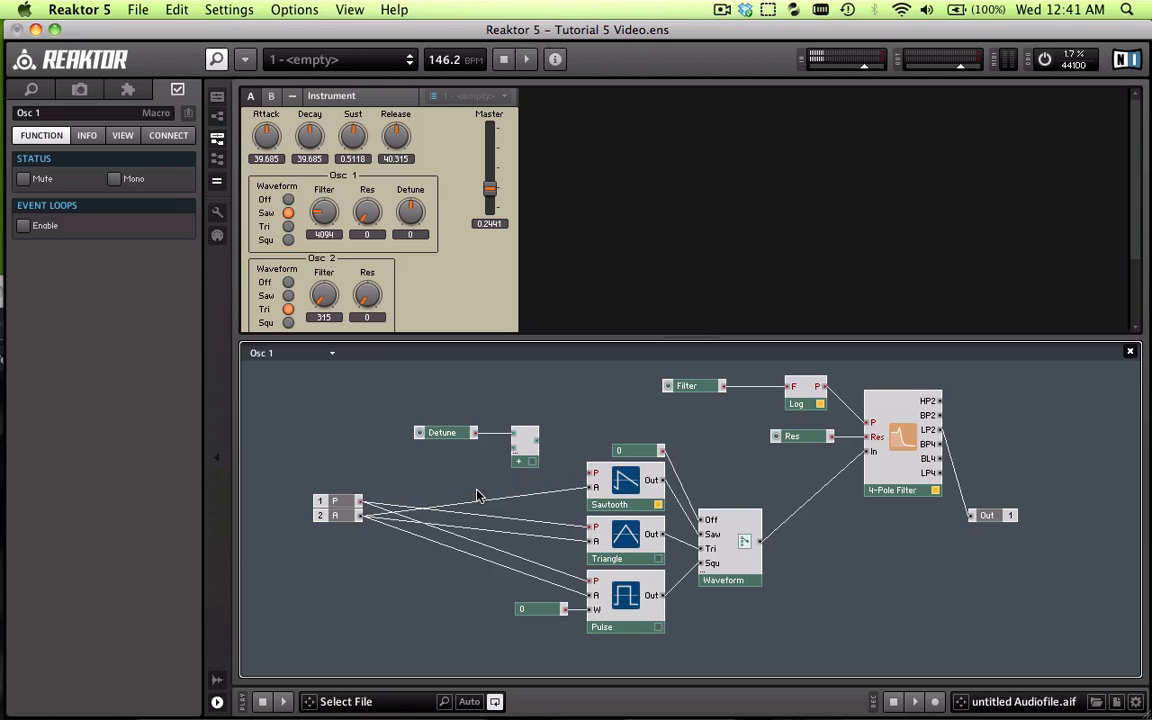
left_click(363, 503)
left_click_drag(363, 503, 588, 476)
left_click(630, 502)
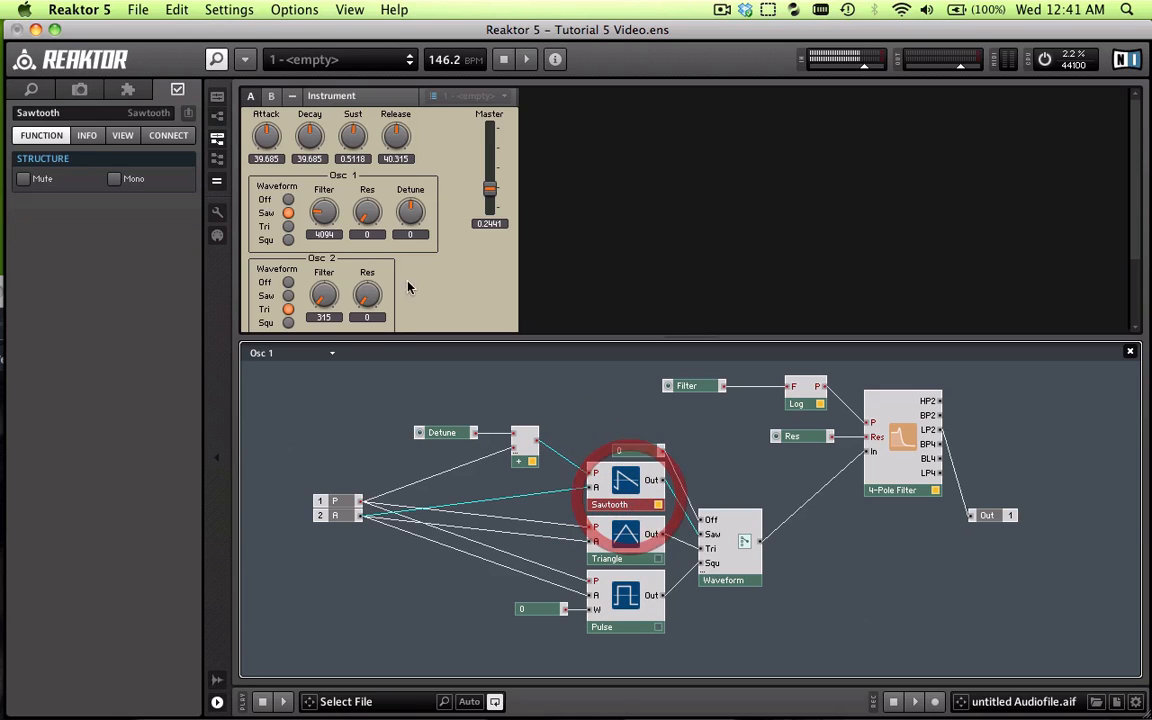
- Keep Osc 1's waveform on Saw and switch Osc 2's waveform to Off to hear Osc 1 alone
left_click(288, 215)
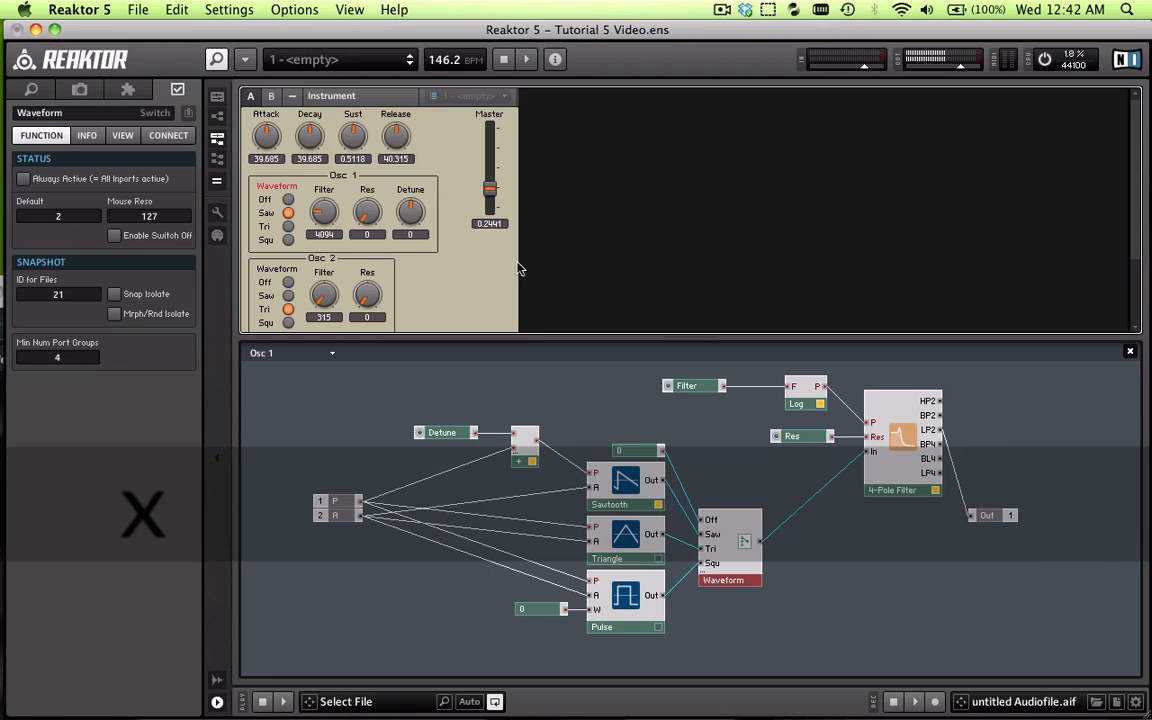
mouse_move(421, 221)
left_mouse_down()
mouse_move(420, 195)
mouse_move(421, 222)
left_mouse_up()
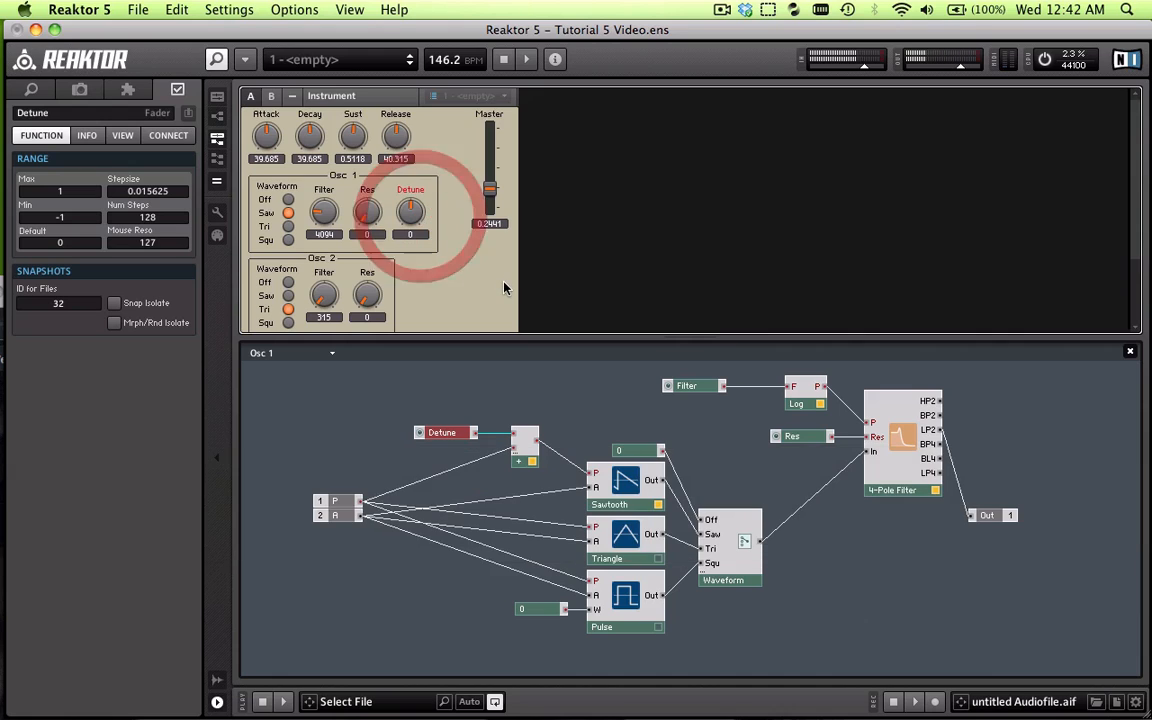
scroll(474, 288, "down", 2)
left_click(288, 237)
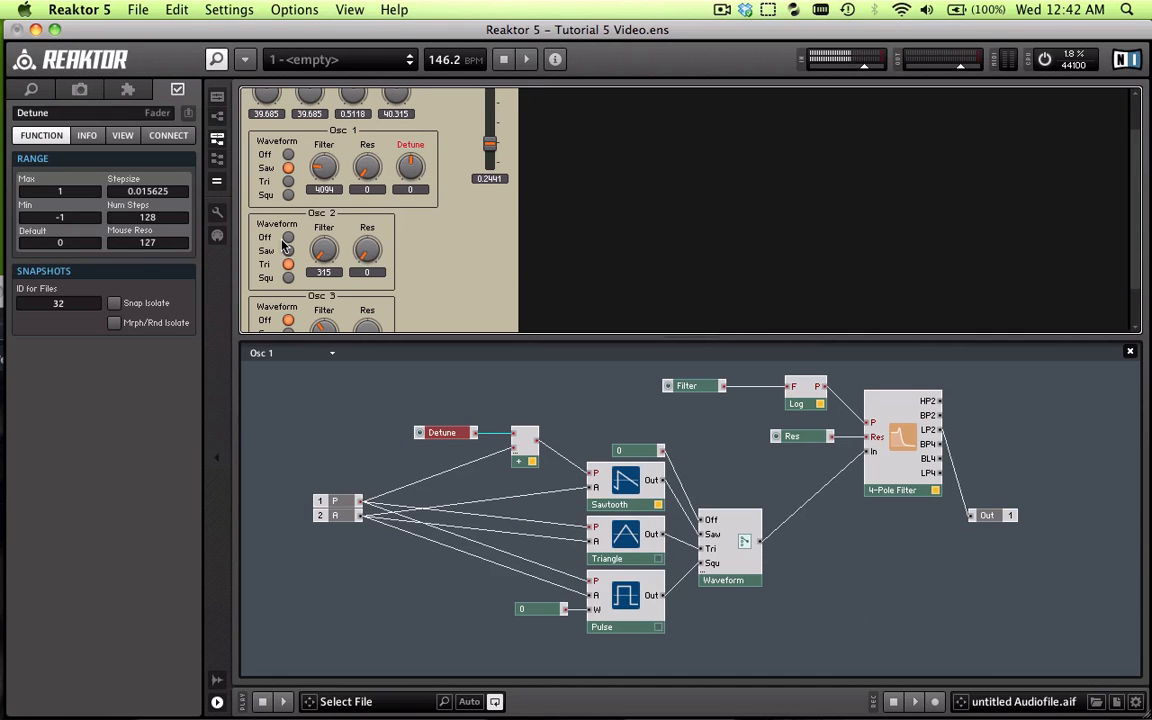
scroll(550, 210, "up", 1)
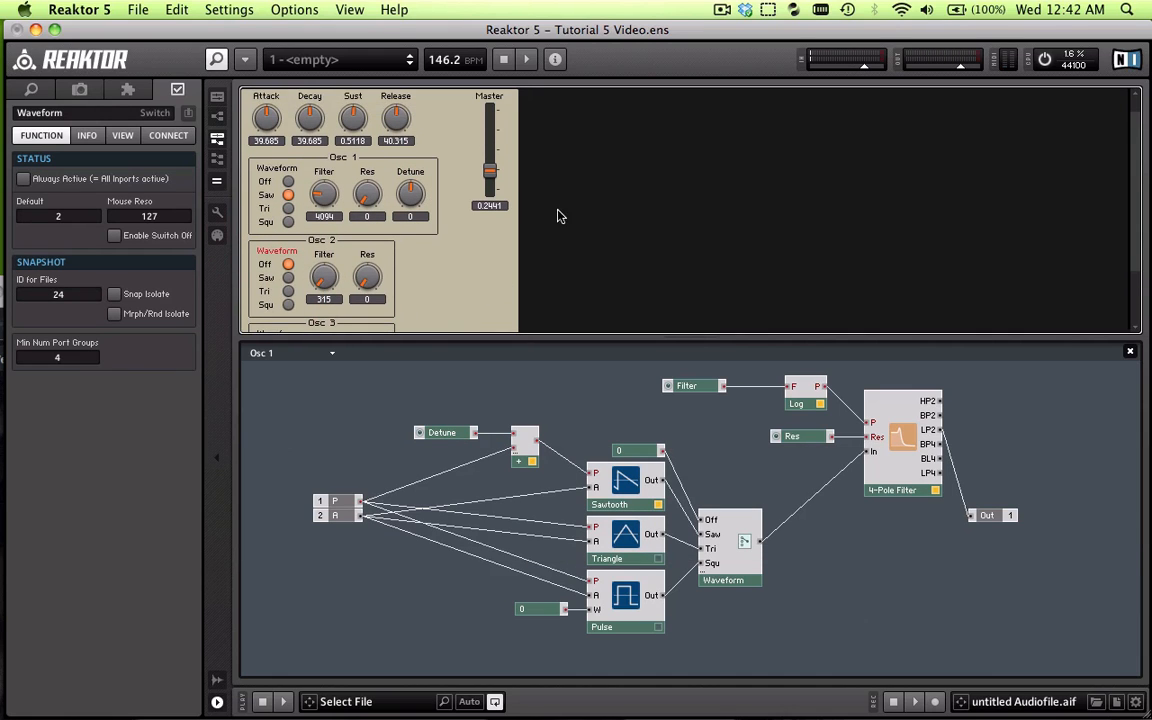
scroll(411, 231, "up", 2)
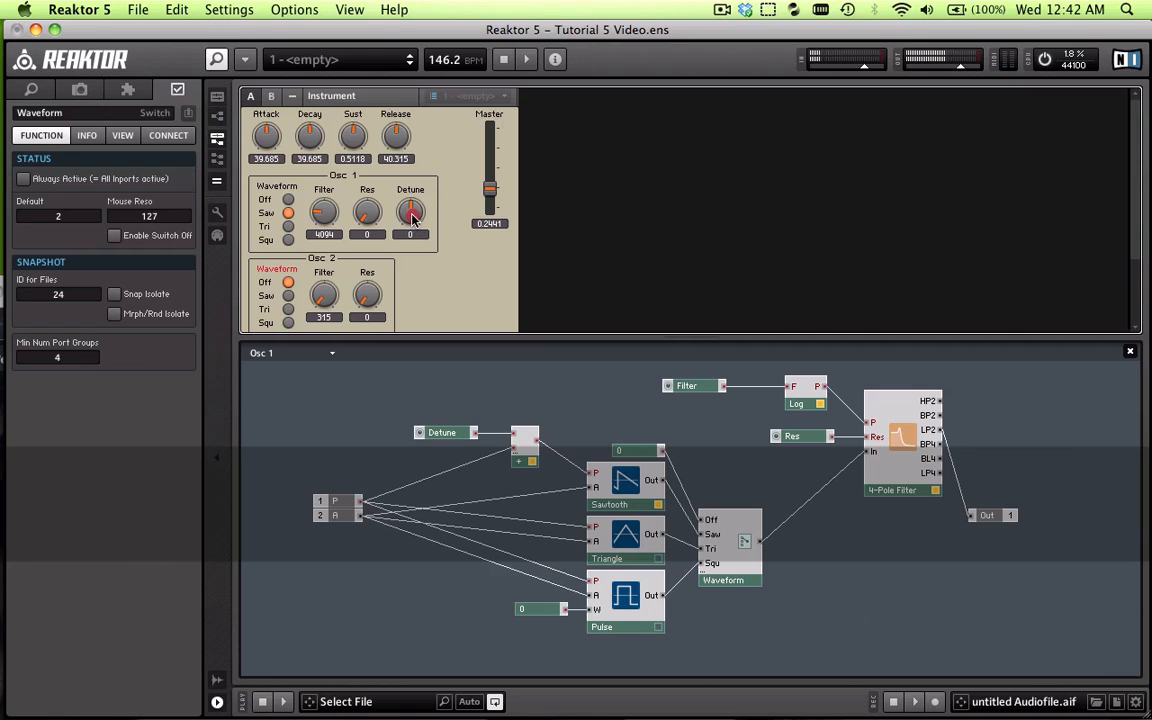
- Test Osc 1's Detune while playing notes, sweeping the knob up to 1, downward, and finally back to 0
left_click_drag(416, 229, 368, 138)
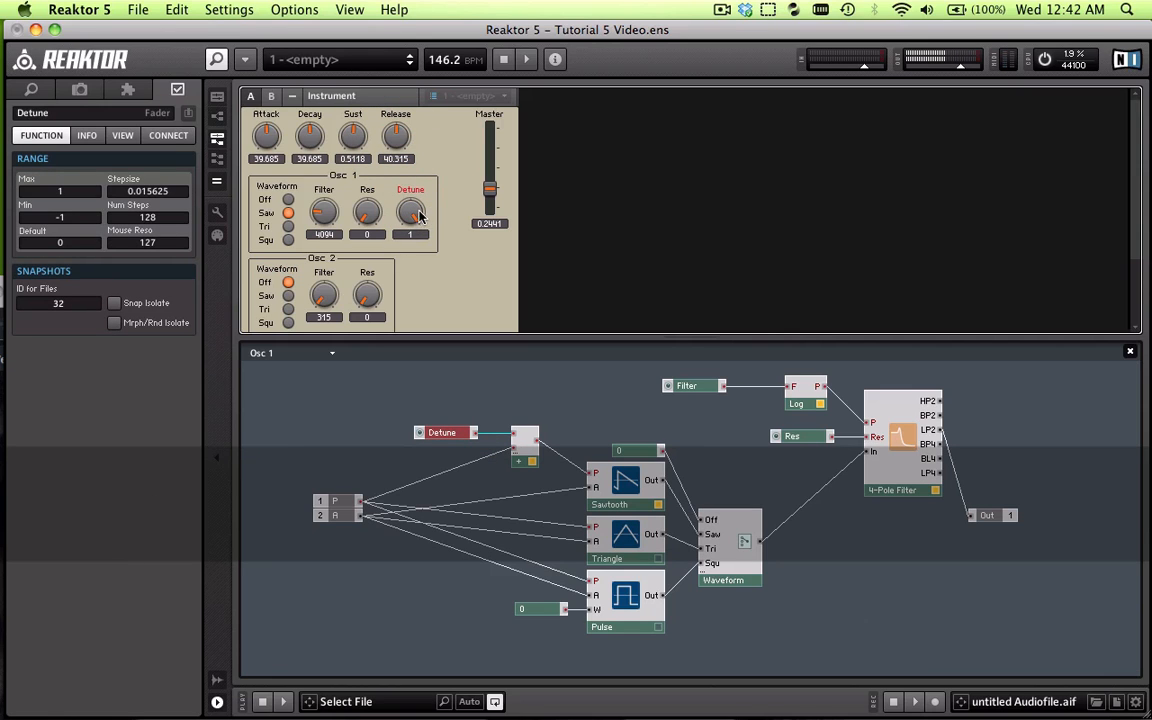
mouse_move(416, 217)
left_mouse_down()
mouse_move(419, 288)
mouse_move(440, 338)
mouse_move(407, 237)
mouse_move(412, 157)
mouse_move(435, 357)
mouse_move(419, 340)
mouse_move(437, 342)
mouse_move(422, 190)
mouse_move(420, 313)
mouse_move(430, 320)
left_mouse_up()
mouse_move(413, 222)
left_mouse_down()
mouse_move(418, 150)
mouse_move(416, 164)
left_mouse_up()
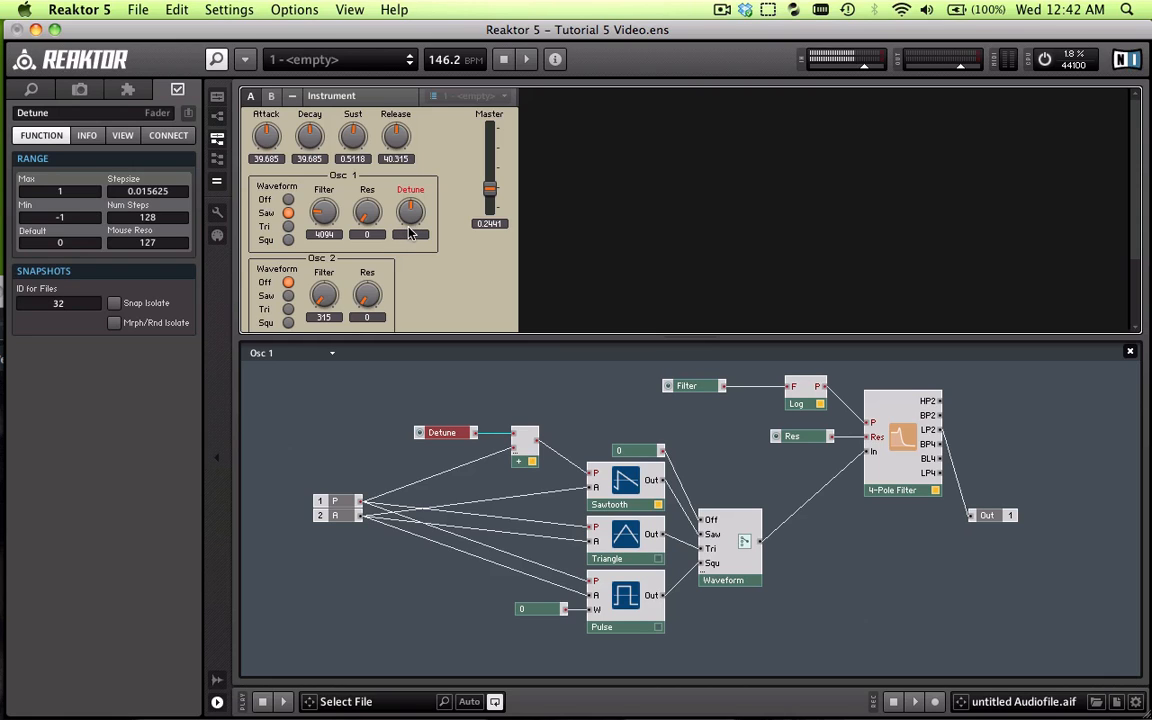
left_click_drag(411, 224, 380, 112)
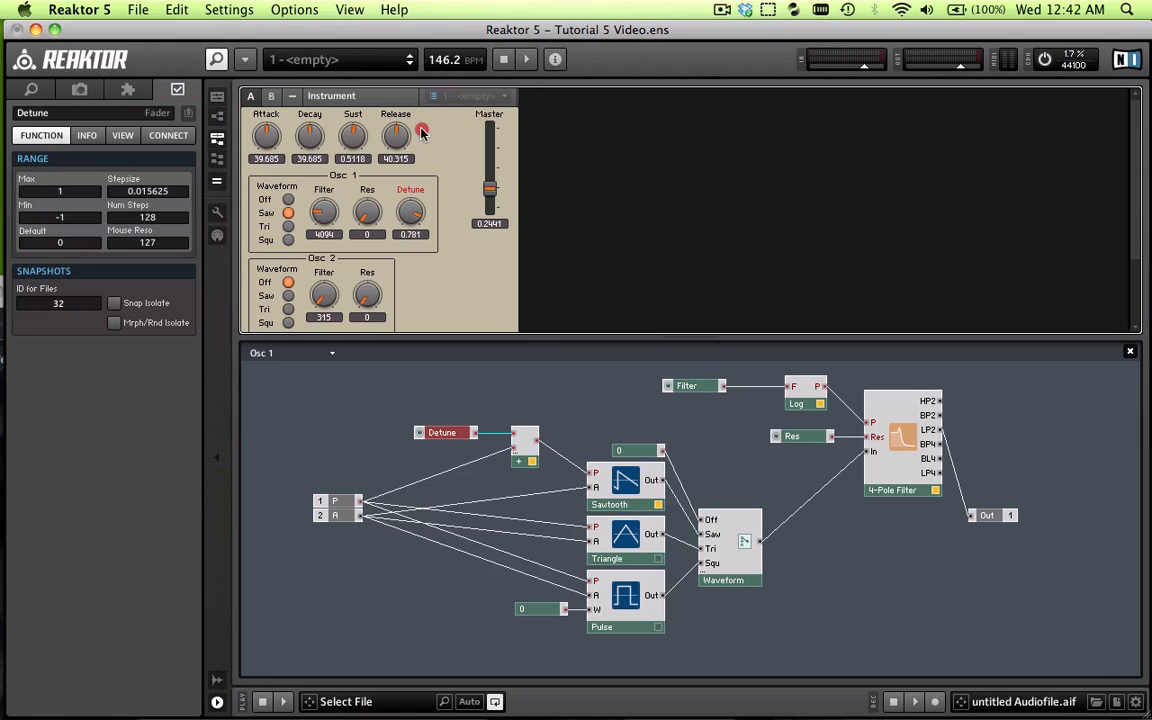
left_click_drag(413, 209, 434, 73)
key("z")
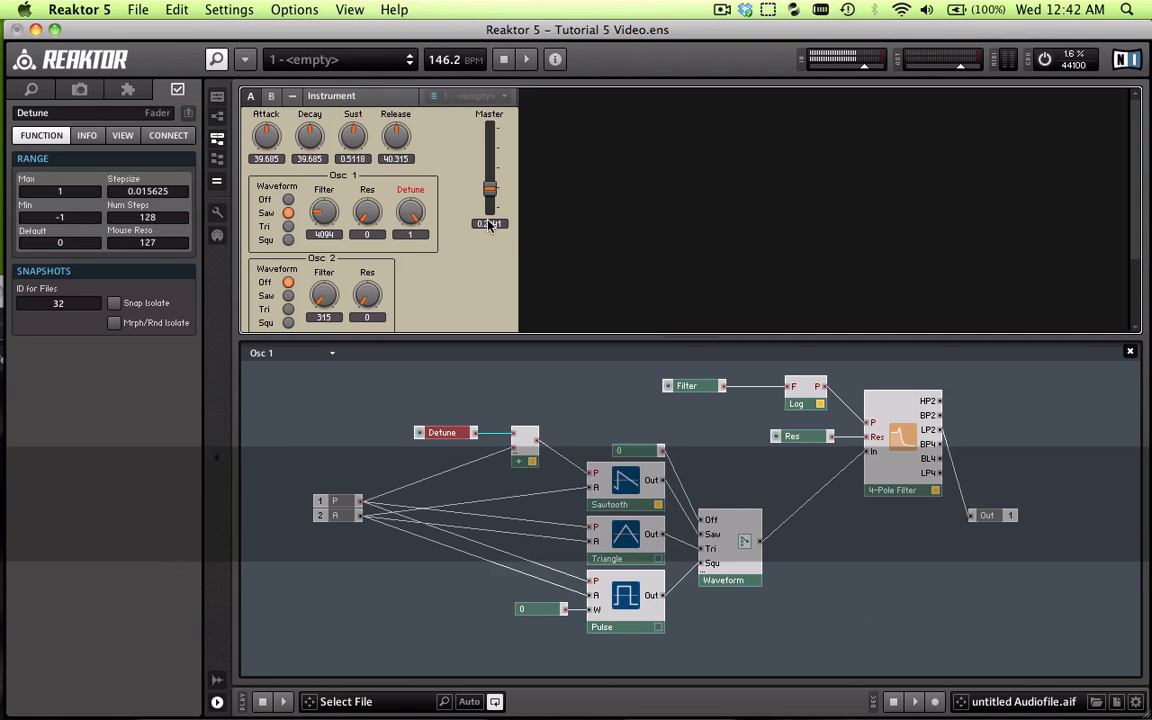
left_click_drag(411, 212, 442, 265)
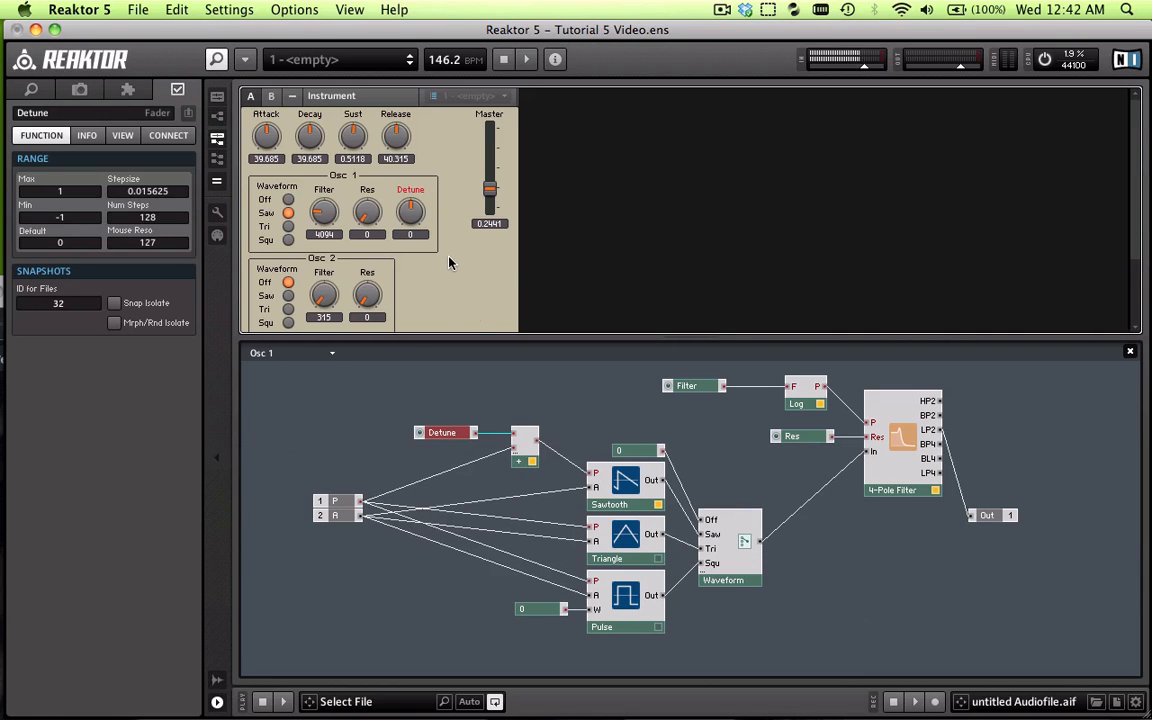
- Set Osc 2's waveform to Saw and match the Filter knobs of Osc 1 and Osc 2 at 3622
scroll(560, 275, "down", 1)
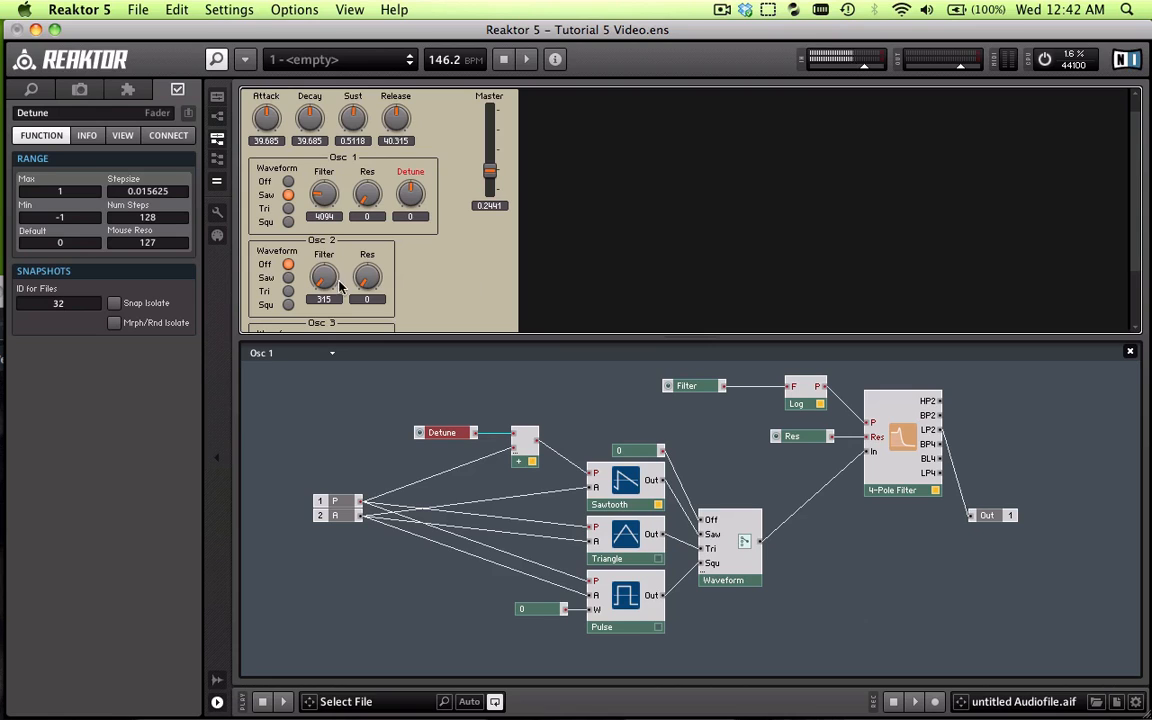
left_click(287, 277)
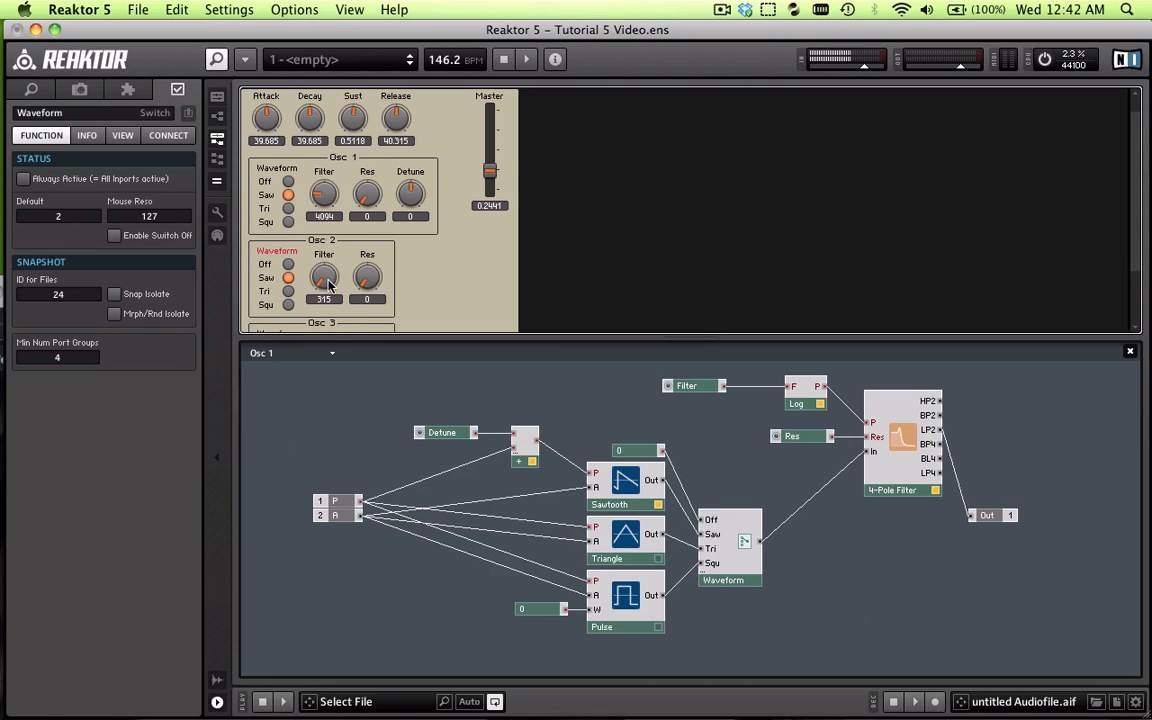
left_click(300, 193)
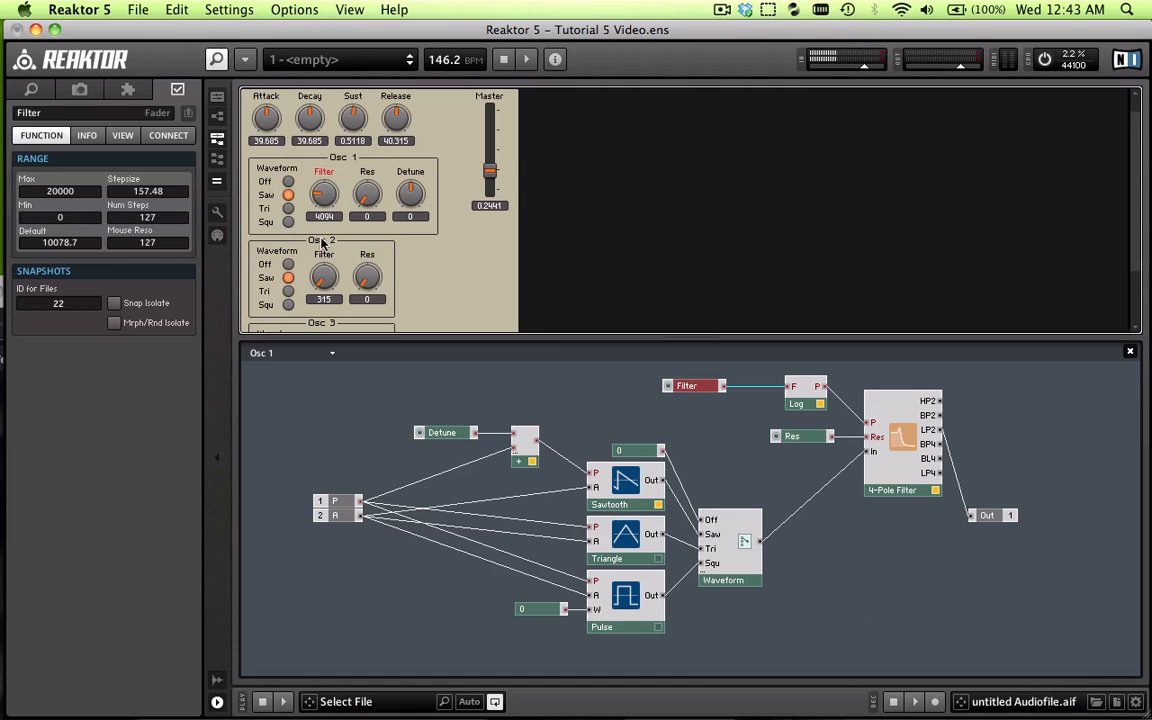
left_click_drag(324, 190, 327, 203)
left_click_drag(324, 278, 322, 265)
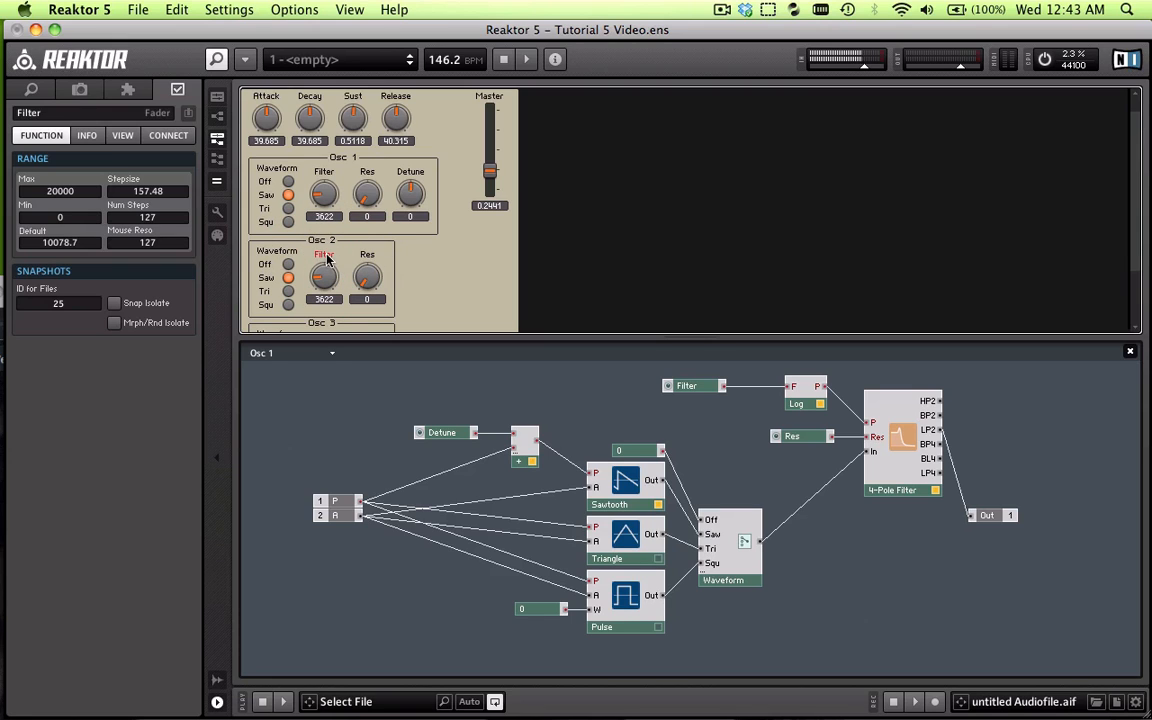
- Play notes while turning Osc 1's Detune slightly off centre to about 0.078, then return it to 0, comparing the sound against Osc 2
scroll(340, 270, "down", 3)
scroll(360, 280, "up", 4)
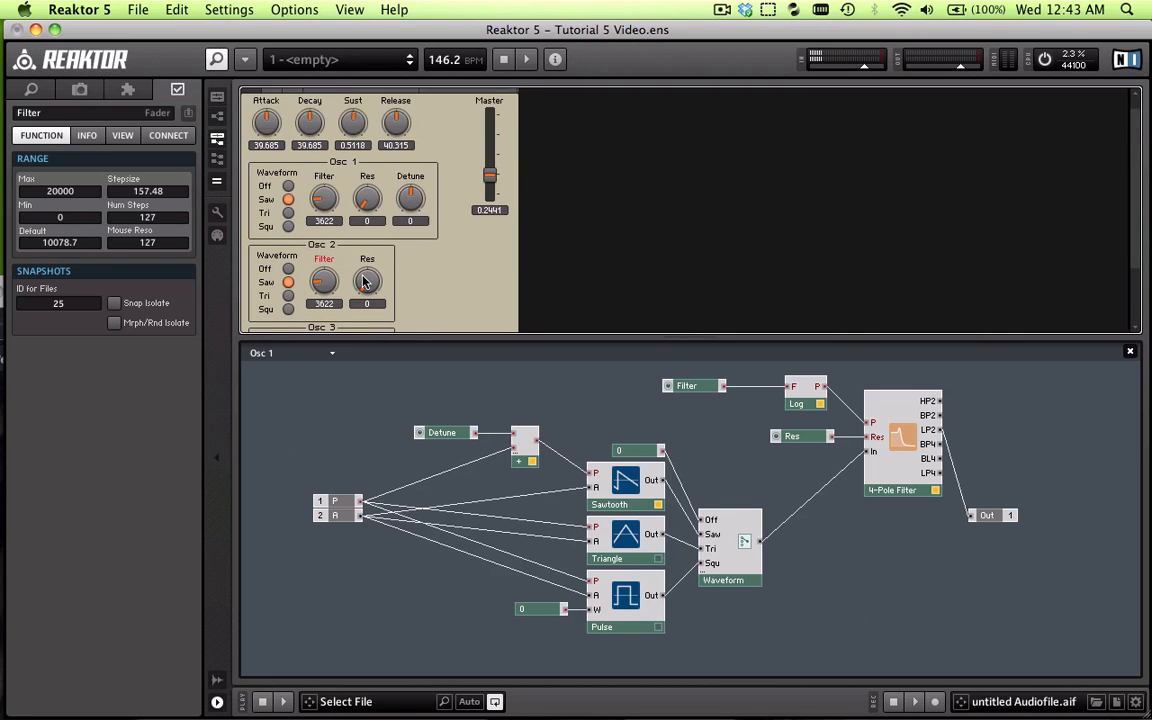
scroll(400, 270, "up", 1)
scroll(412, 253, "down", 2)
scroll(316, 258, "up", 3)
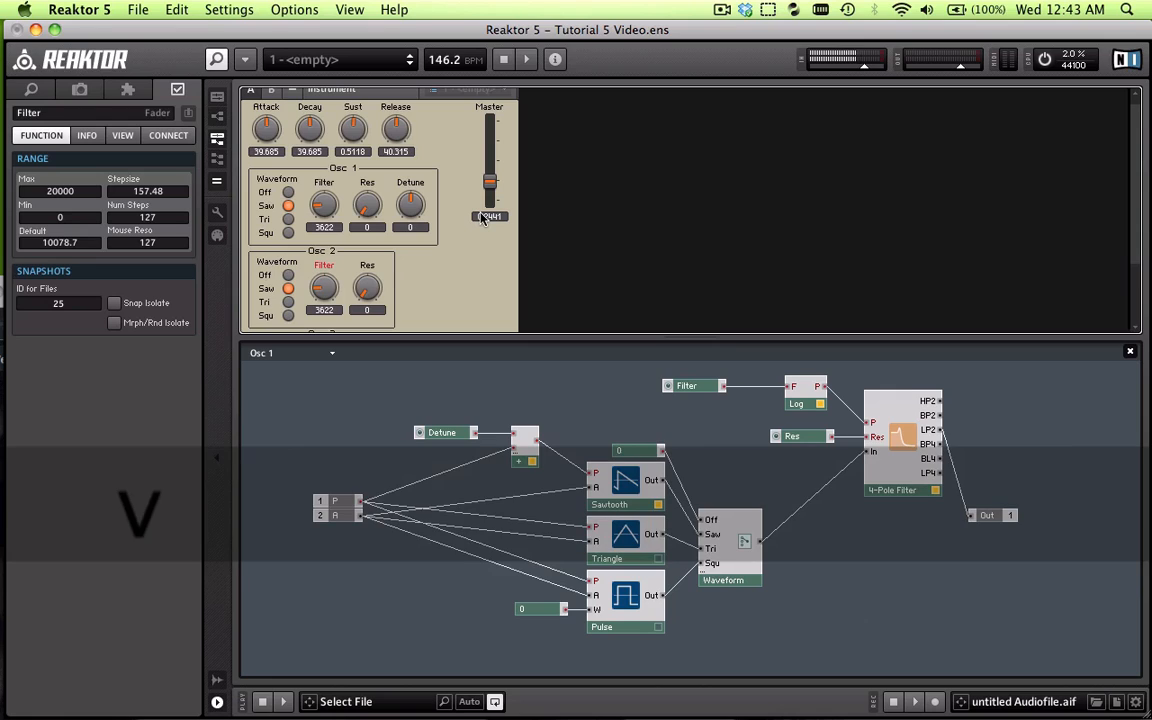
left_click(417, 213)
left_click_drag(417, 213, 419, 209)
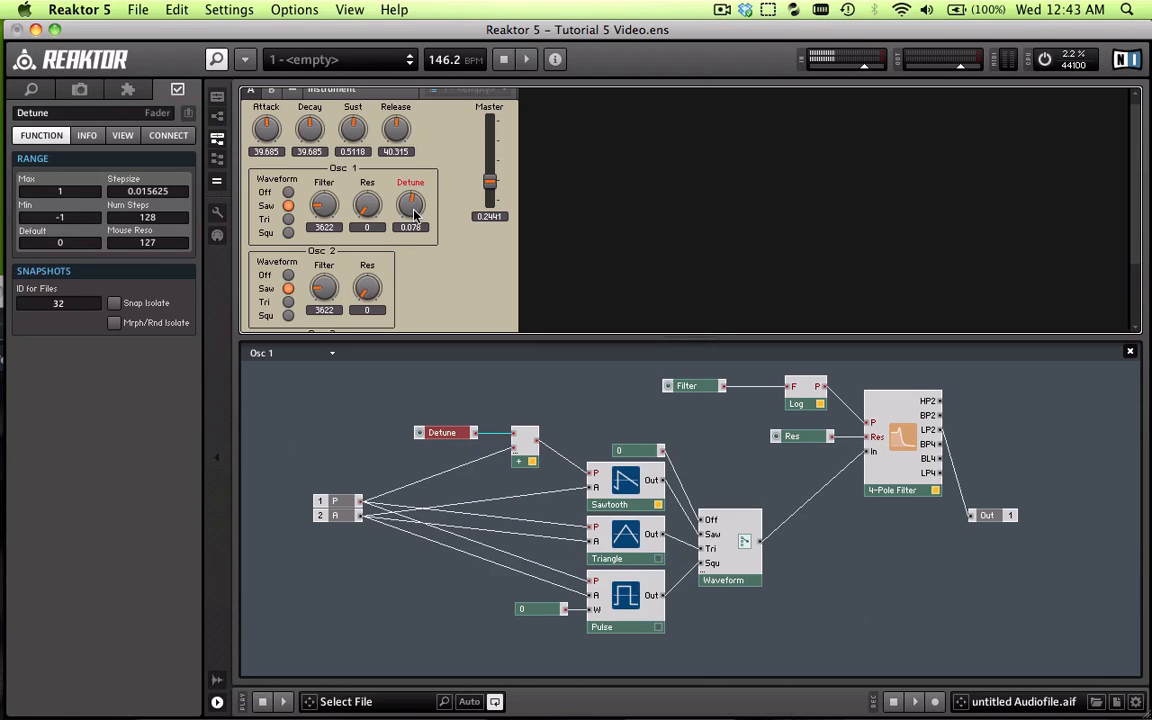
left_click_drag(415, 213, 419, 211)
left_click_drag(418, 212, 421, 214)
key("n")
key("x")
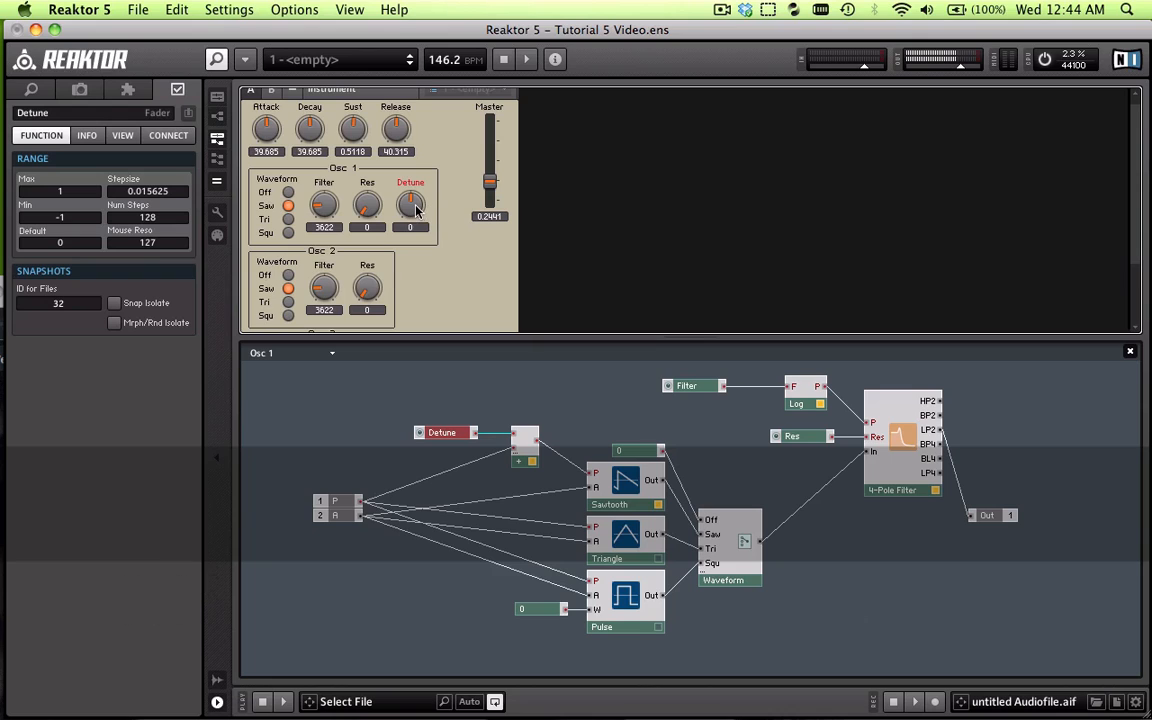
- Try Osc 1's Detune knob at 0.141, then return it to 0
left_click_drag(413, 209, 413, 203)
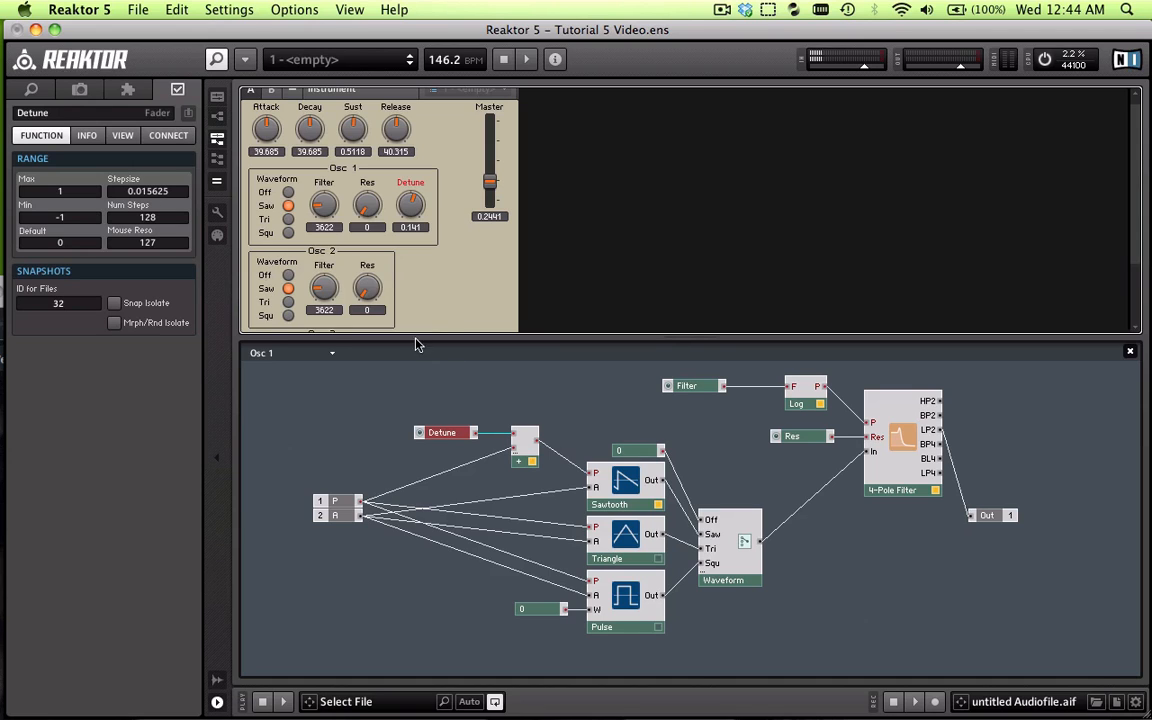
left_click(457, 276)
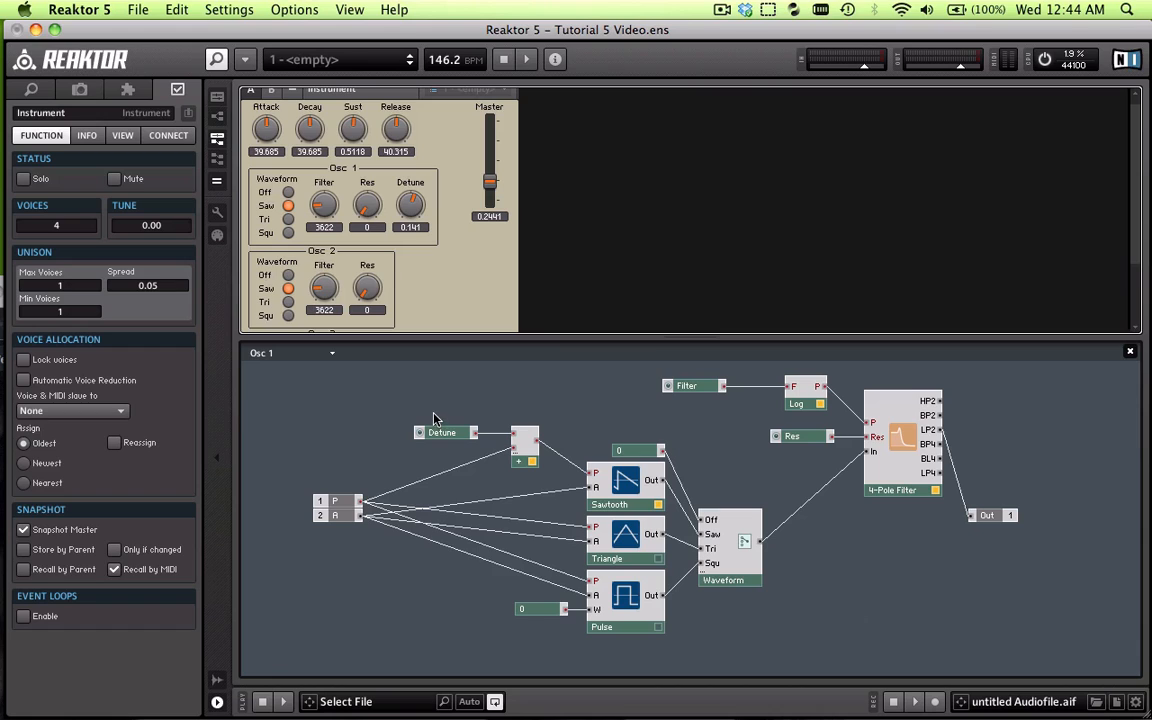
mouse_move(415, 208)
left_mouse_down()
mouse_move(375, 195)
mouse_move(372, 132)
mouse_move(398, 277)
mouse_move(443, 343)
mouse_move(383, 228)
mouse_move(376, 188)
mouse_move(422, 217)
left_mouse_up()
left_click(443, 232)
- Unlock the instrument panel, shift the Master fader further right to free space beside Osc 1, and lock the panel again
left_click(217, 213)
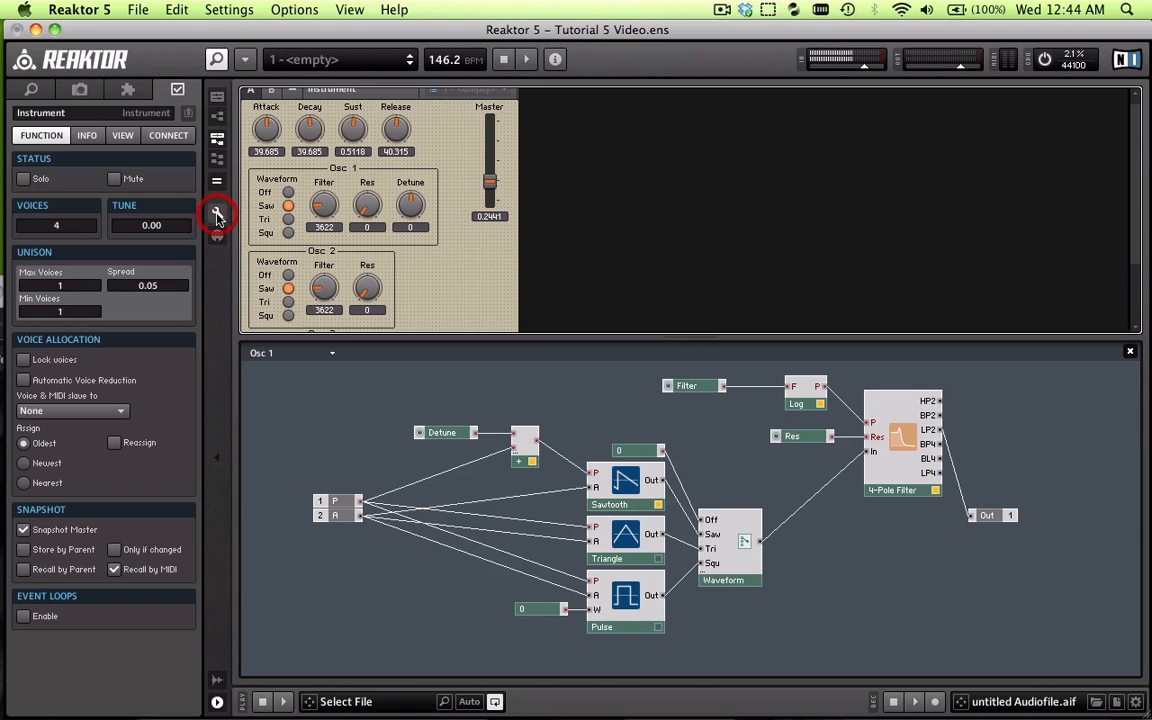
left_click_drag(488, 117, 524, 112)
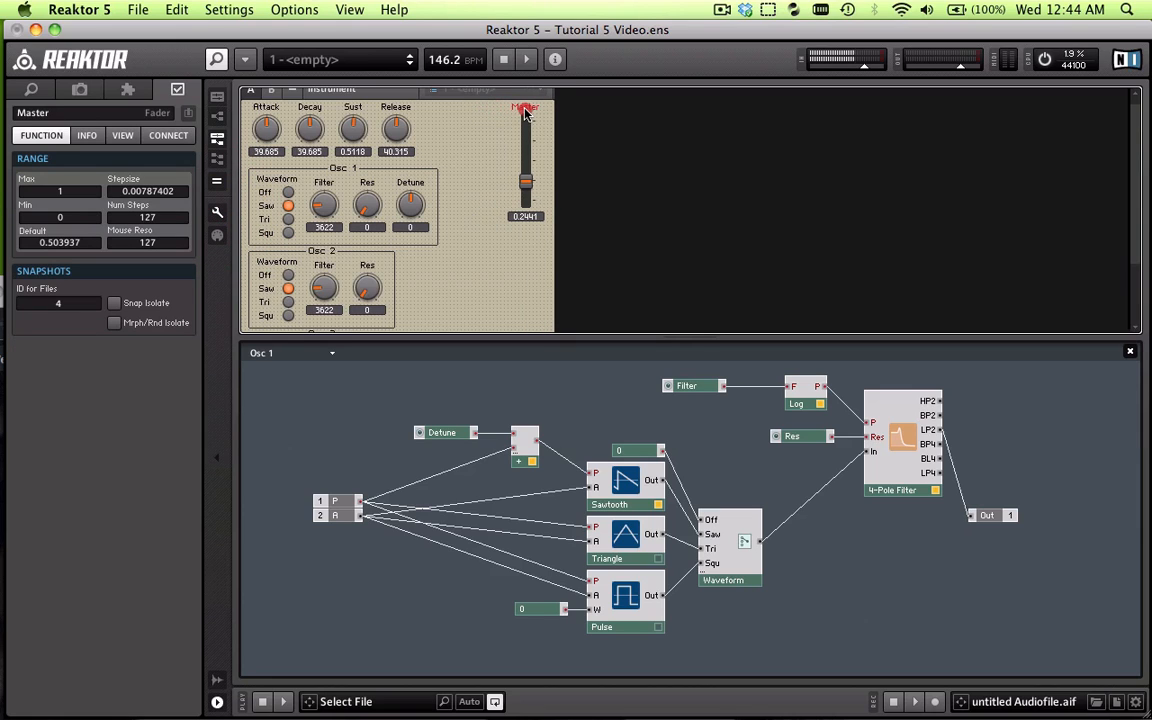
left_click(217, 212)
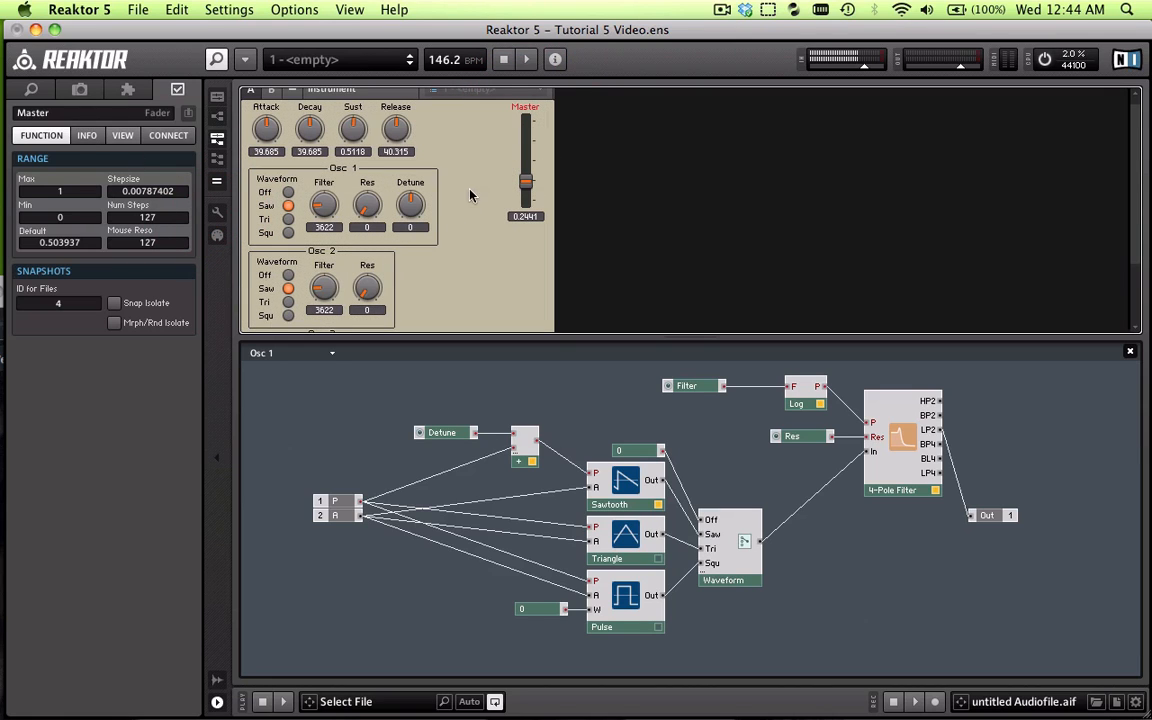
- Add a knob named Semitone to the Osc 1 structure, placed above Detune and wired into a new input of the Add module
left_click(427, 392)
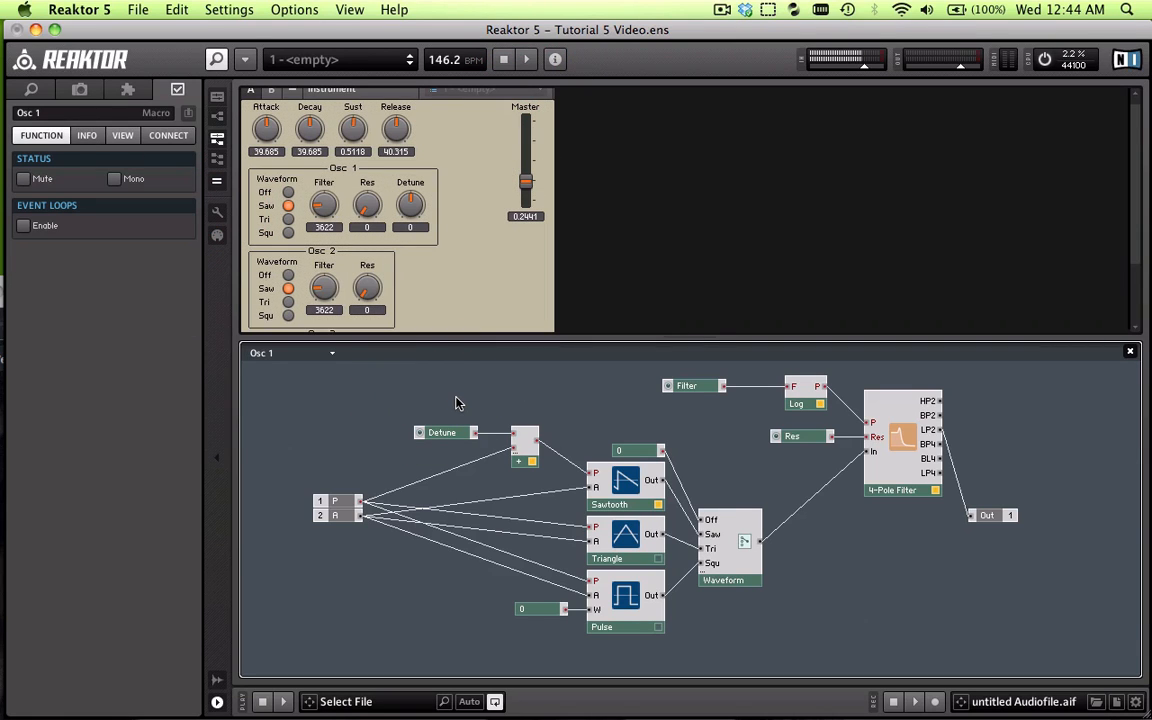
right_click(449, 397)
mouse_move(660, 401)
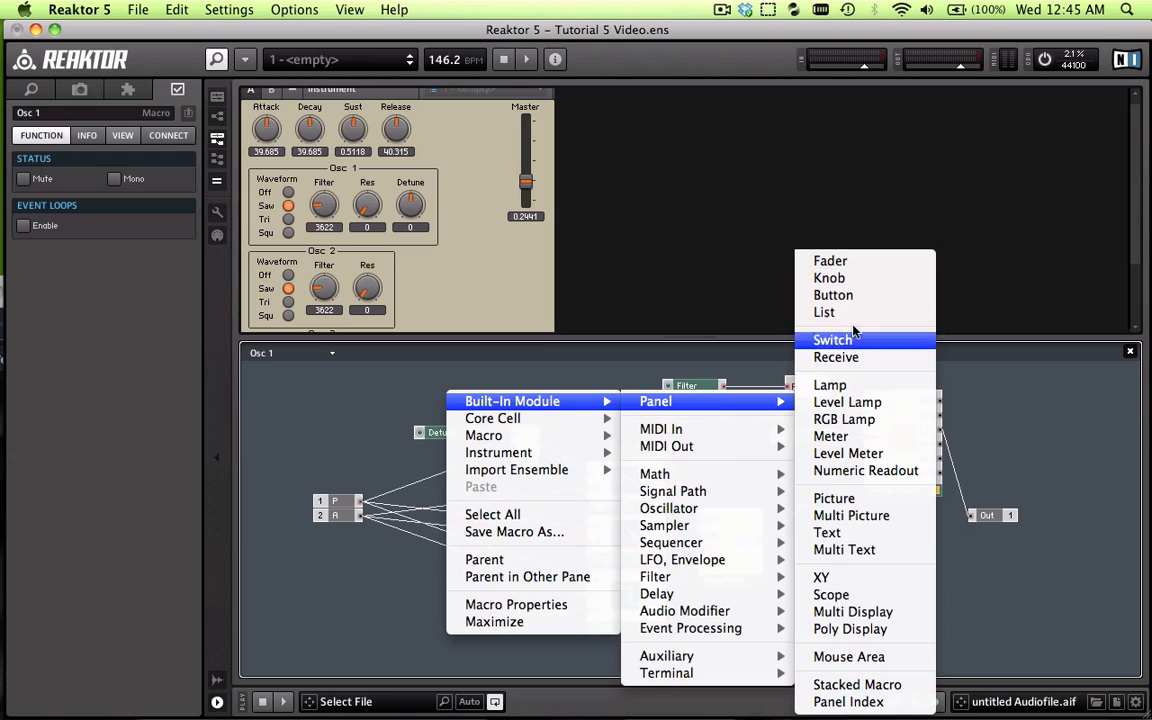
left_click(829, 278)
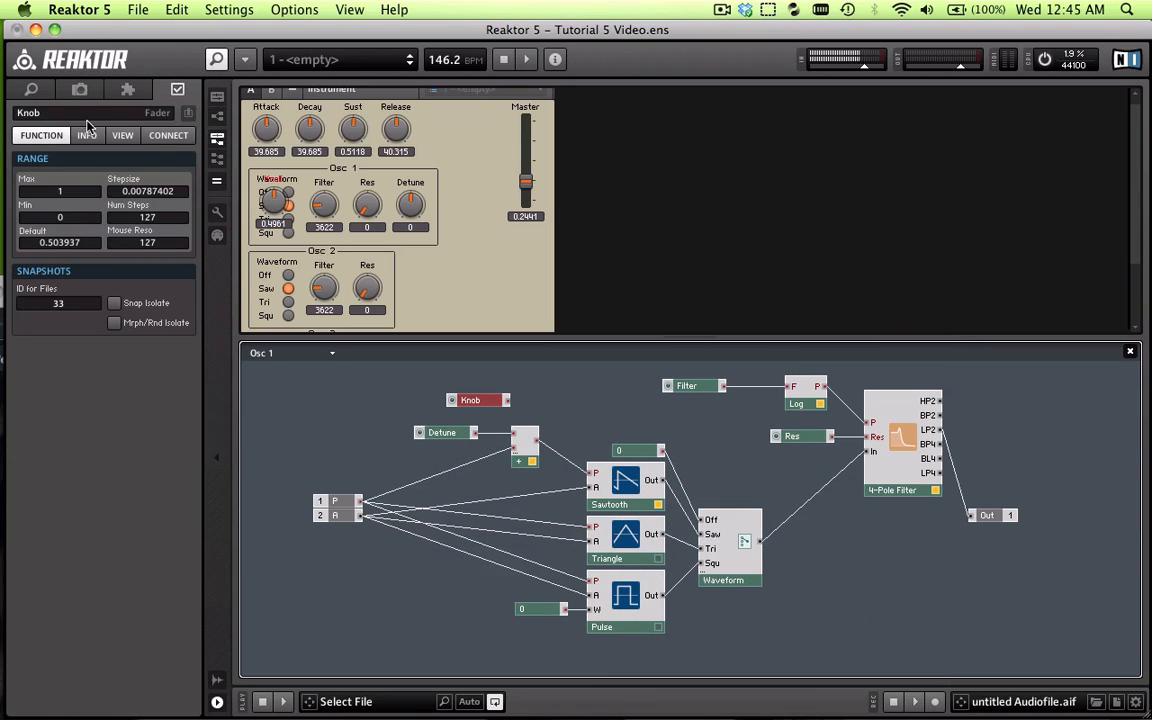
left_click(85, 113)
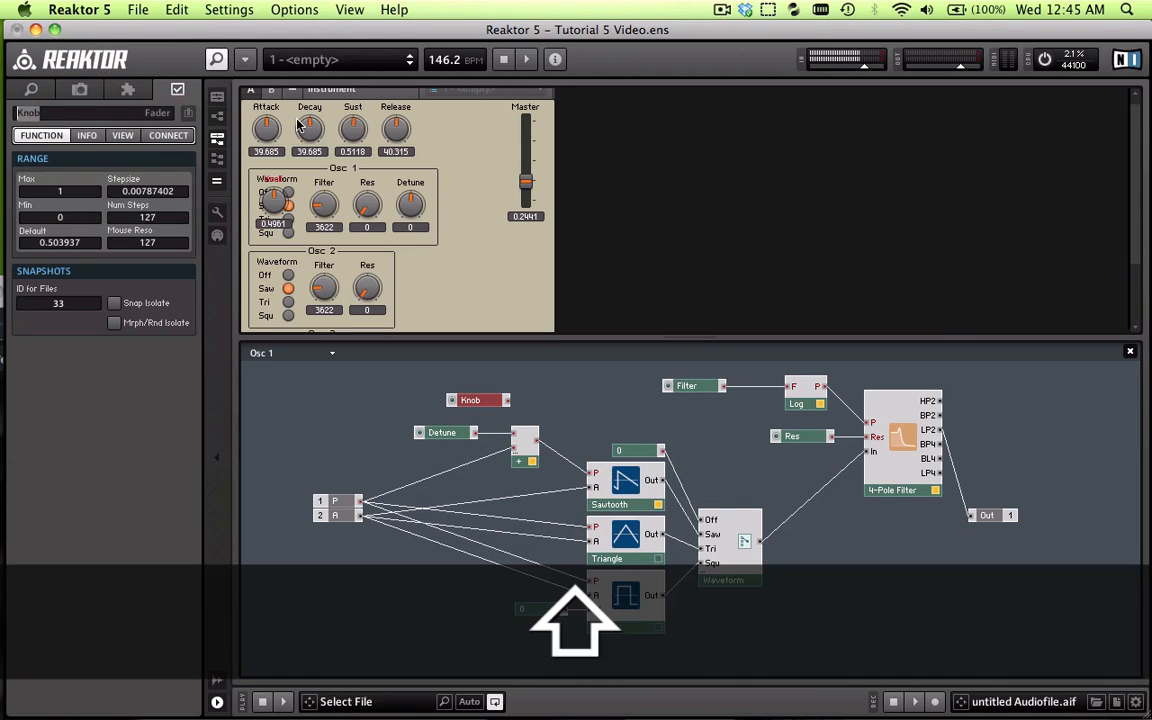
type("Semitone")
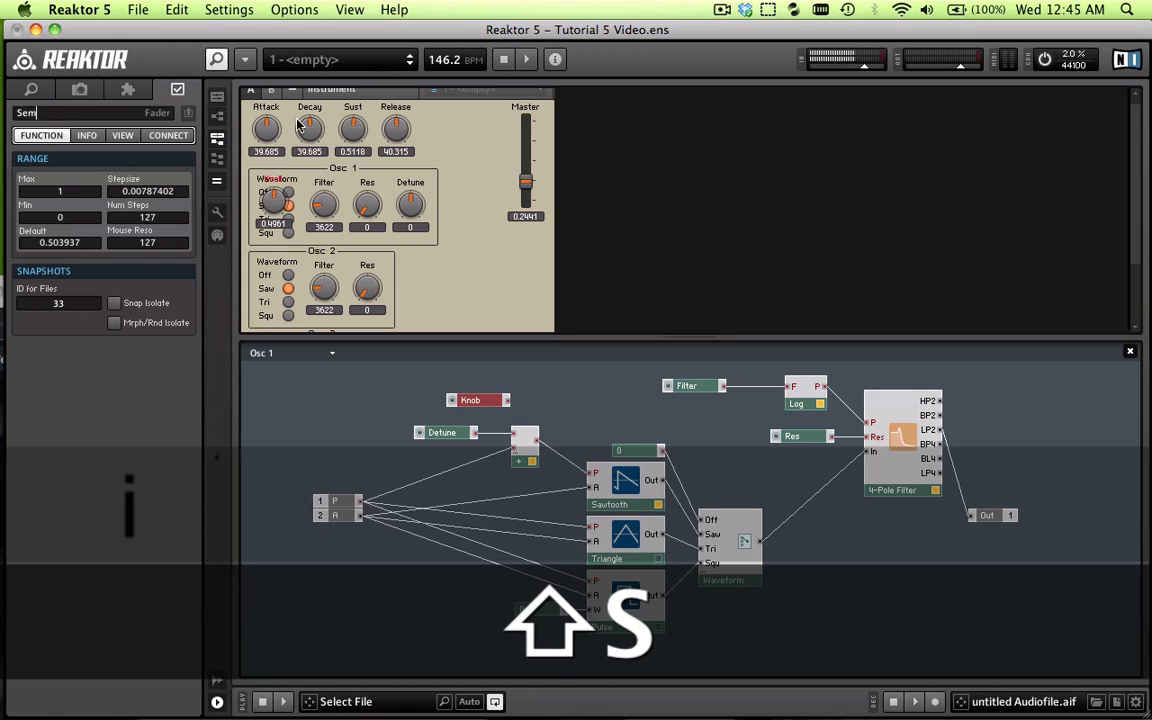
key("Return")
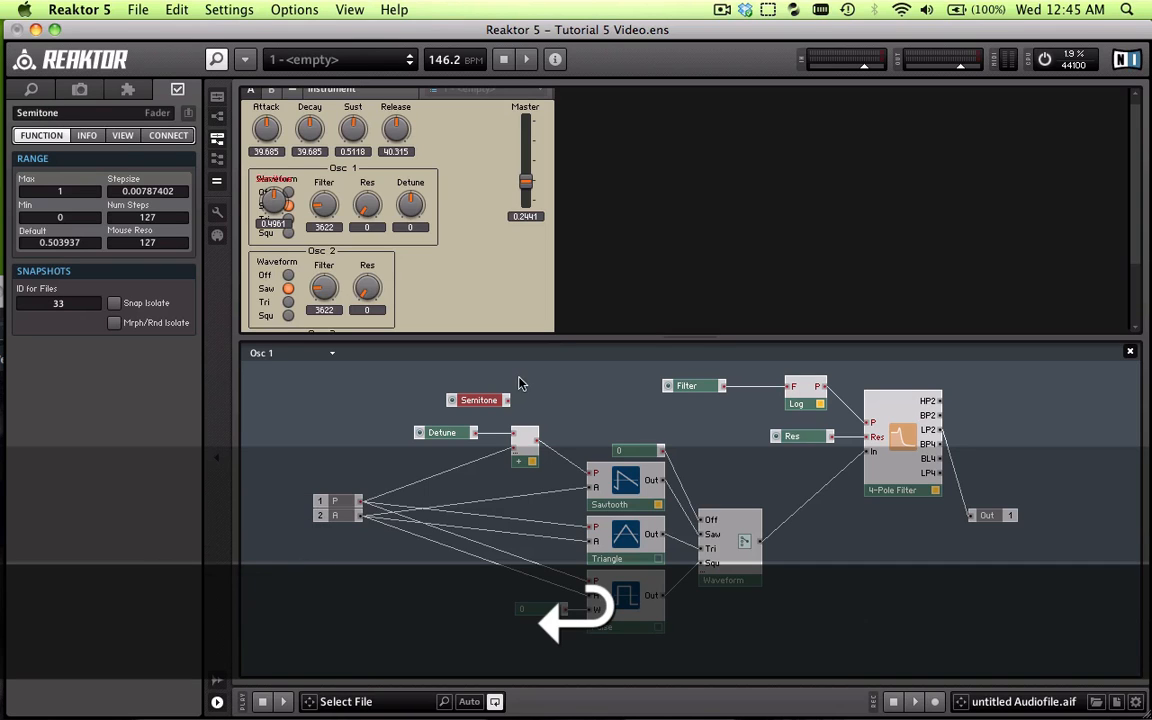
left_click_drag(496, 402, 534, 441)
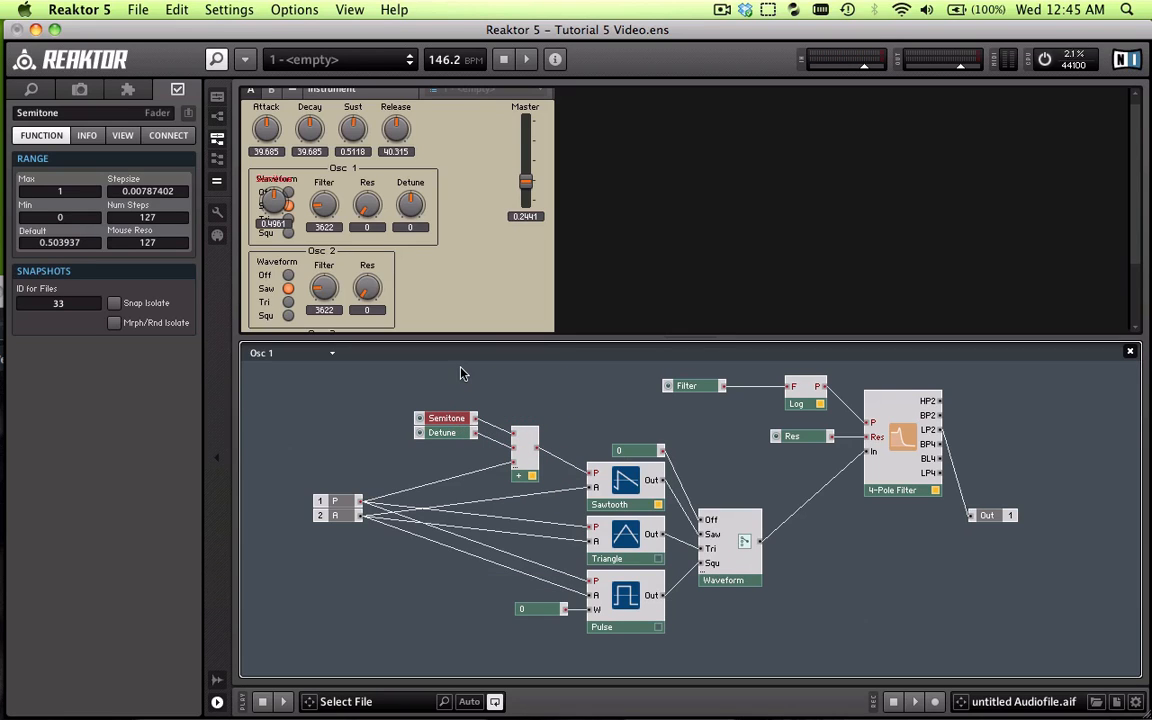
- Set the Semitone knob's range to a maximum of 12 and a minimum of -12 with 24 steps
left_click(75, 192)
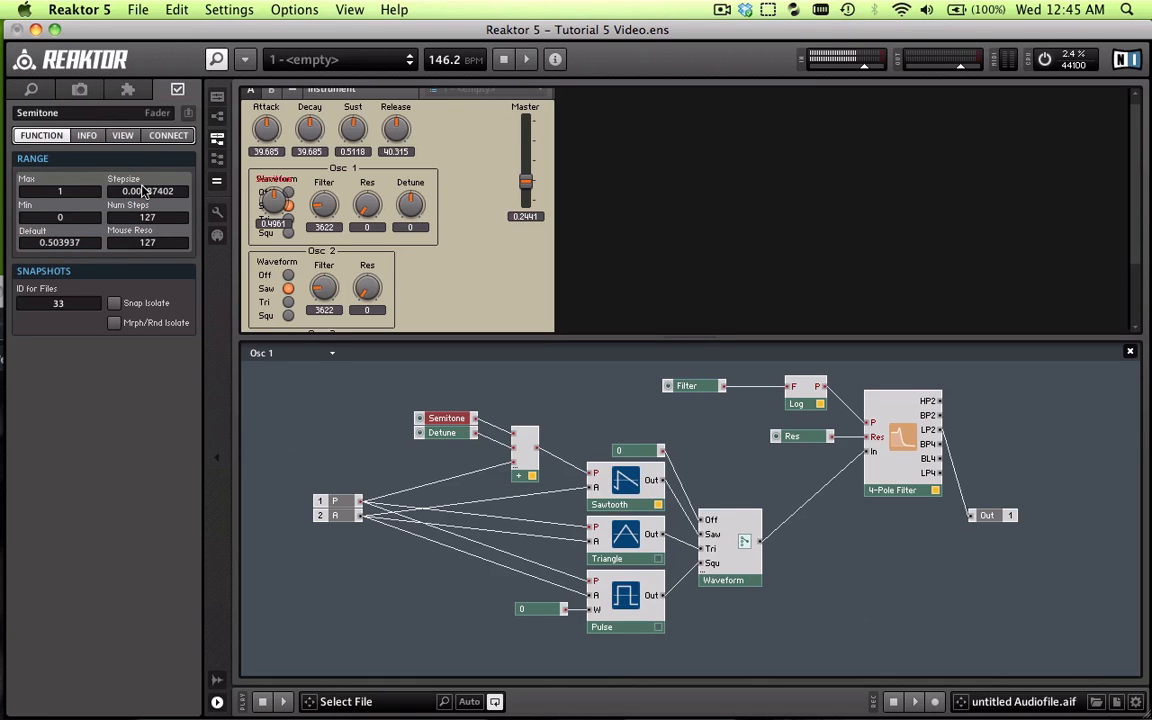
type("2")
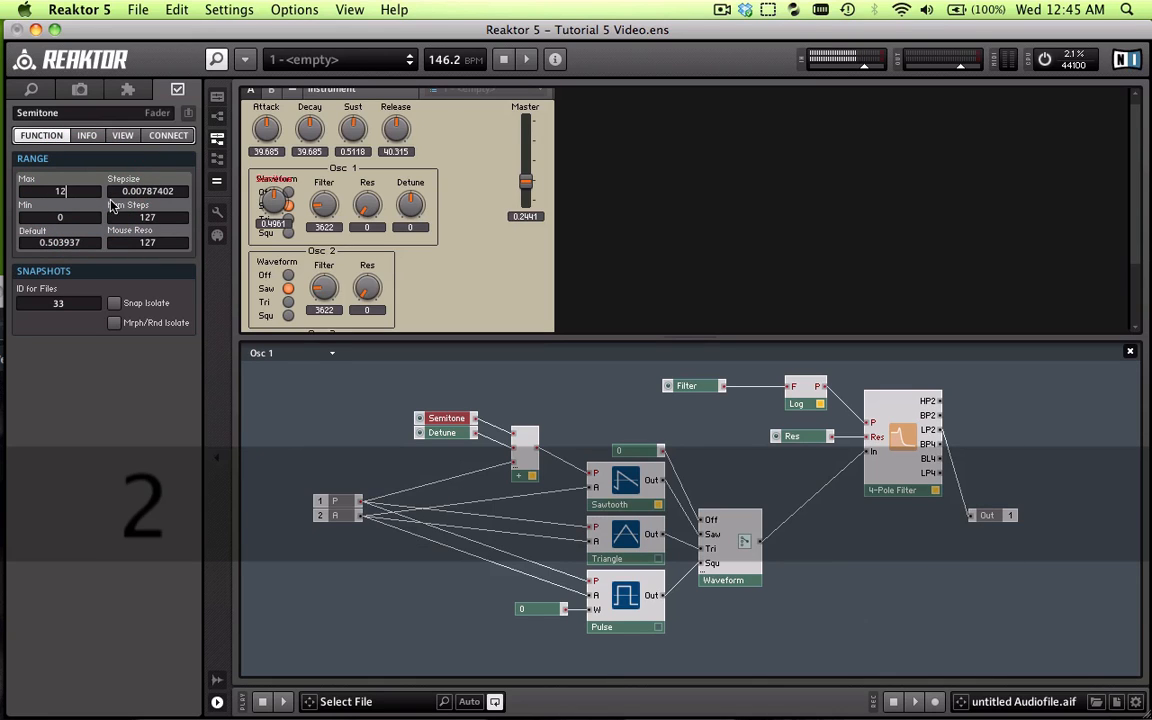
left_click(80, 217)
type("-12")
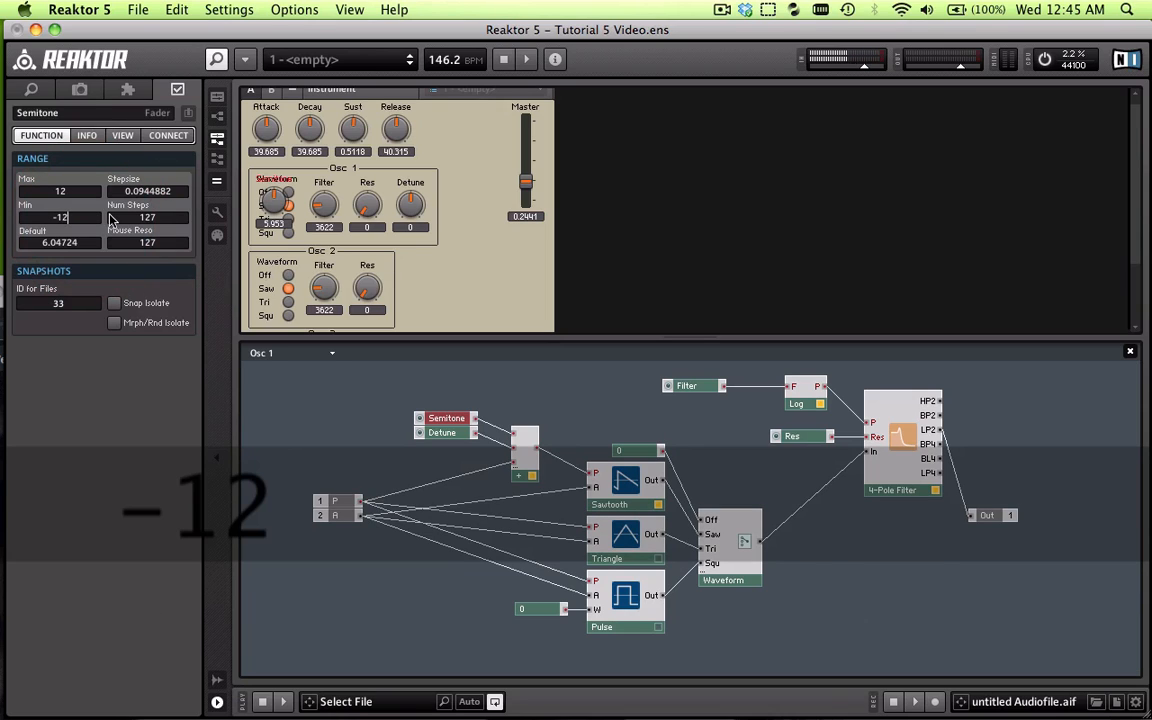
key("Return")
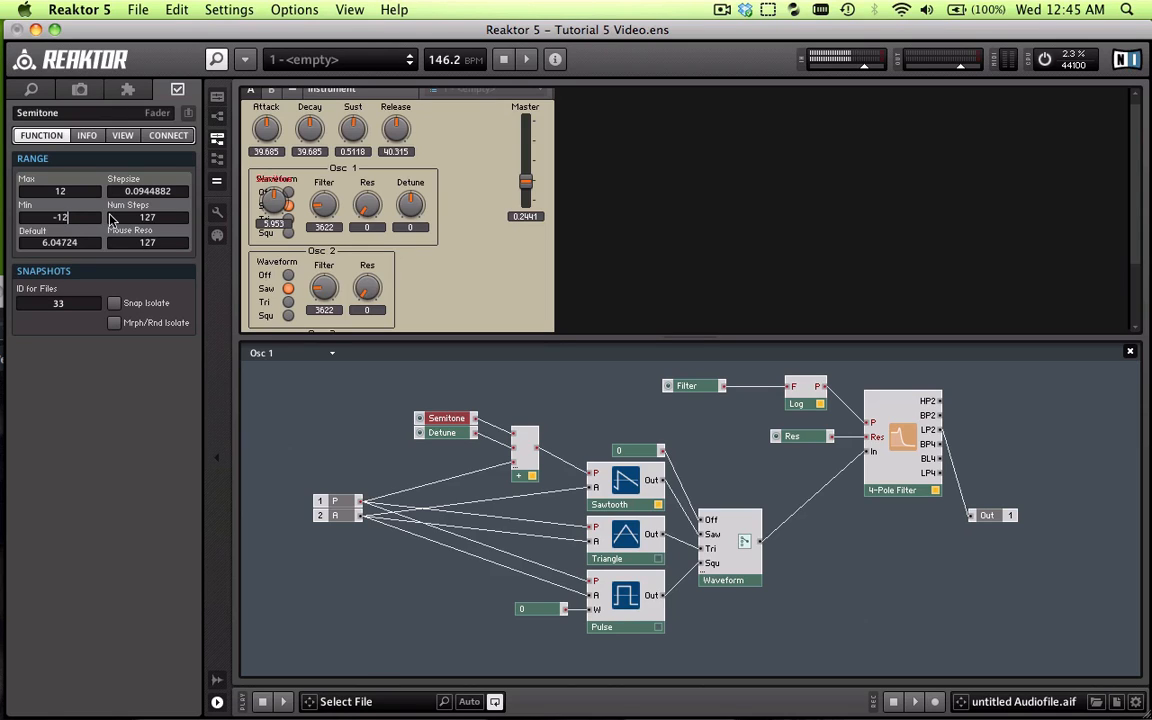
key("Return")
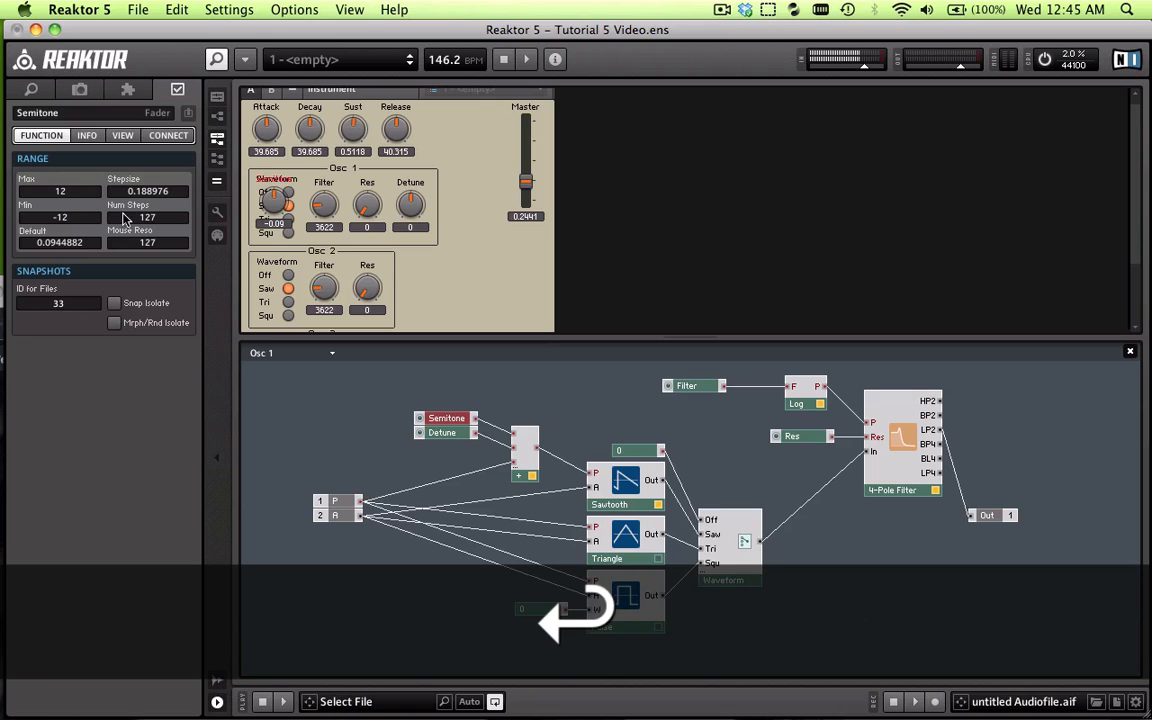
double_click(159, 222)
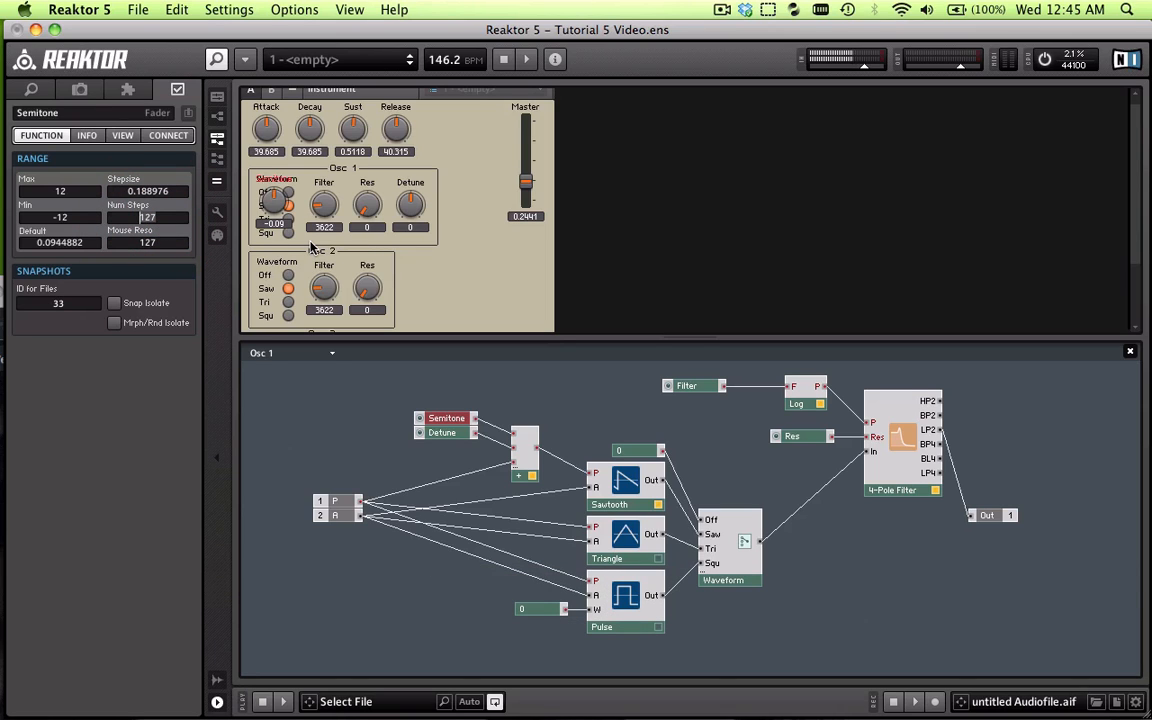
type("24")
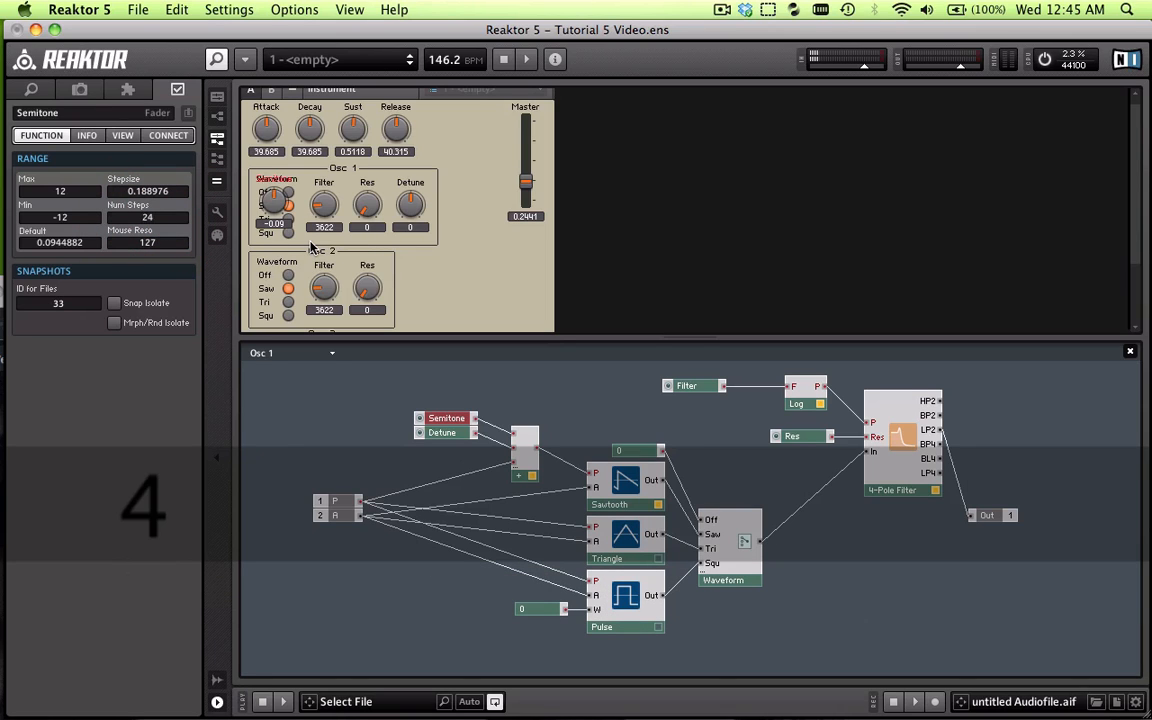
key("Return")
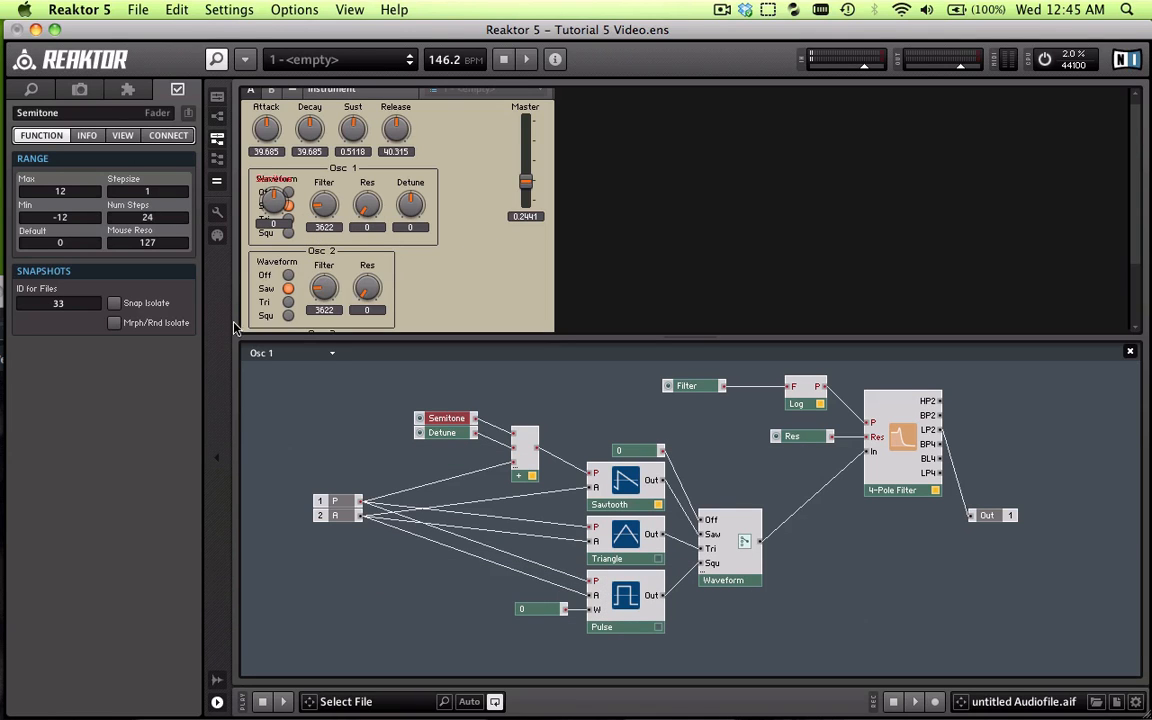
- Unlock the panel, position the Semitone knob beside Detune in the Osc 1 frame, and lock the panel again
left_click(218, 213)
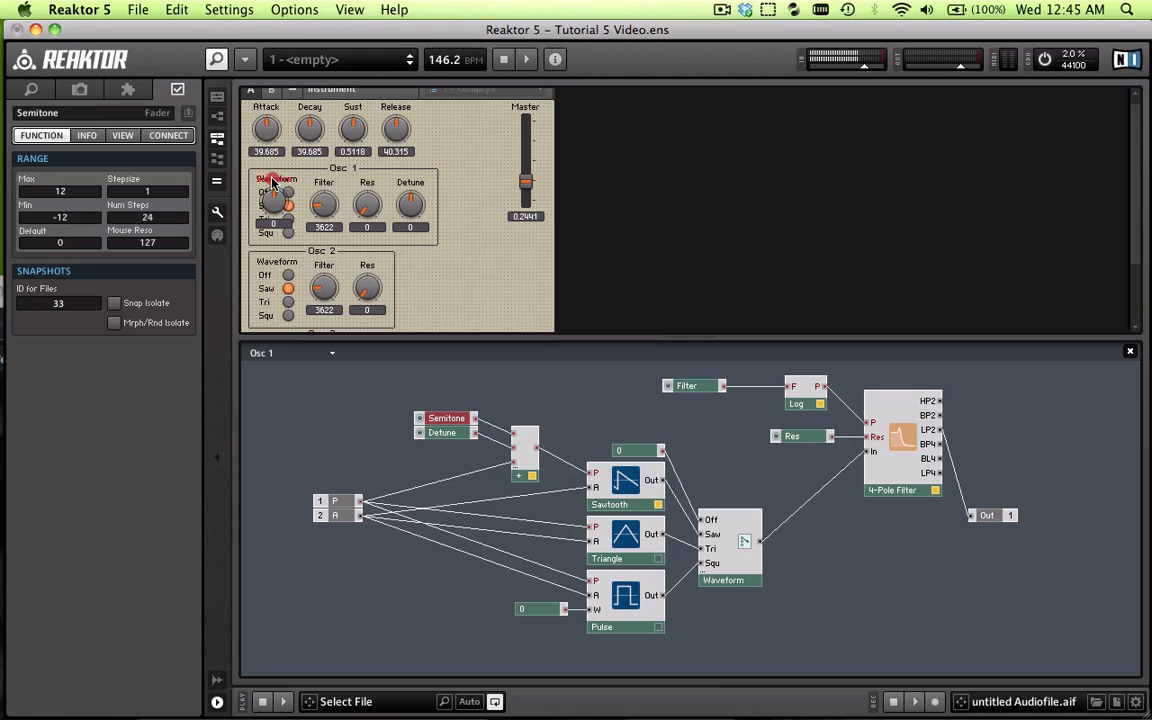
left_click_drag(272, 180, 454, 190)
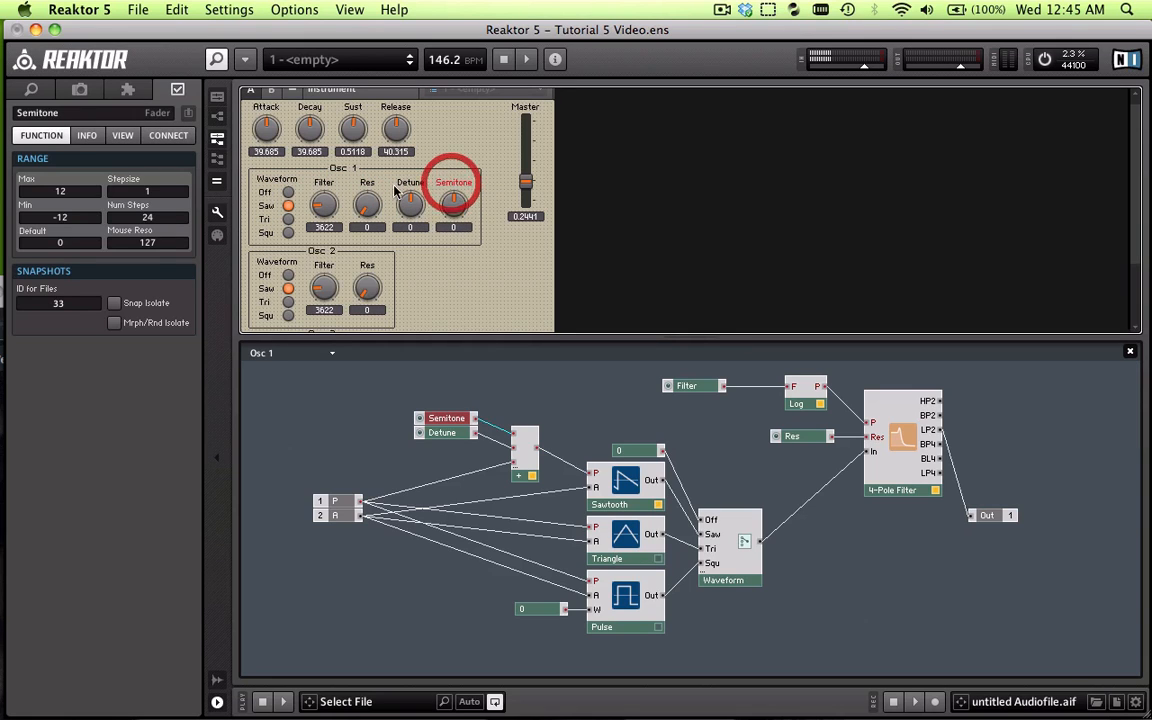
left_click(217, 212)
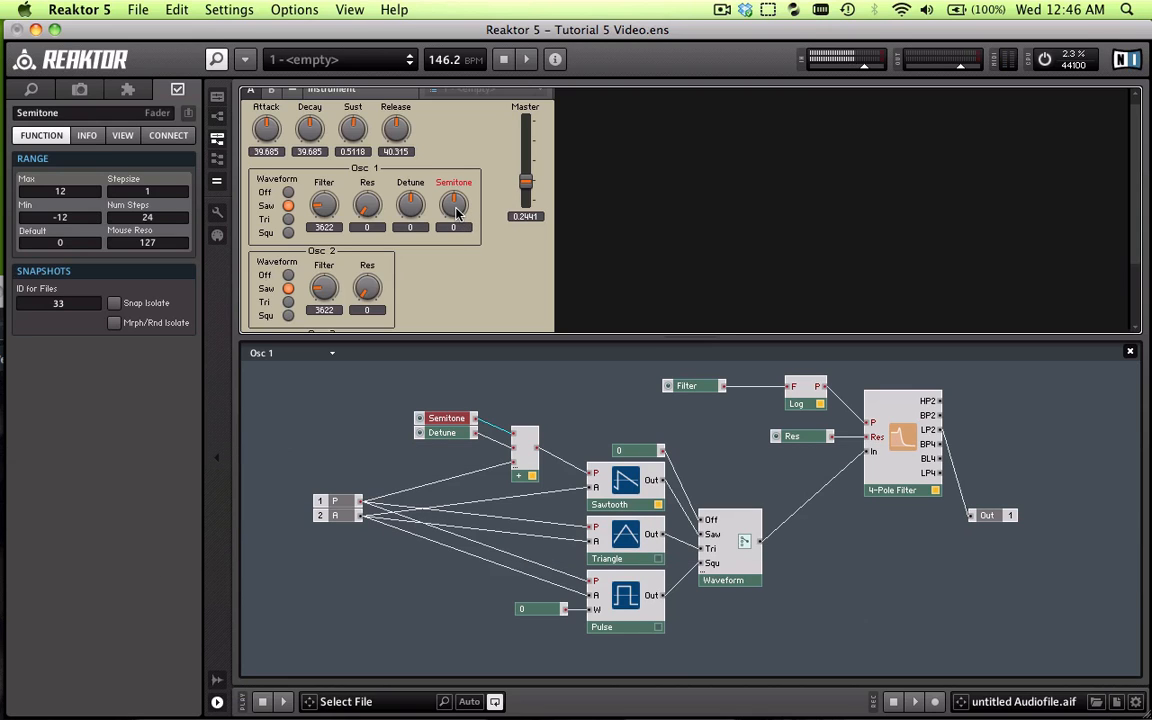
- Set Osc 1's Semitone knob to 7 and play a run of notes to hear the interval against Osc 2
left_click_drag(455, 210, 463, 153)
left_click_drag(454, 197, 456, 220)
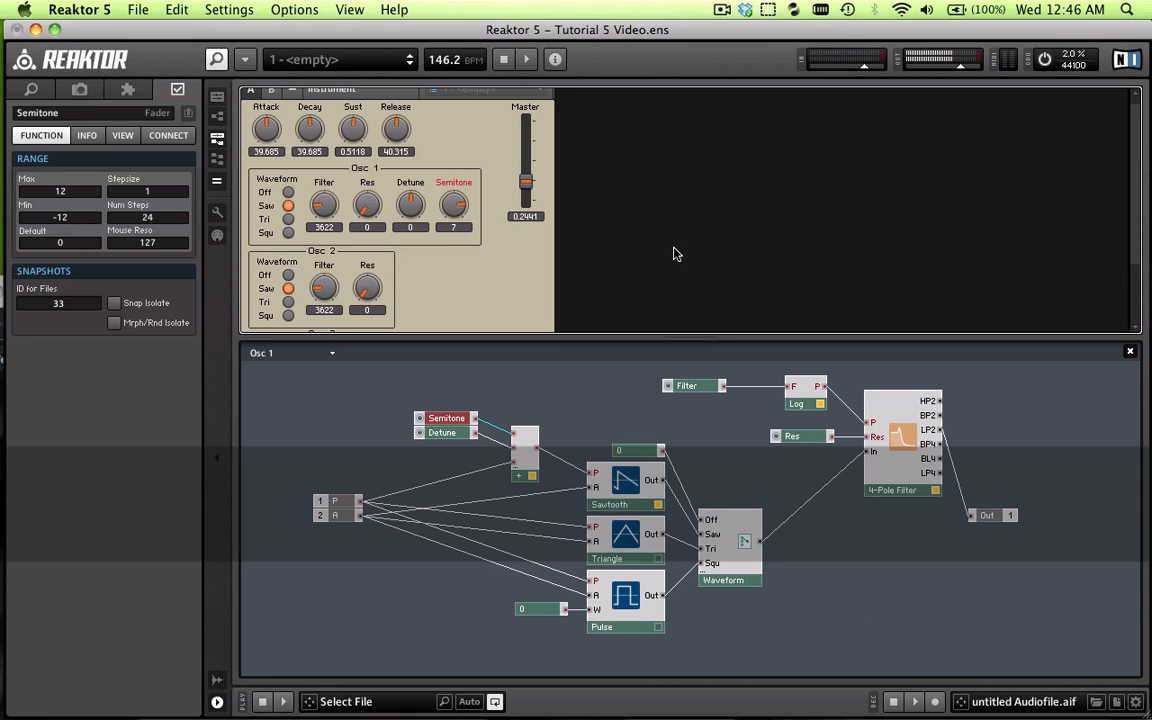
key("z")
key("x")
key("c")
key("v")
key("b")
key("x")
key("x")
key("v")
key("b")
key("n")
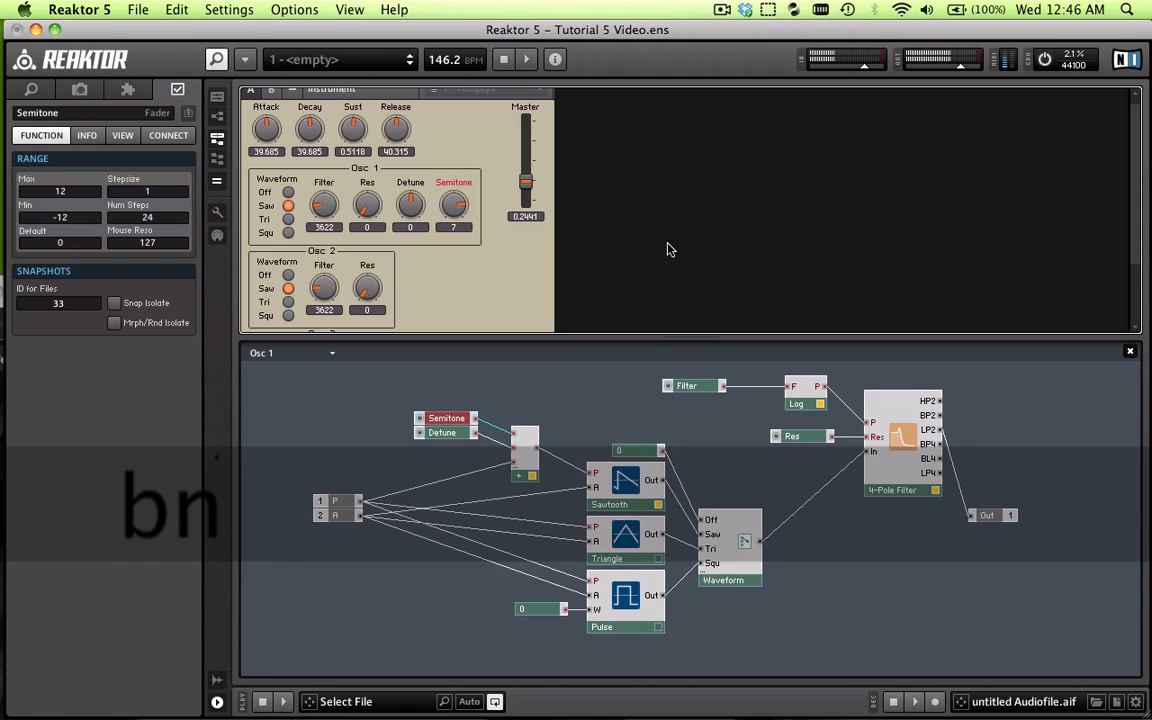
key("x")
key("v")
key("b")
key("c")
key("x")
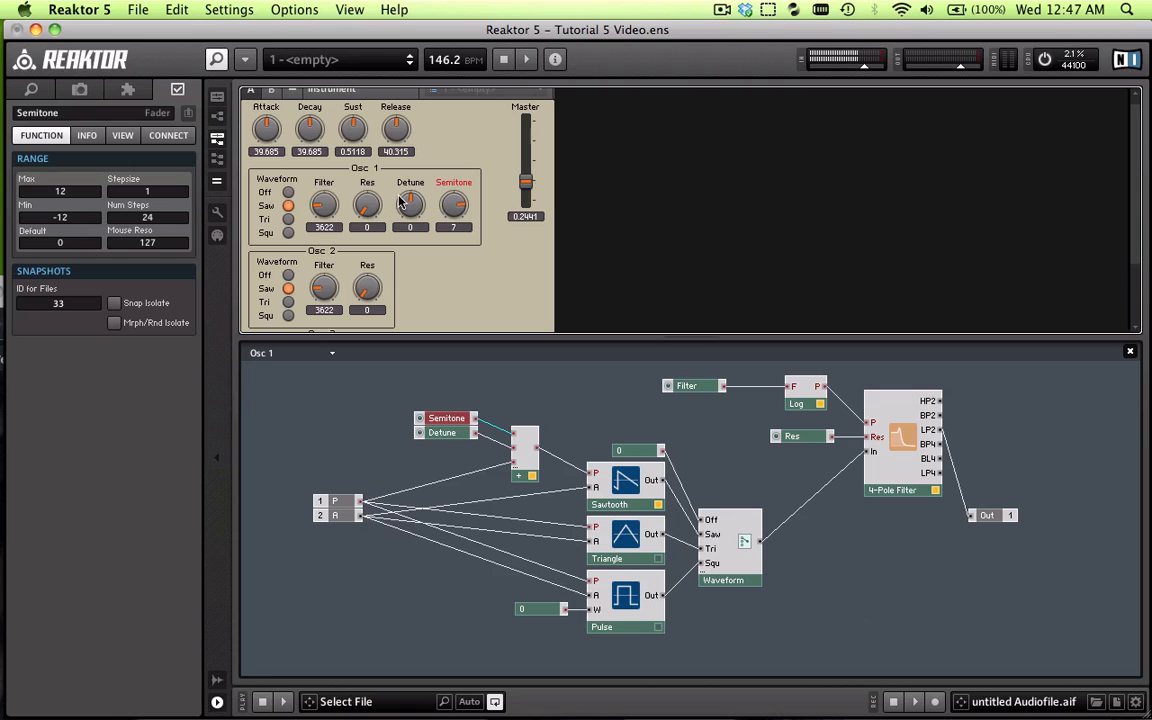
- Set Osc 1's Detune to 0.125 and play notes to hear it combined with the semitone shift
mouse_move(409, 204)
left_mouse_down()
mouse_move(412, 191)
mouse_move(417, 201)
left_mouse_up()
key("x")
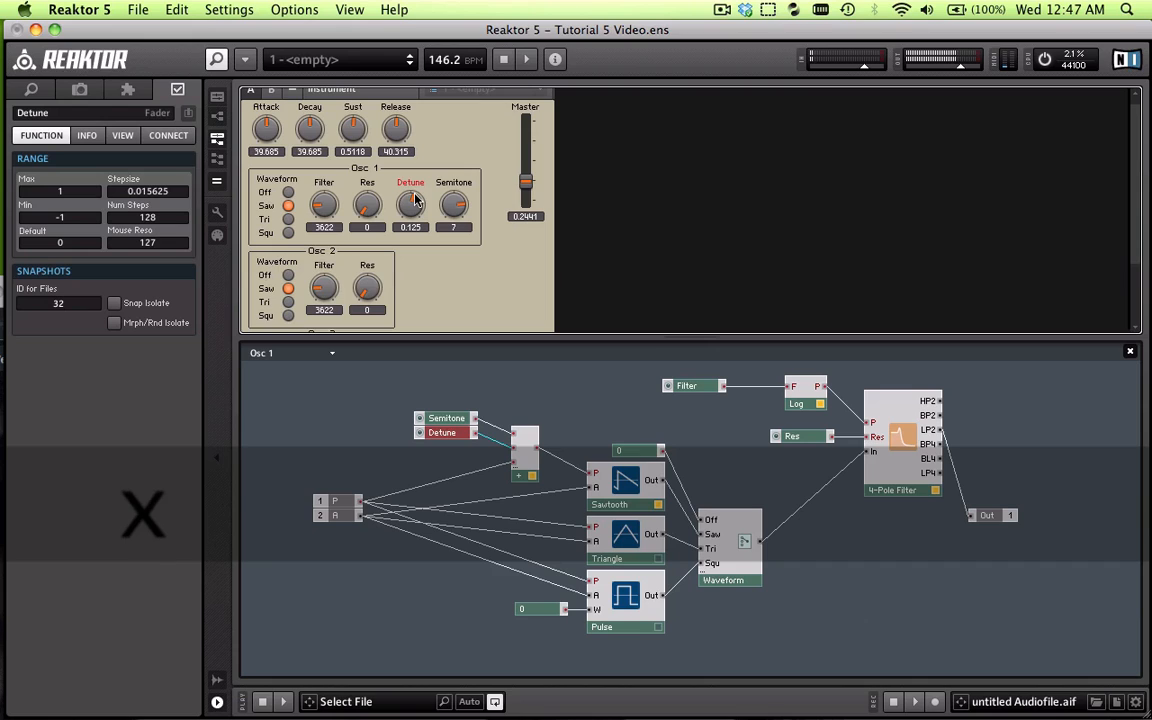
key("n")
key("b")
key("x")
key("n")
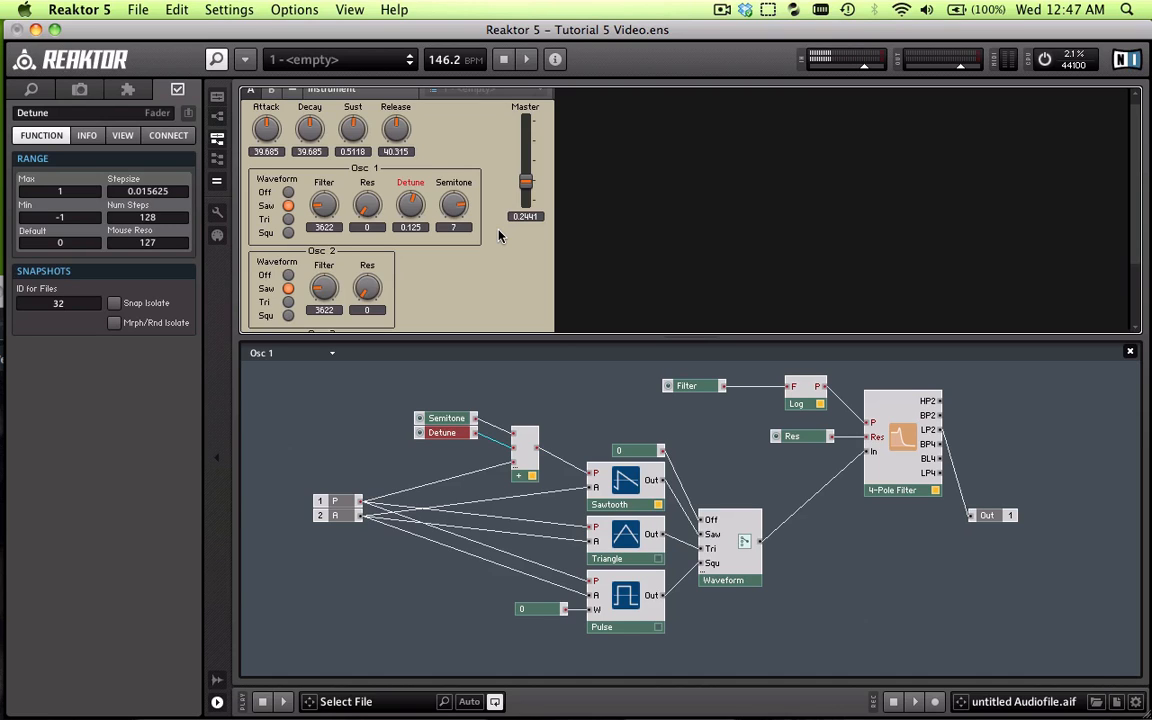
key("m")
key("v")
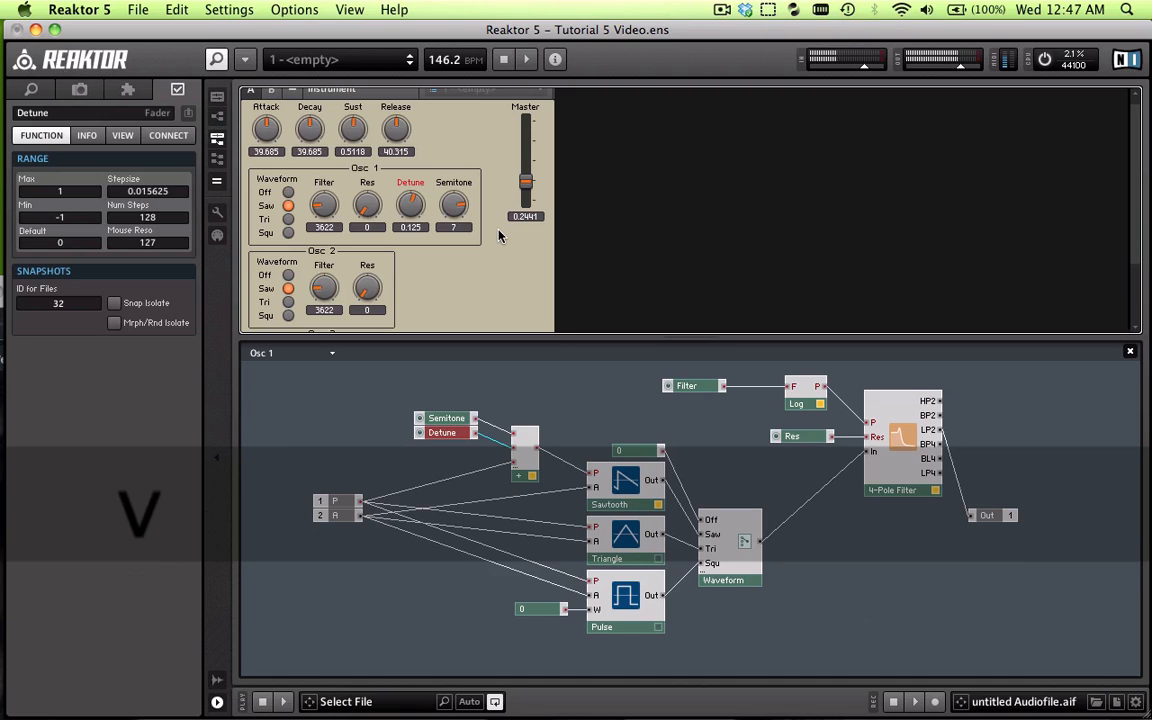
key("b")
key("n")
key("v")
key("x")
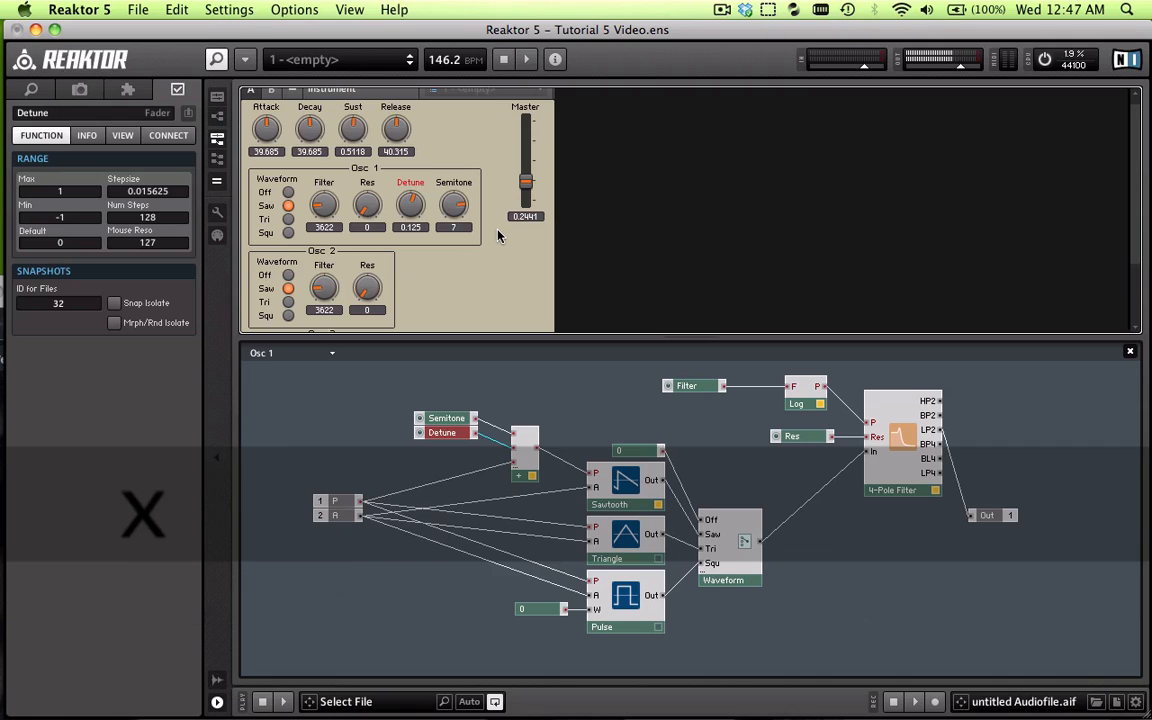
key("n")
key("j")
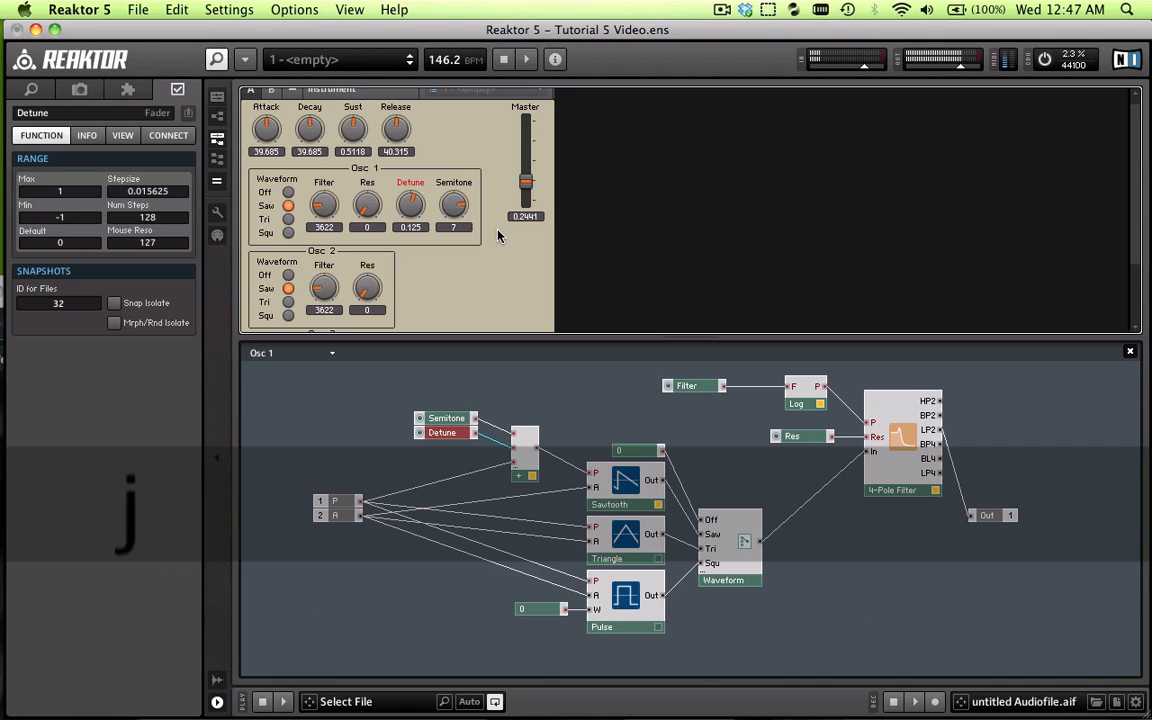
key("k")
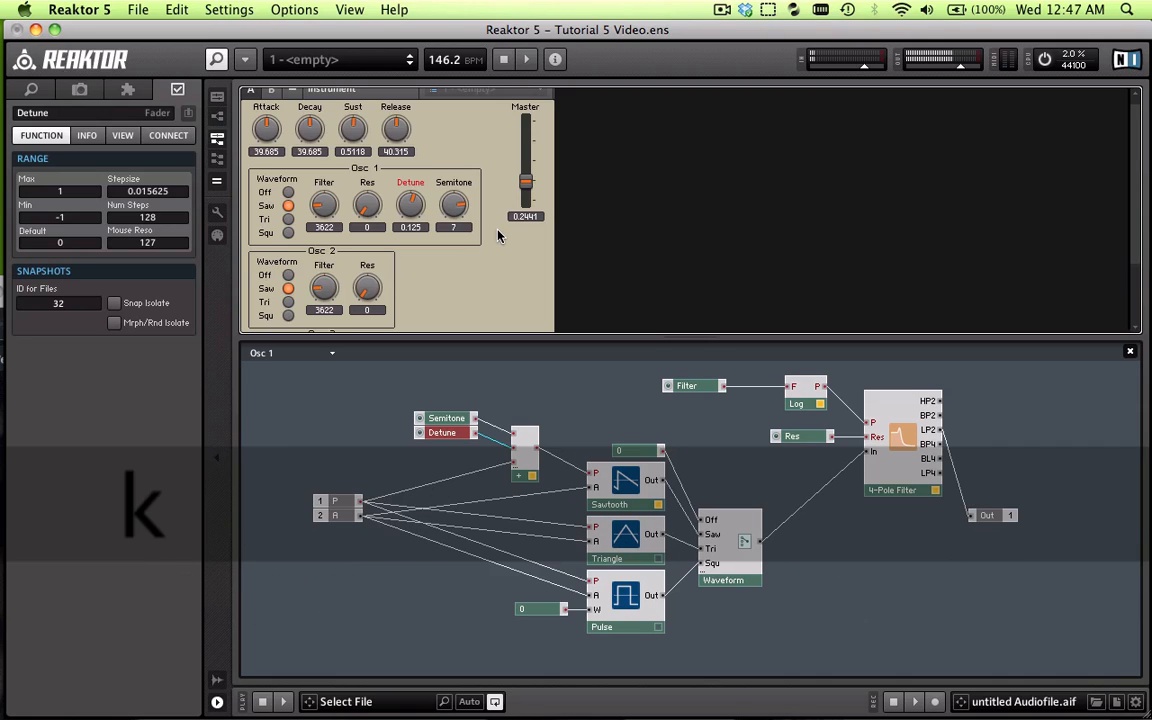
key("m")
key("comma")
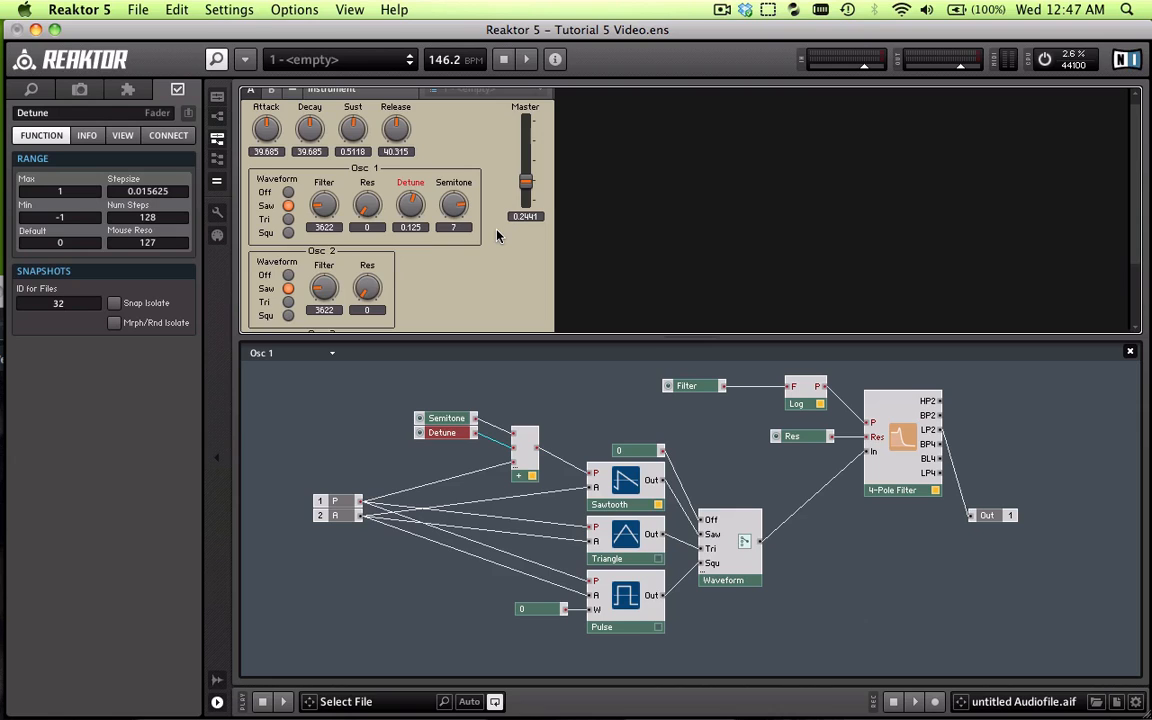
scroll(432, 268, "down", 2)
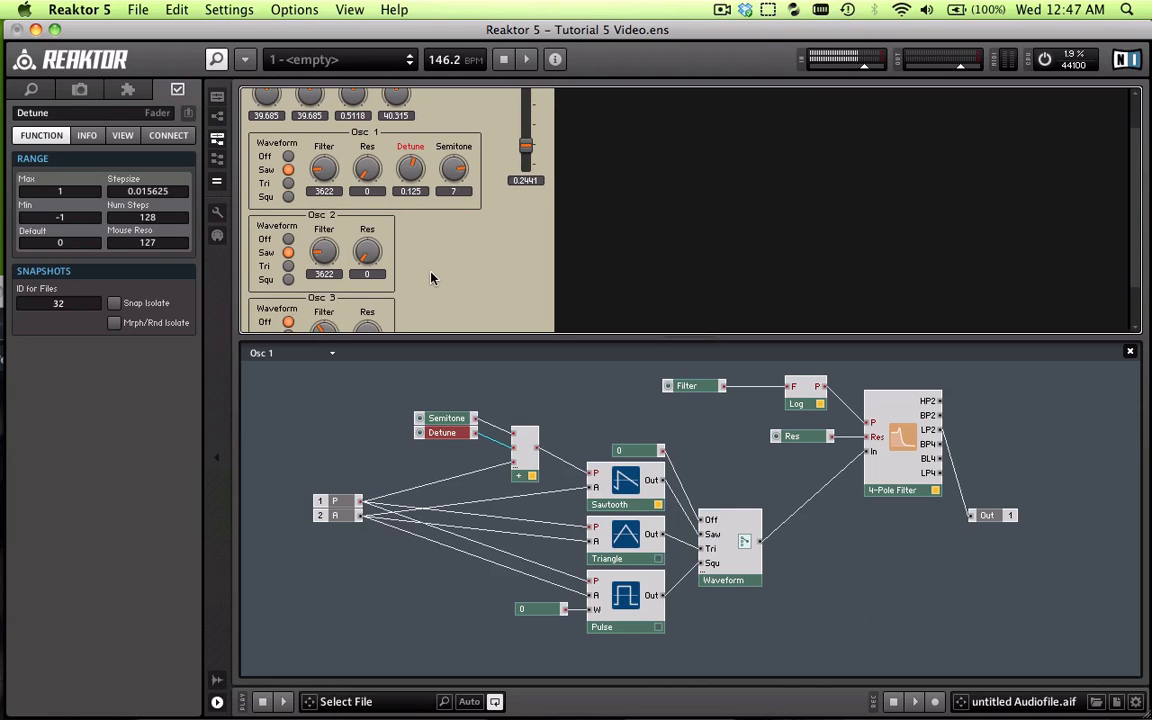
scroll(427, 298, "down", 1)
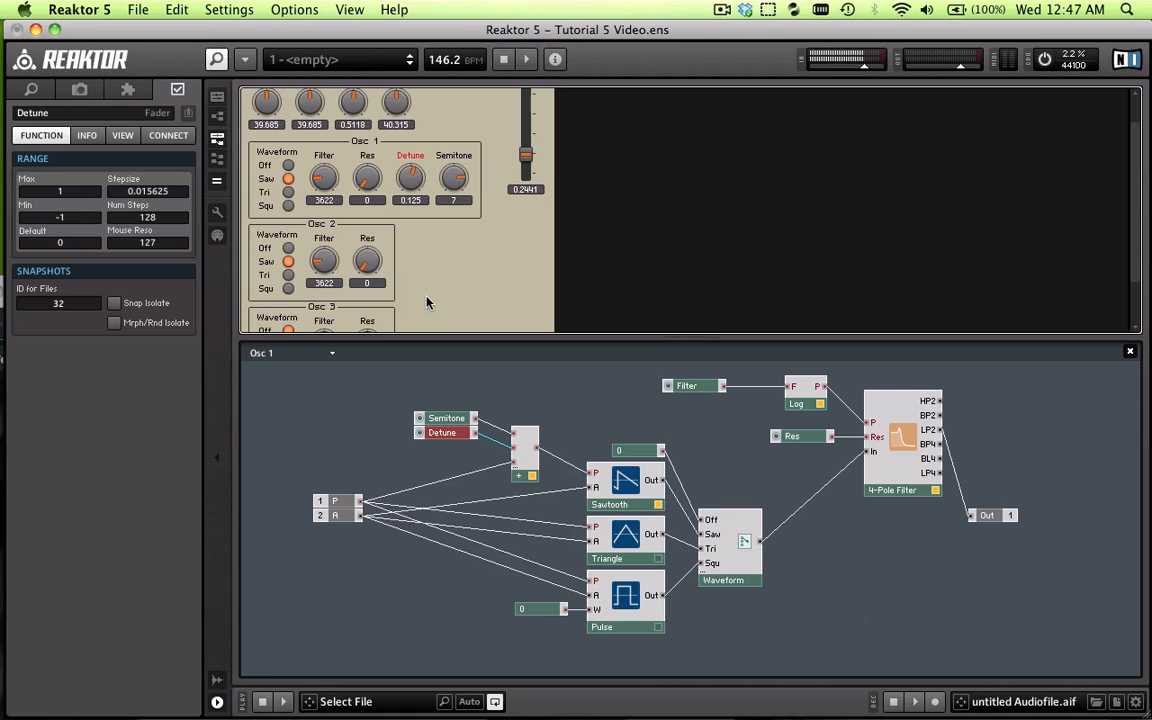
- Select all modules and wires inside the Osc 1 macro and copy them
left_click(340, 395)
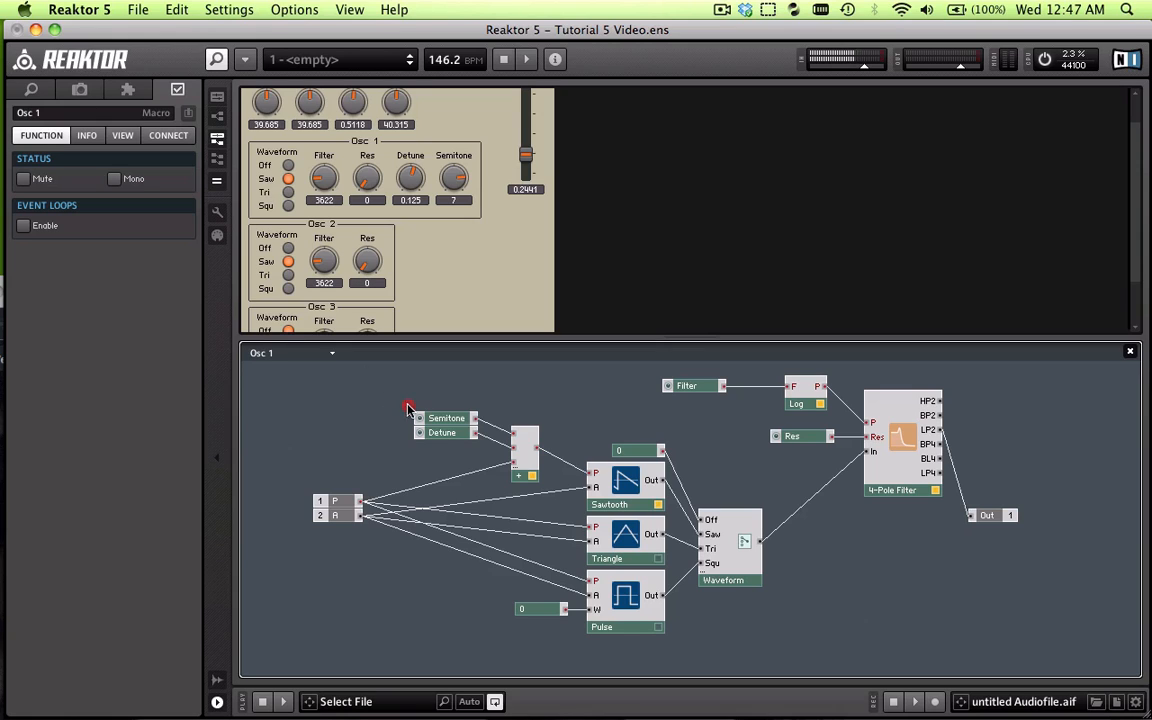
left_click_drag(408, 408, 532, 442)
left_click(521, 394)
left_click_drag(316, 371, 1008, 643)
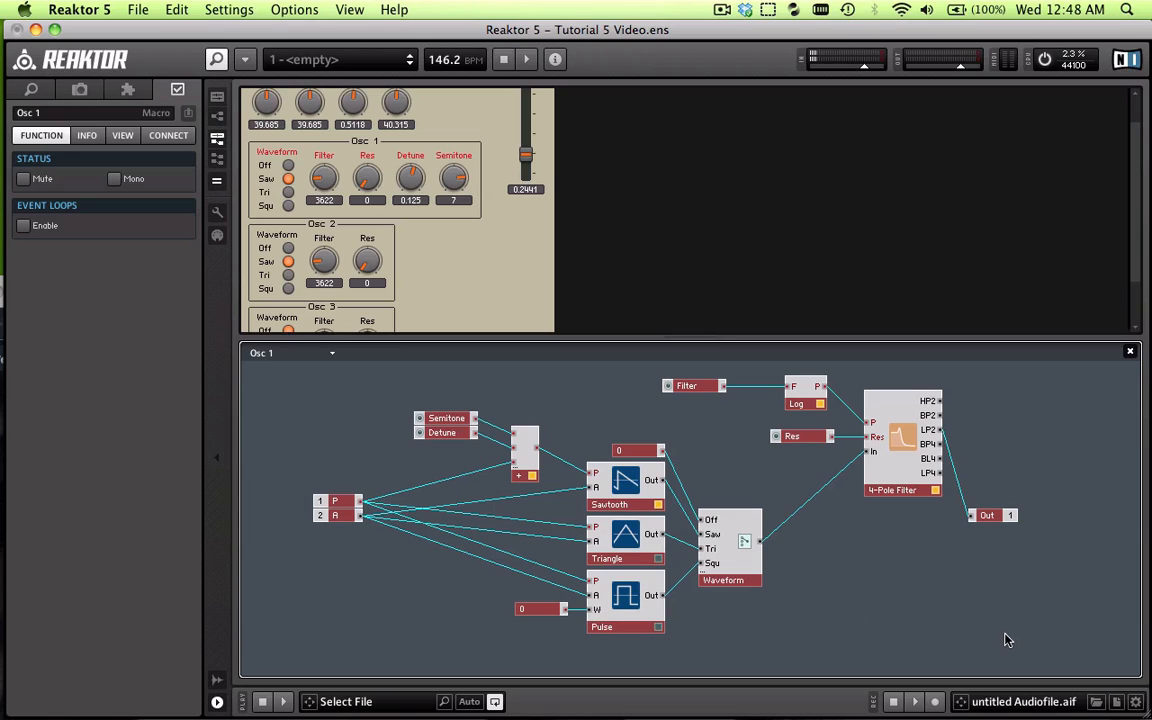
key("super")
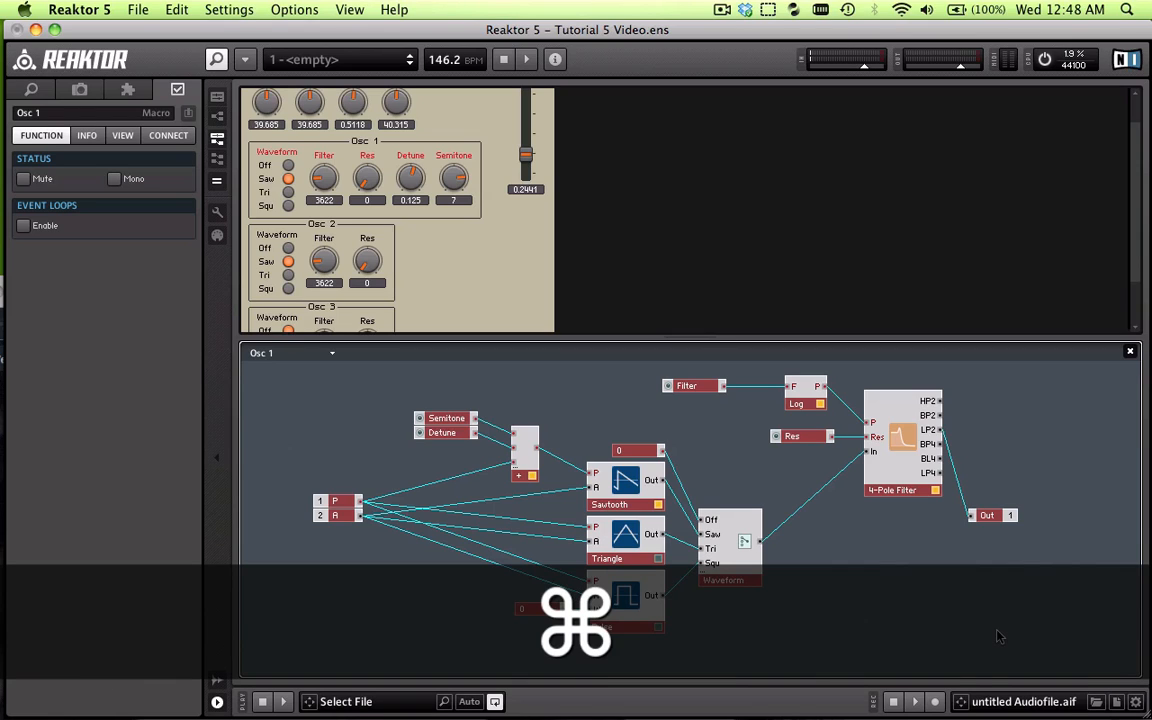
key("super+c")
- Replace everything inside the Osc 2 macro with the copied Osc 1 structure
left_click(442, 258)
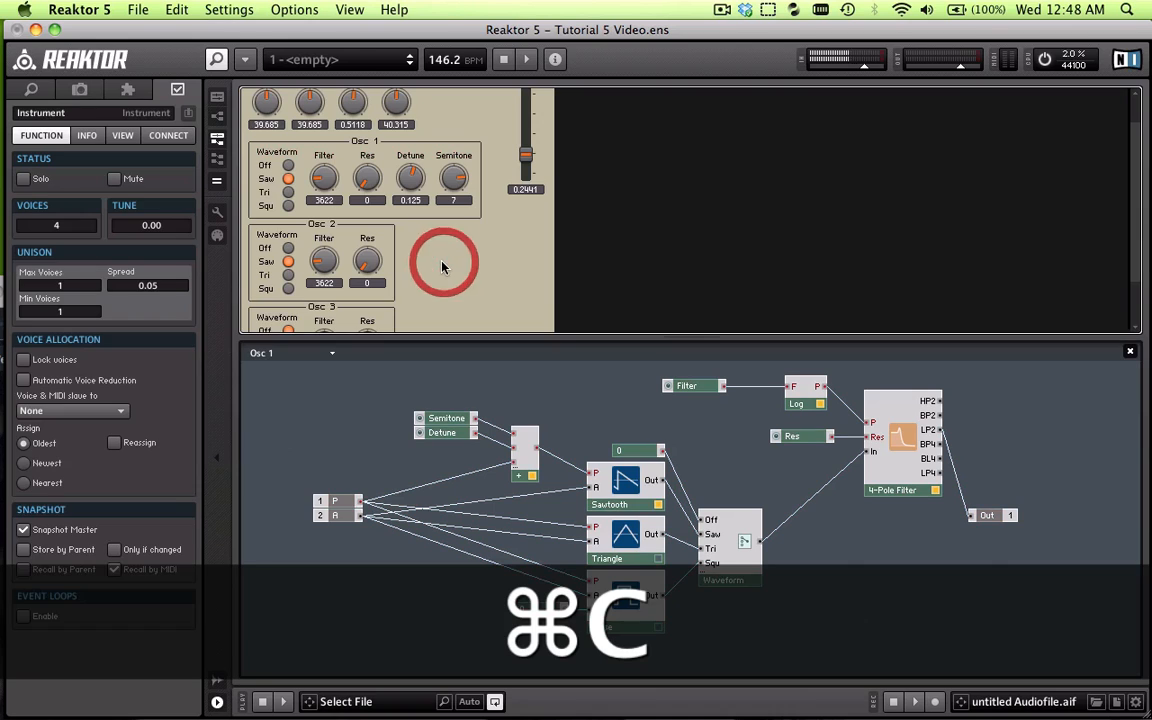
left_click(327, 226)
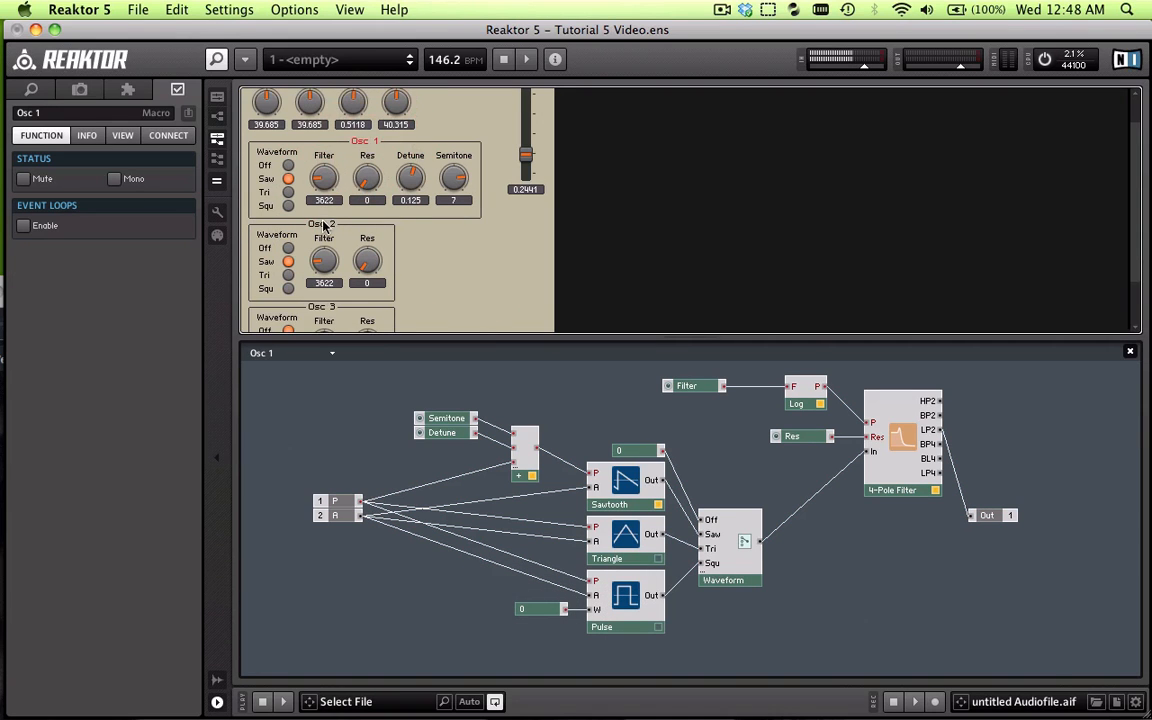
double_click(585, 424)
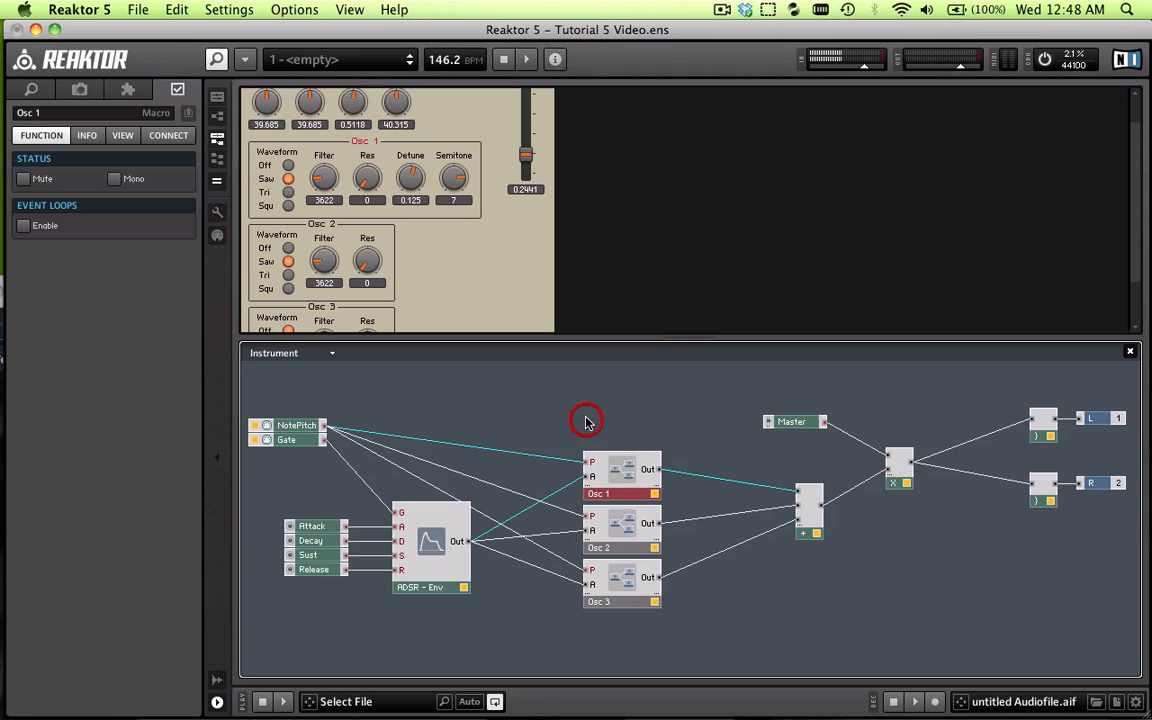
left_click(766, 609)
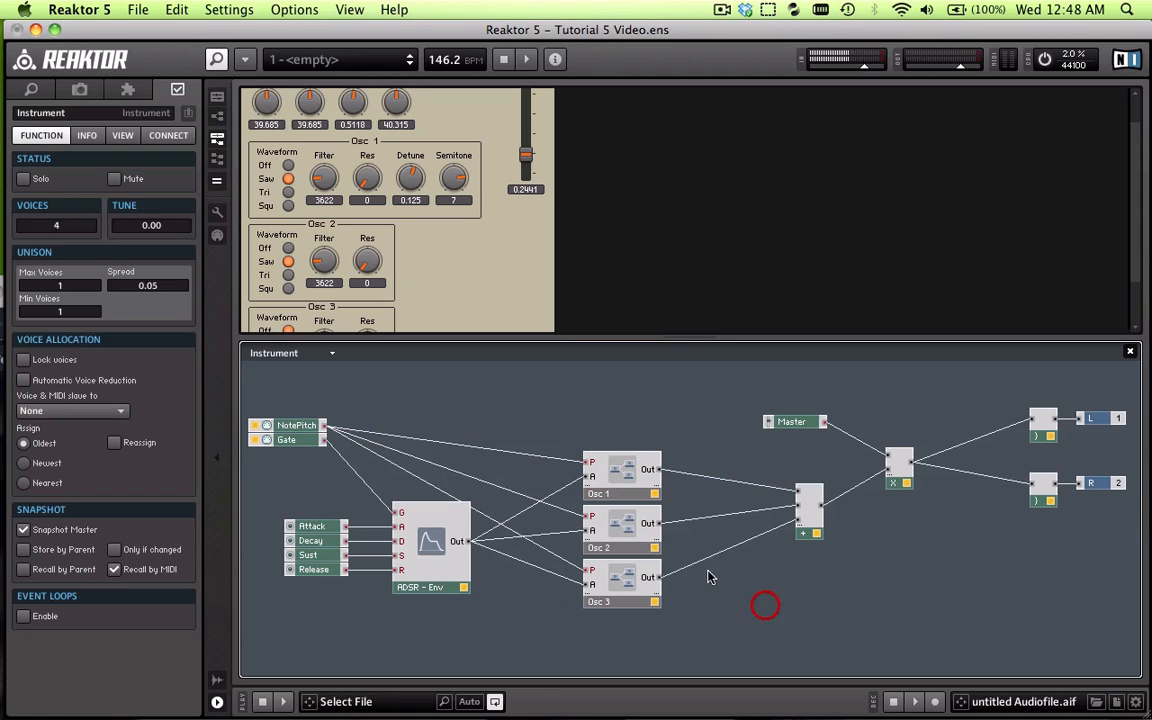
double_click(625, 528)
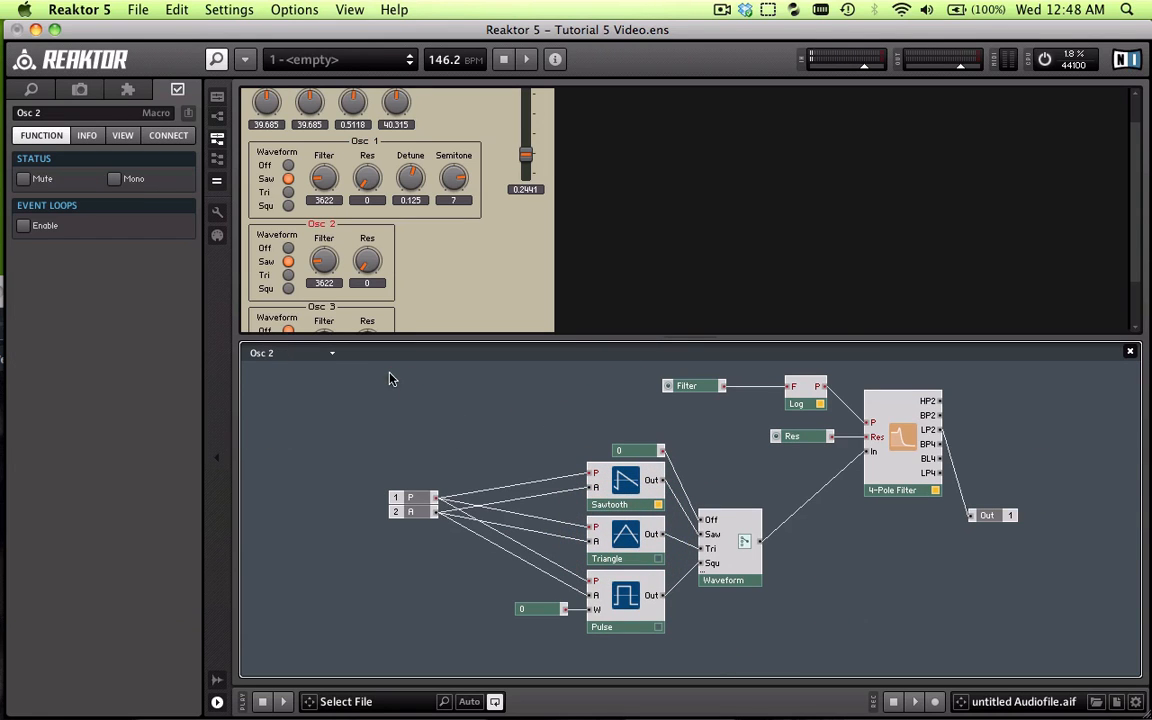
left_click_drag(391, 379, 1064, 668)
key("BackSpace")
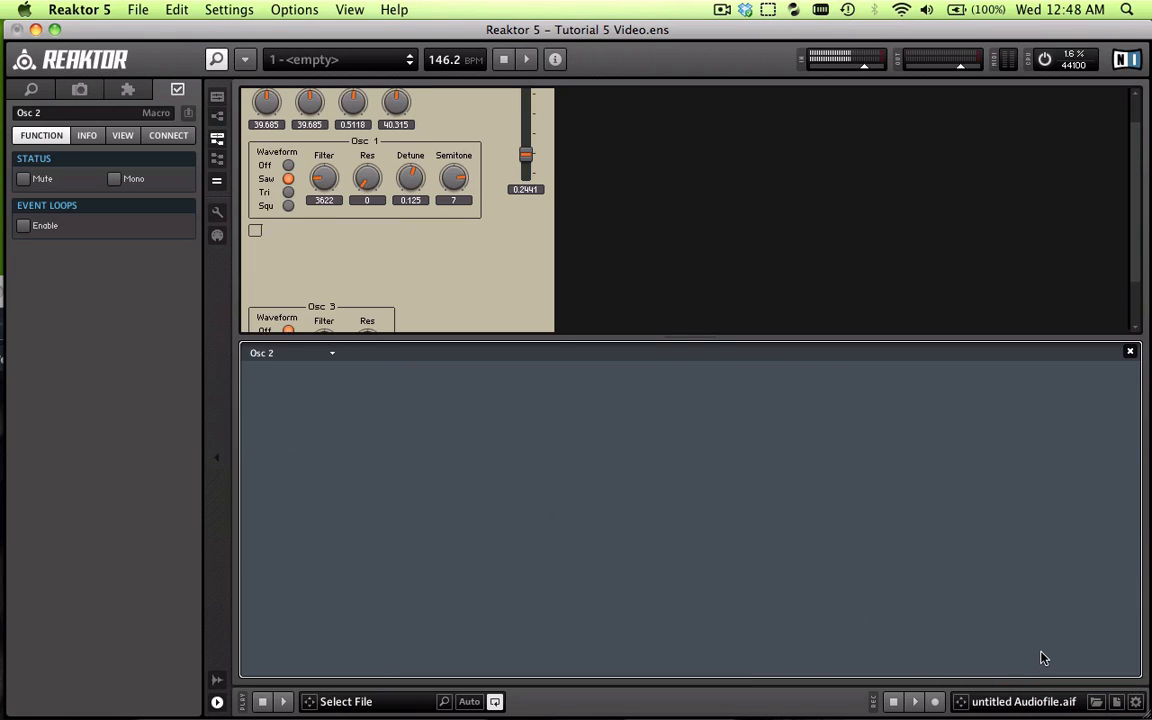
key("super+v")
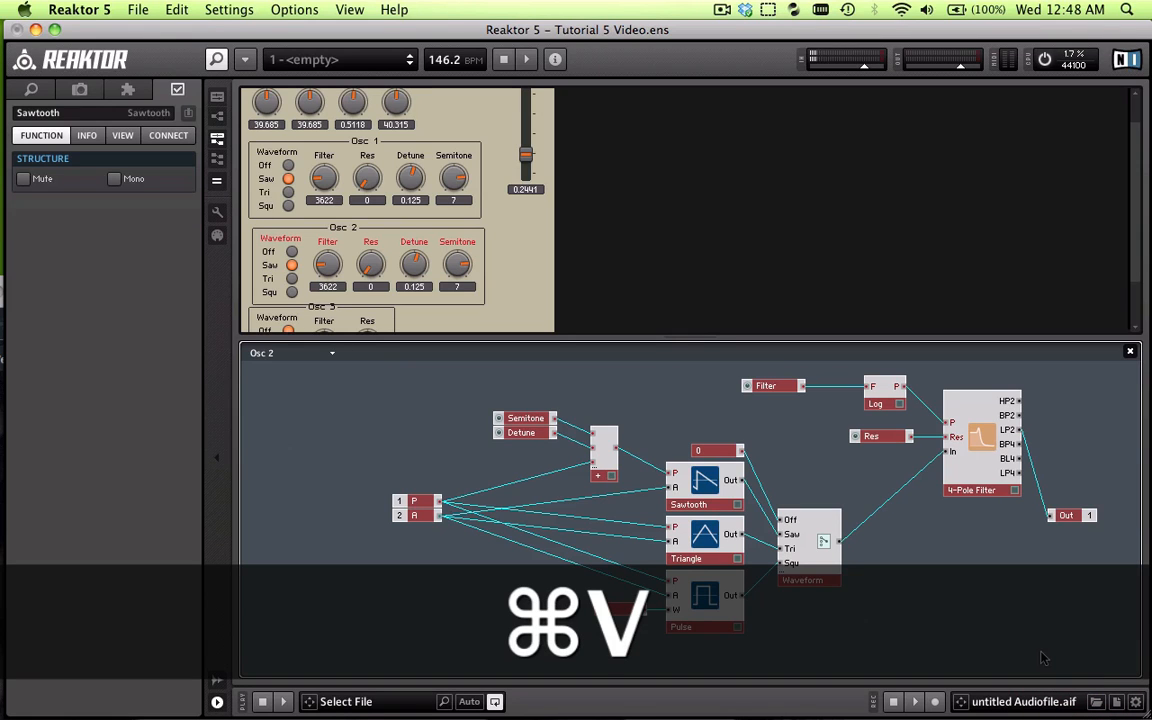
left_click(420, 433)
- Replace everything inside the Osc 3 macro with the copied Osc 1 structure
double_click(433, 432)
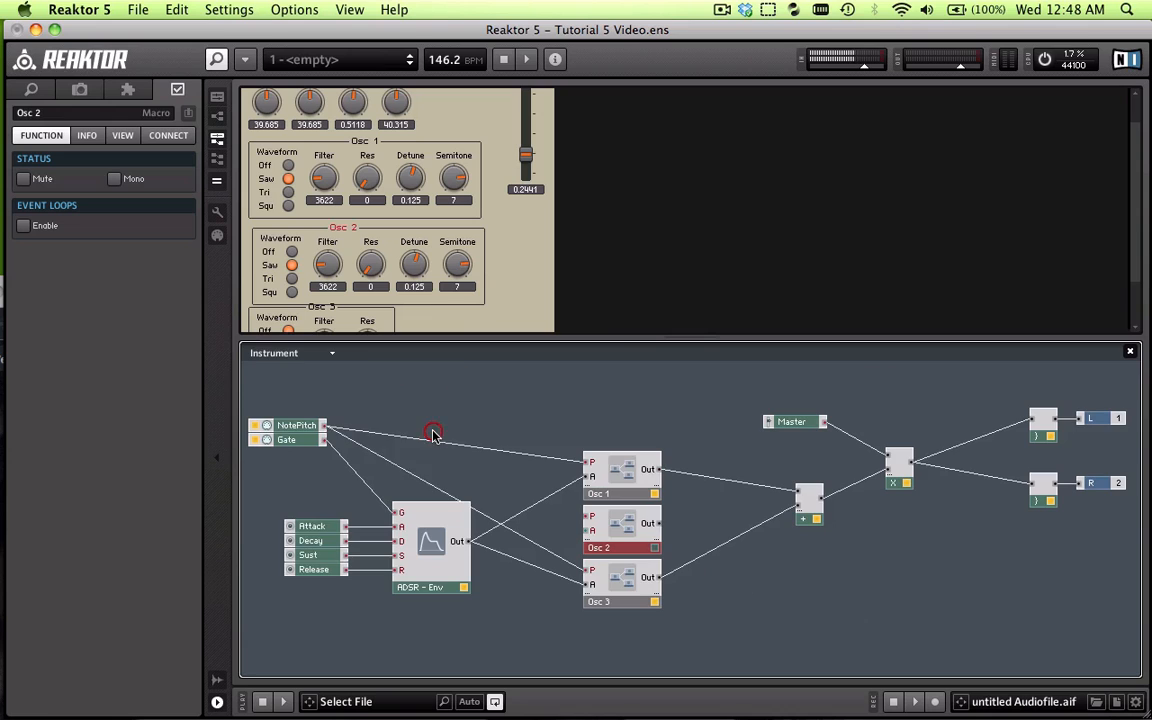
double_click(600, 575)
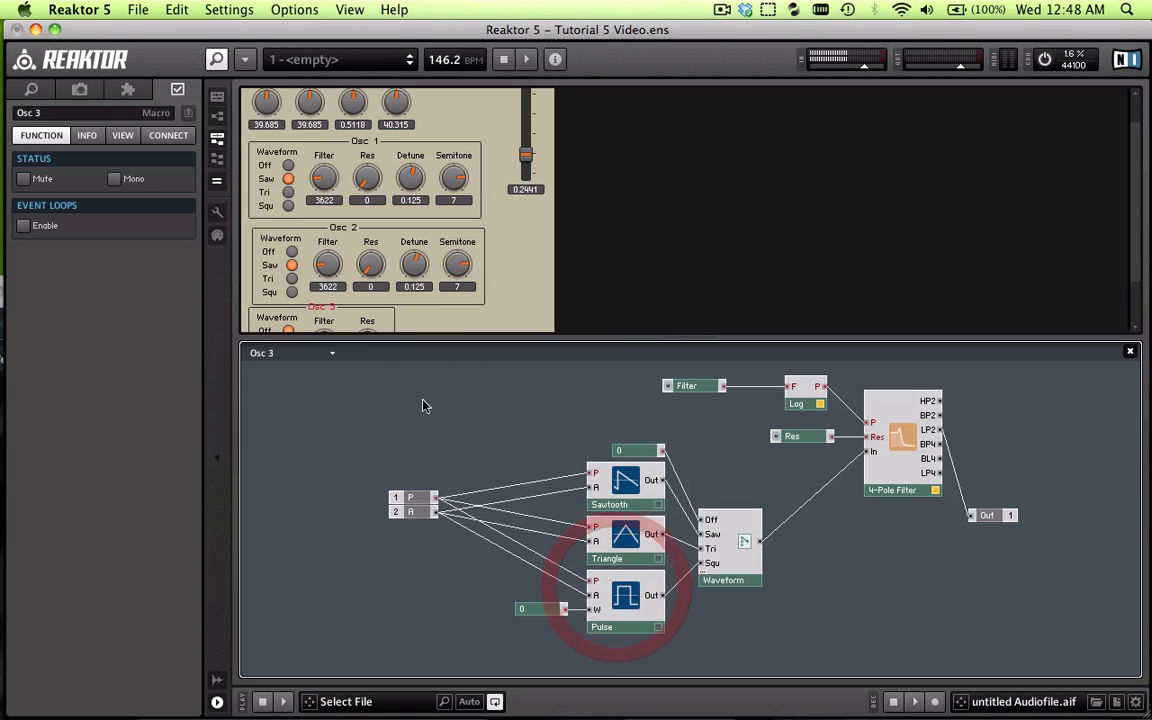
left_click_drag(368, 366, 1058, 654)
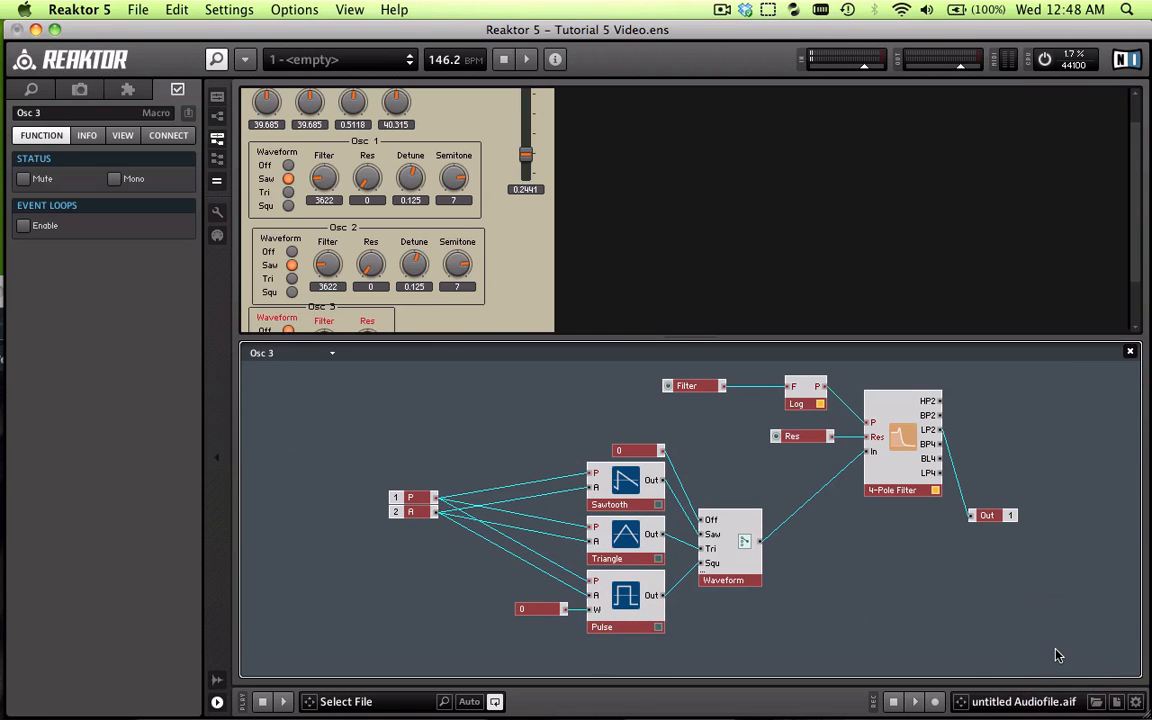
key("BackSpace")
key("super+v")
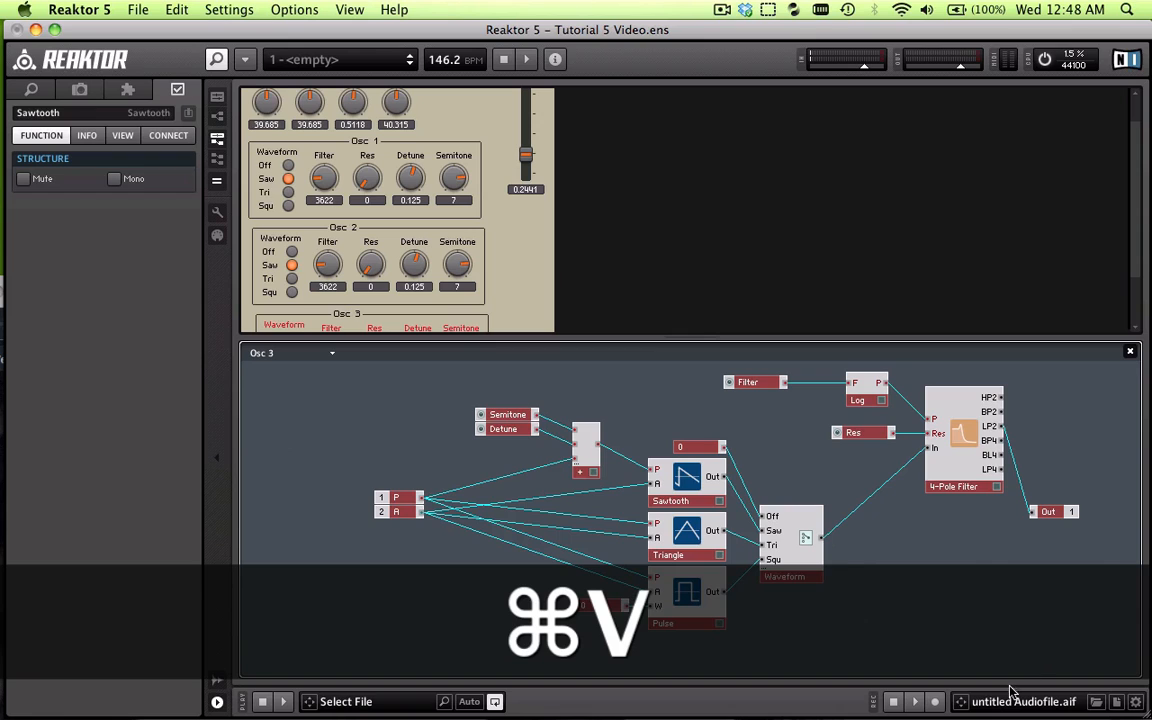
left_click(898, 540)
- In the Instrument structure, connect the ADSR-Env output to the A inputs of Osc 2 and Osc 3
double_click(600, 413)
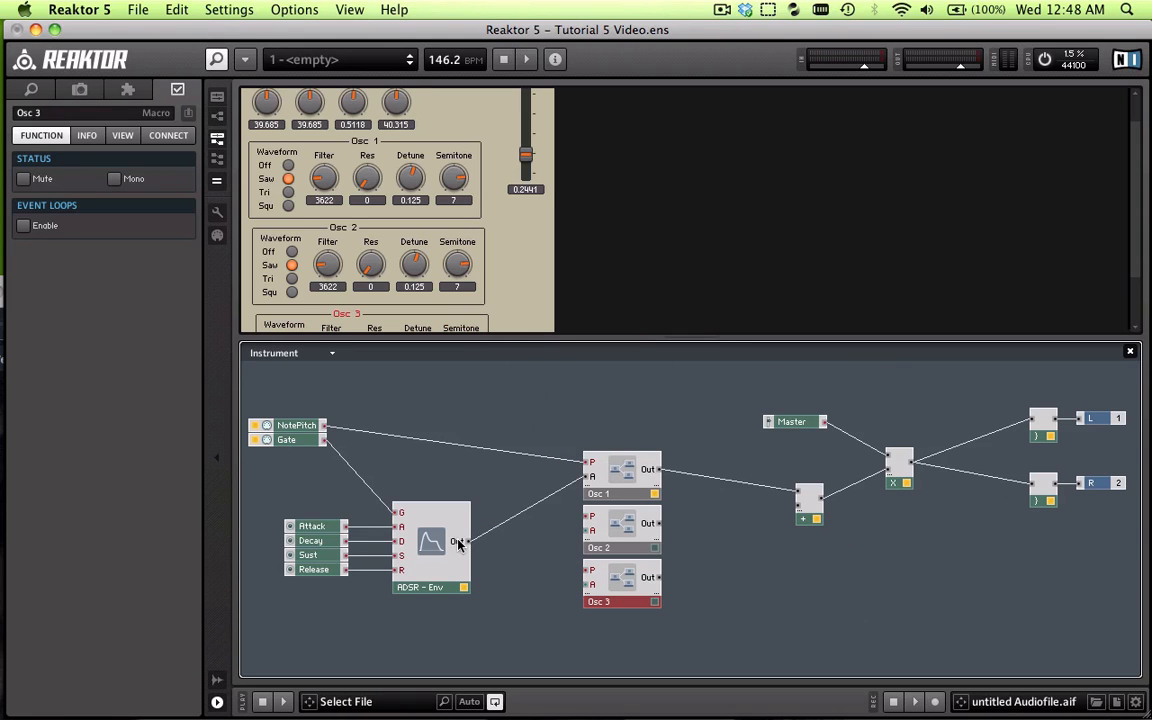
left_click_drag(468, 542, 537, 525)
left_click_drag(469, 543, 586, 530)
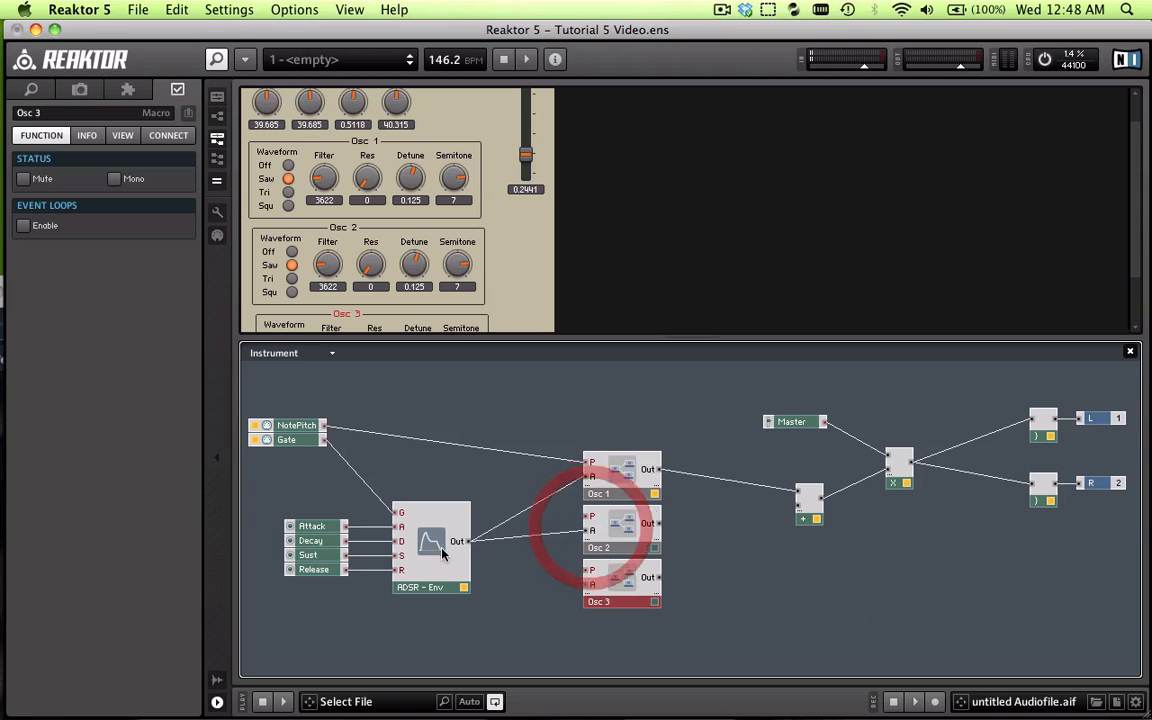
left_click_drag(469, 541, 586, 584)
- Connect NotePitch to the P inputs of Osc 2 and Osc 3, and wire both macros' outputs into the adder
left_click_drag(324, 427, 586, 516)
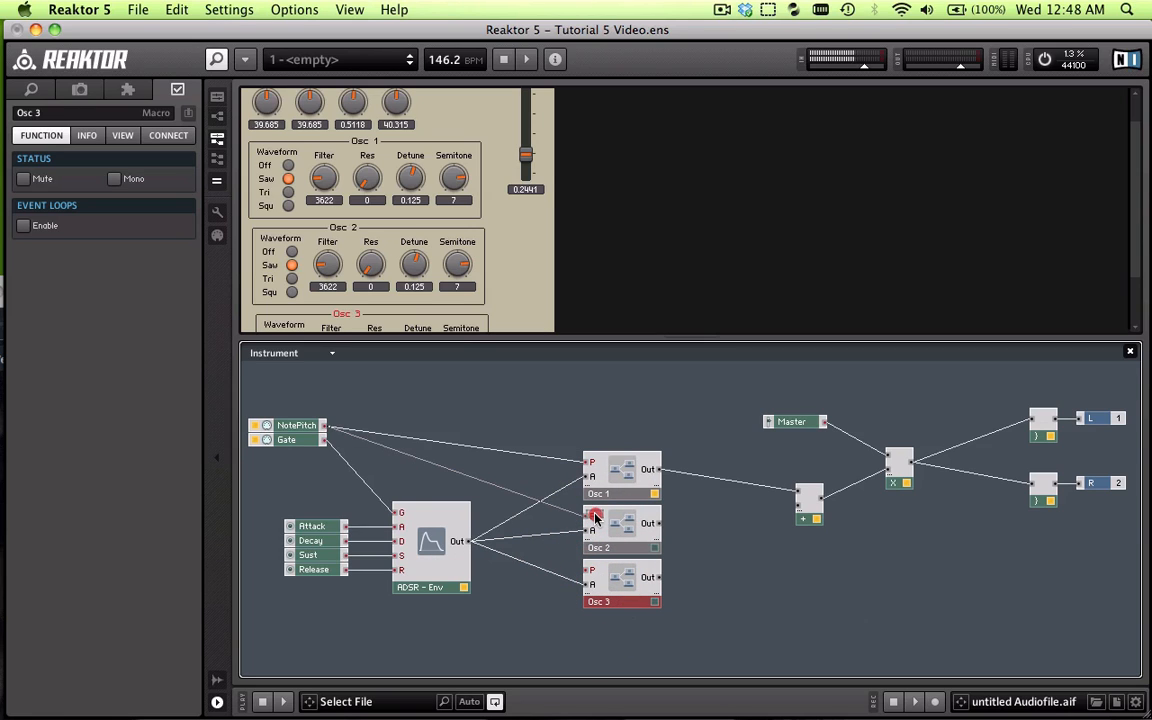
left_click_drag(328, 428, 586, 570)
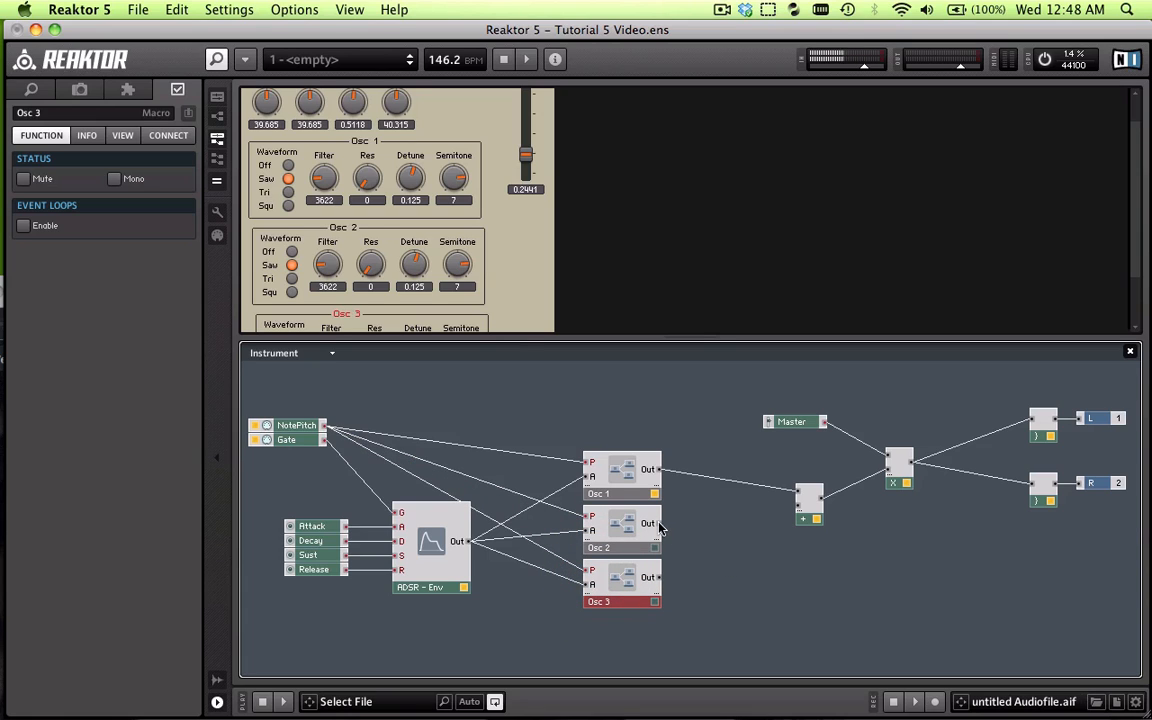
left_click_drag(660, 528, 802, 505)
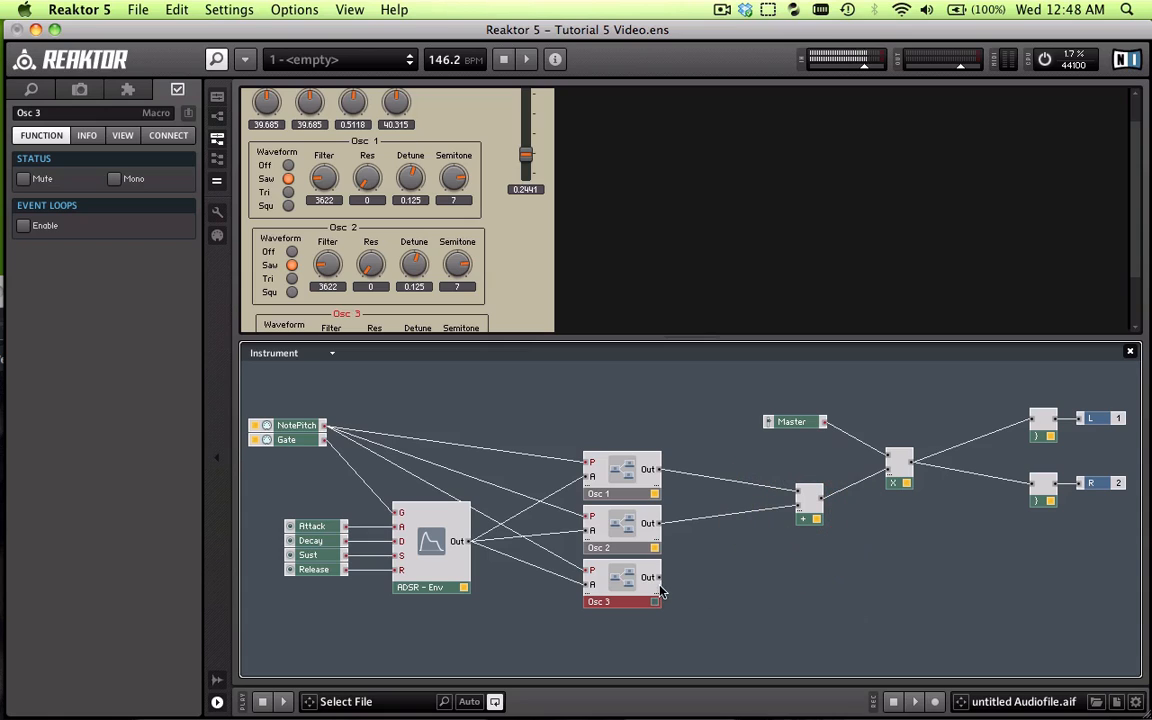
left_click_drag(660, 582, 804, 524)
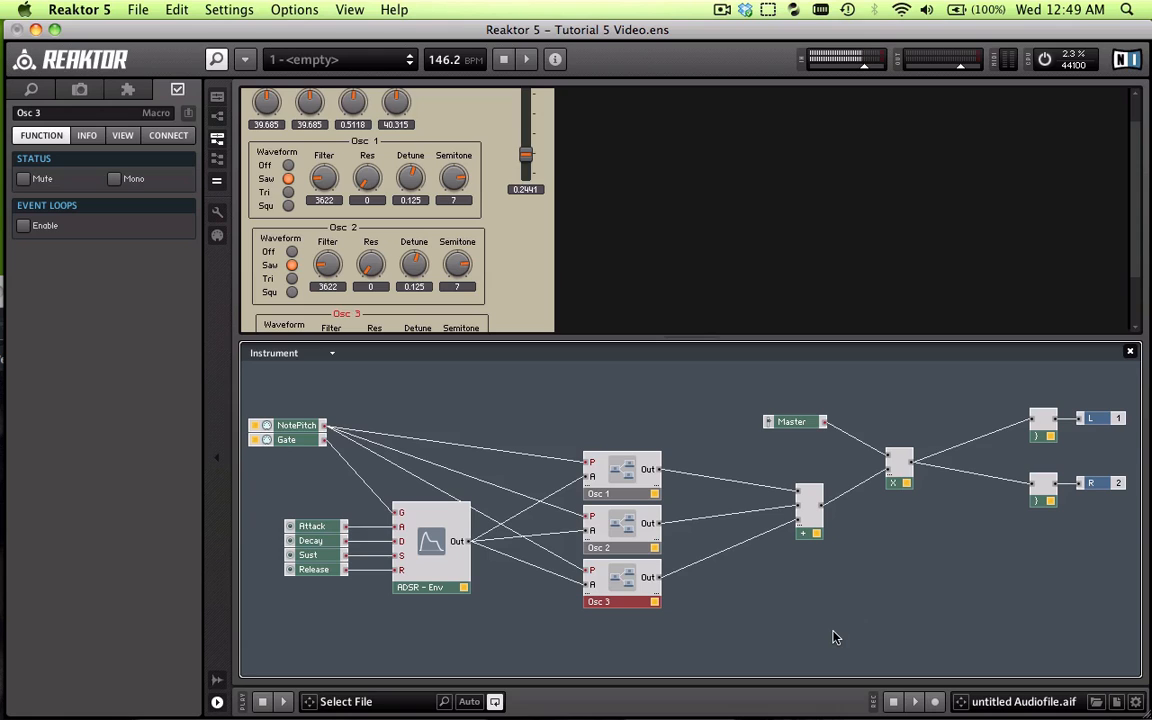
- Switch the Osc 2 and Osc 3 waveforms off and set Osc 2's Detune to 0.016
scroll(540, 270, "down", 3)
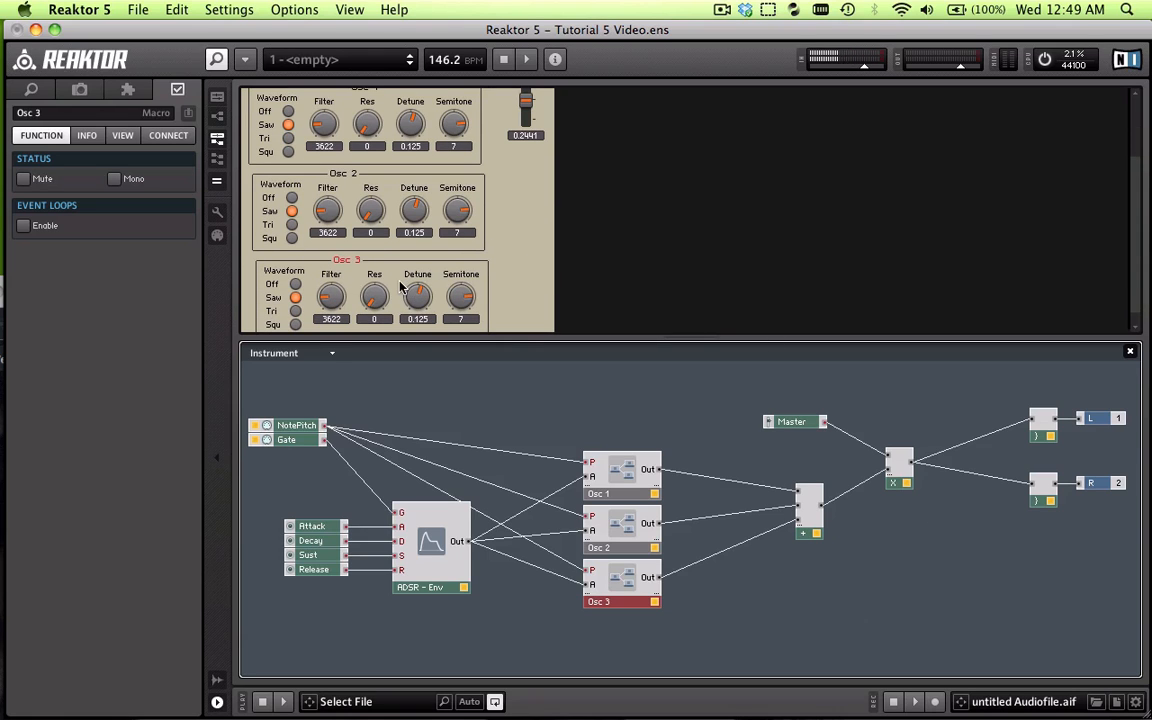
left_click(292, 197)
left_click(295, 284)
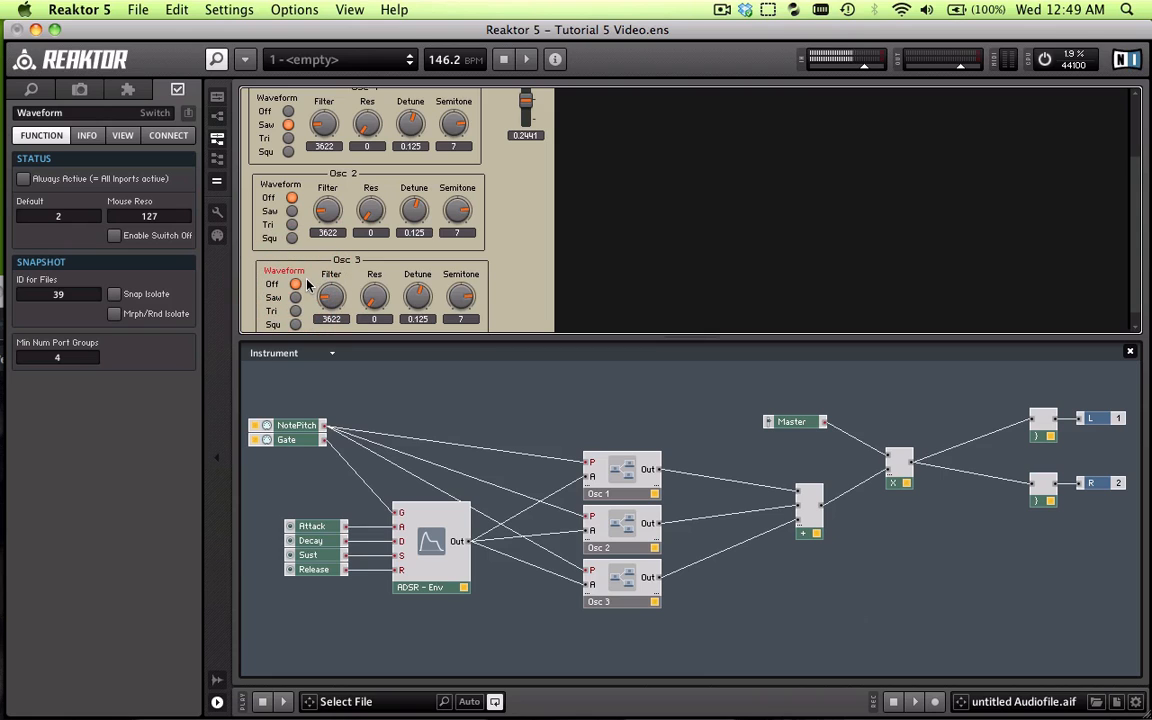
left_click(414, 232)
left_click_drag(414, 232, 414, 222)
- Play a note through Osc 1 alone and adjust its Detune knob, ending at 0.125
scroll(410, 221, "up", 3)
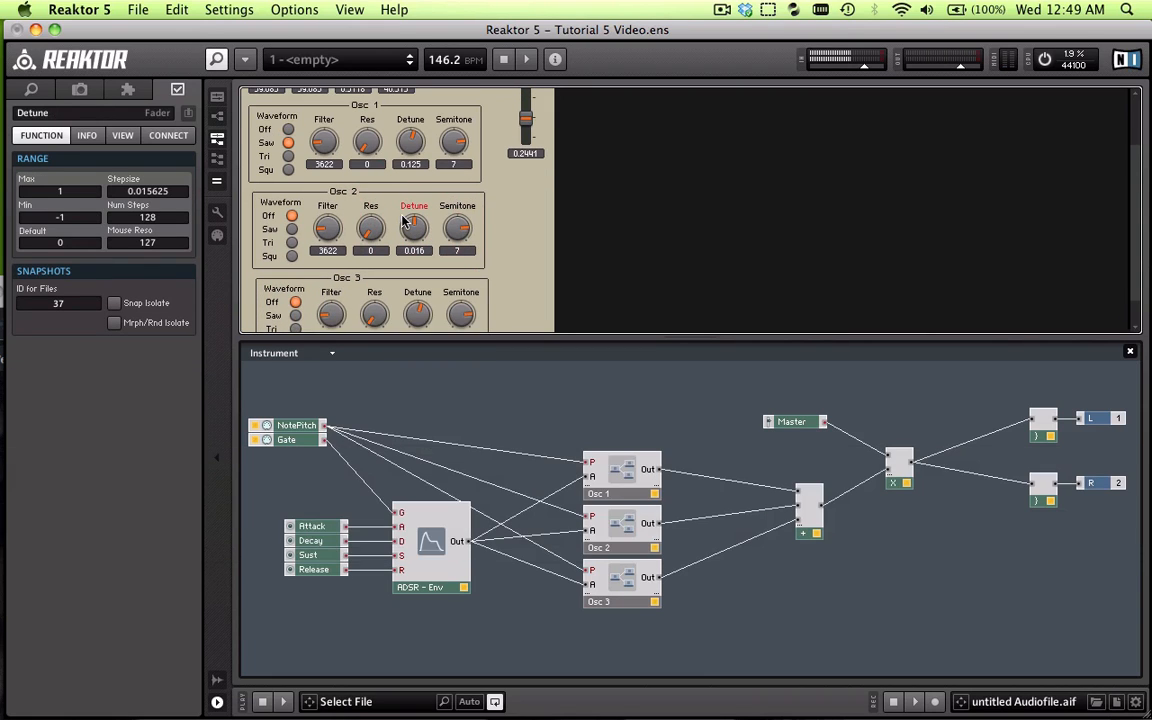
key("z")
left_click_drag(410, 168, 421, 172)
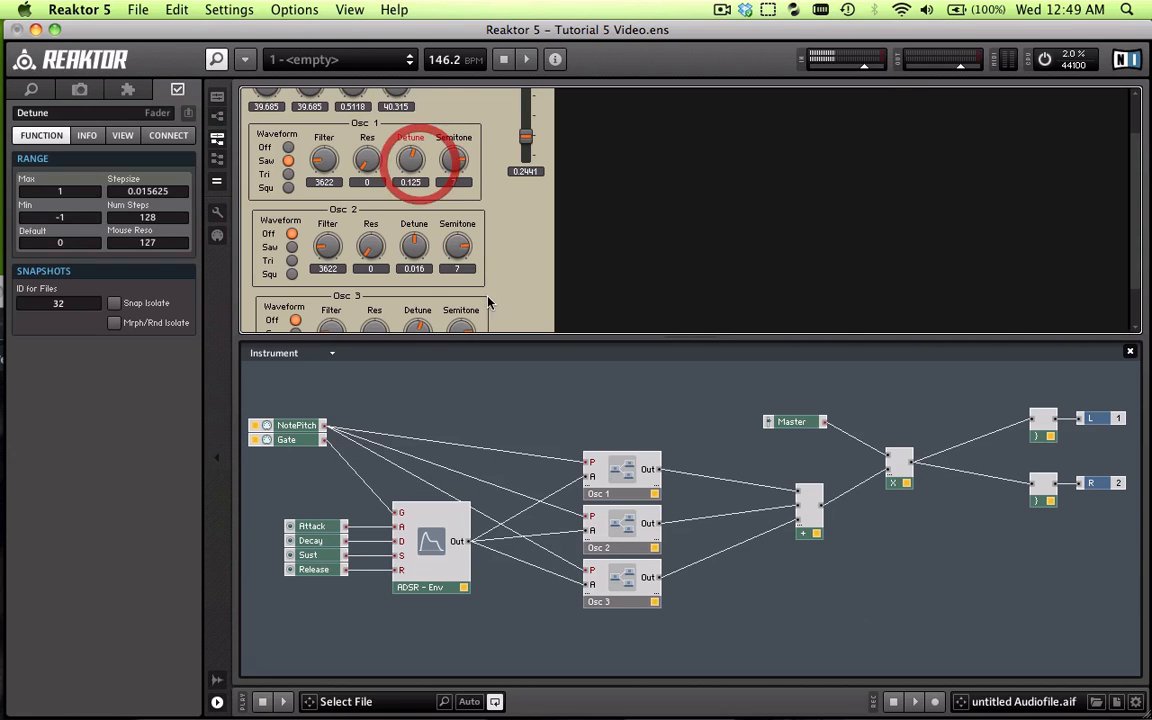
- Audition Osc 2 on its own with the Saw waveform, switching Osc 1 off and setting Osc 2's Detune to 0
left_click(288, 147)
left_click(292, 248)
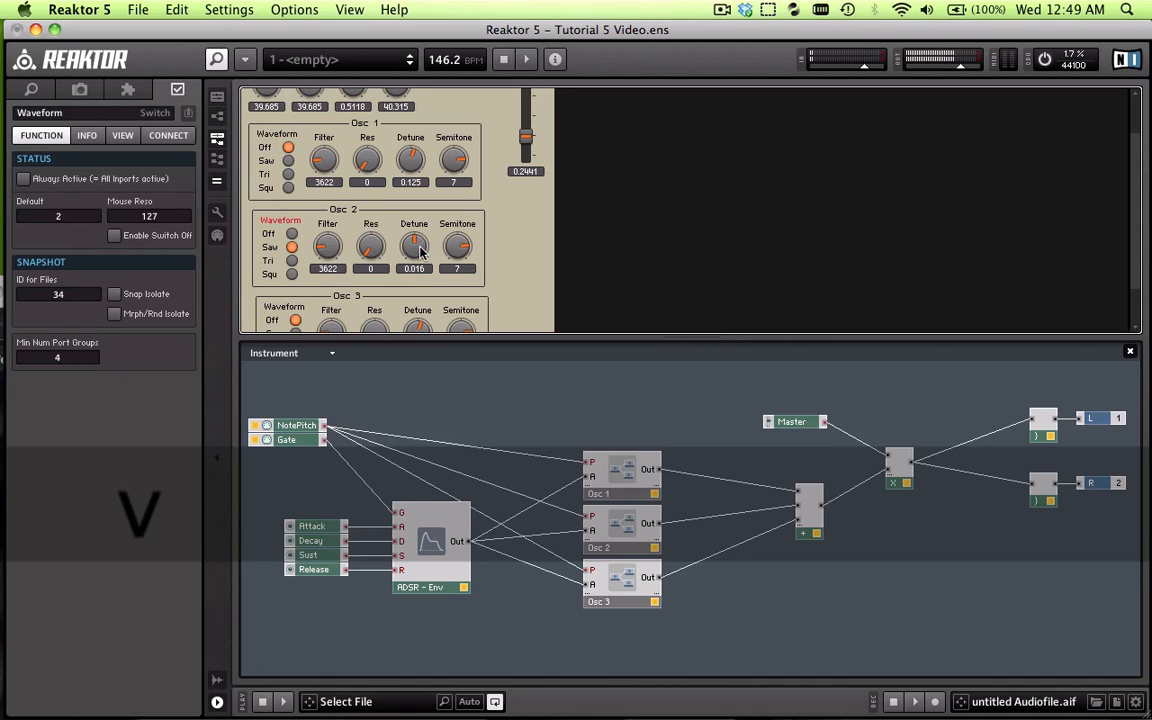
left_click_drag(415, 247, 420, 249)
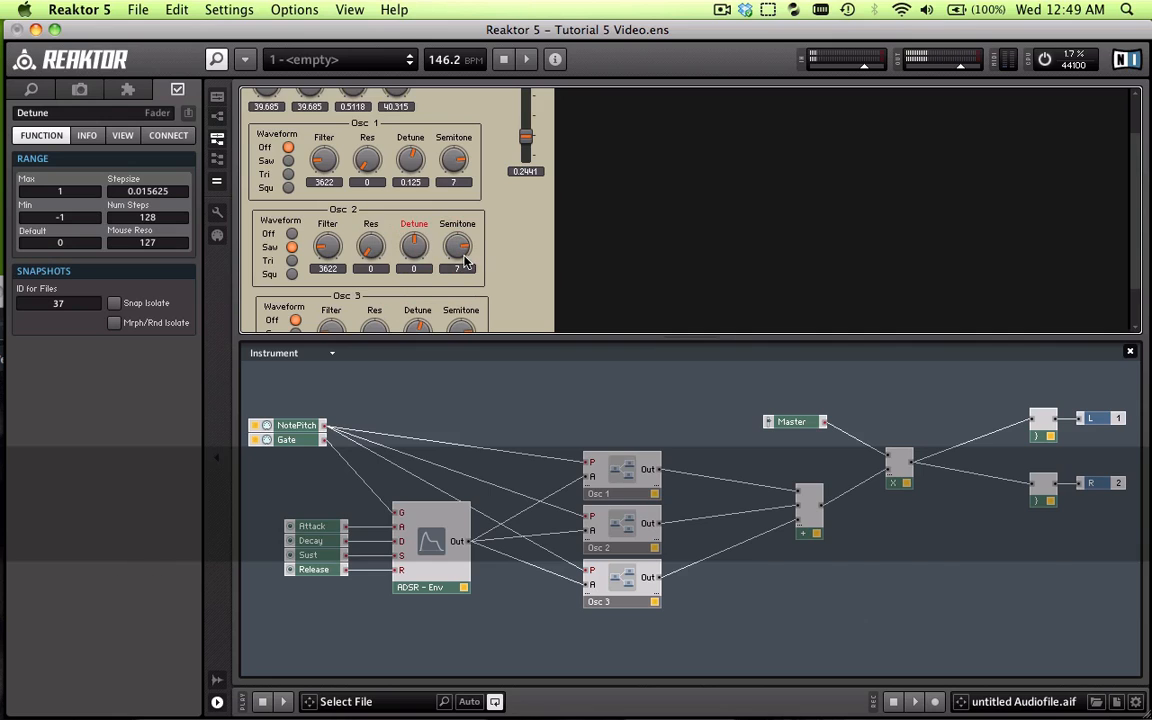
- Audition Osc 3 on its own with the Tri waveform, switching Osc 2 off and setting Osc 3's Detune to 0.031
scroll(465, 257, "down", 3)
left_click(292, 198)
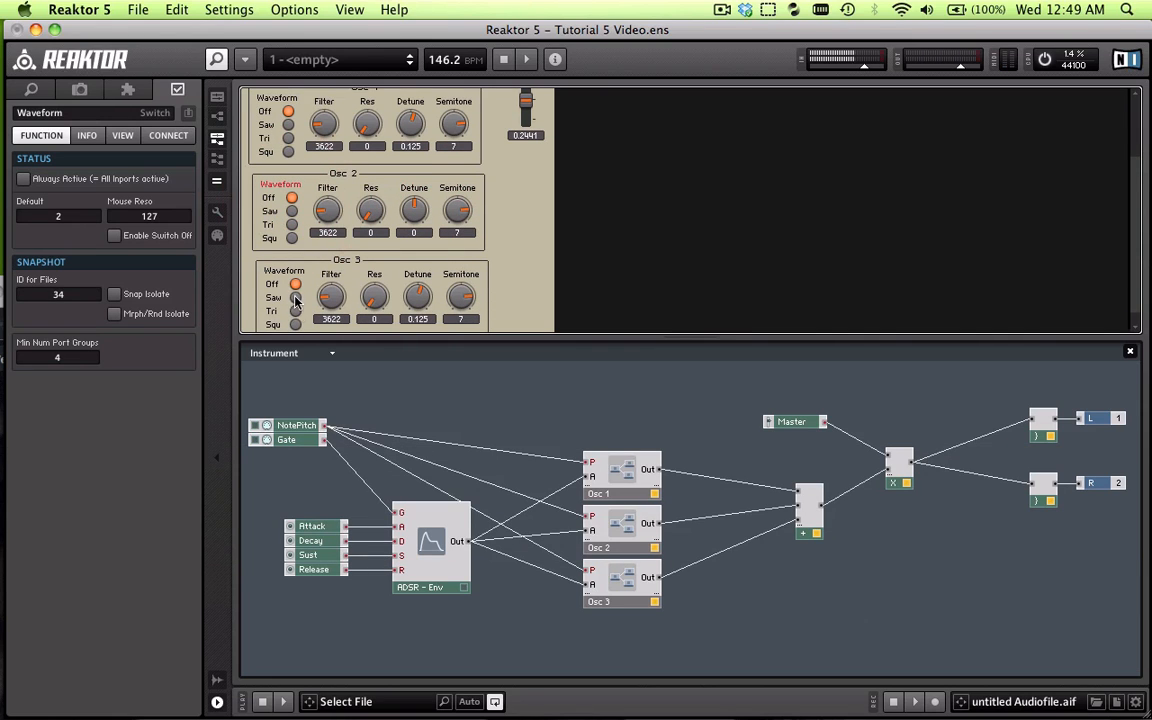
left_click(295, 311)
mouse_move(418, 296)
left_mouse_down()
mouse_move(416, 270)
mouse_move(418, 308)
left_mouse_up()
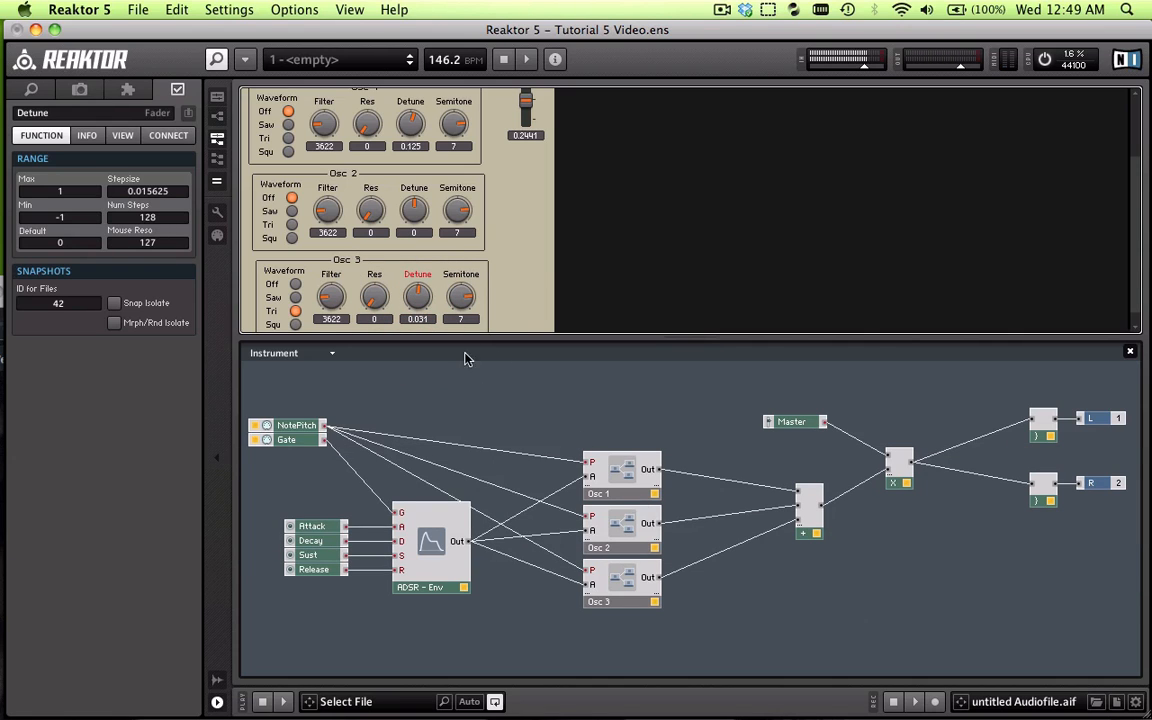
- Open the Osc 3 macro and examine how the pitch adder is wired to its Sawtooth, Triangle and Pulse oscillators
left_click(624, 588)
double_click(622, 590)
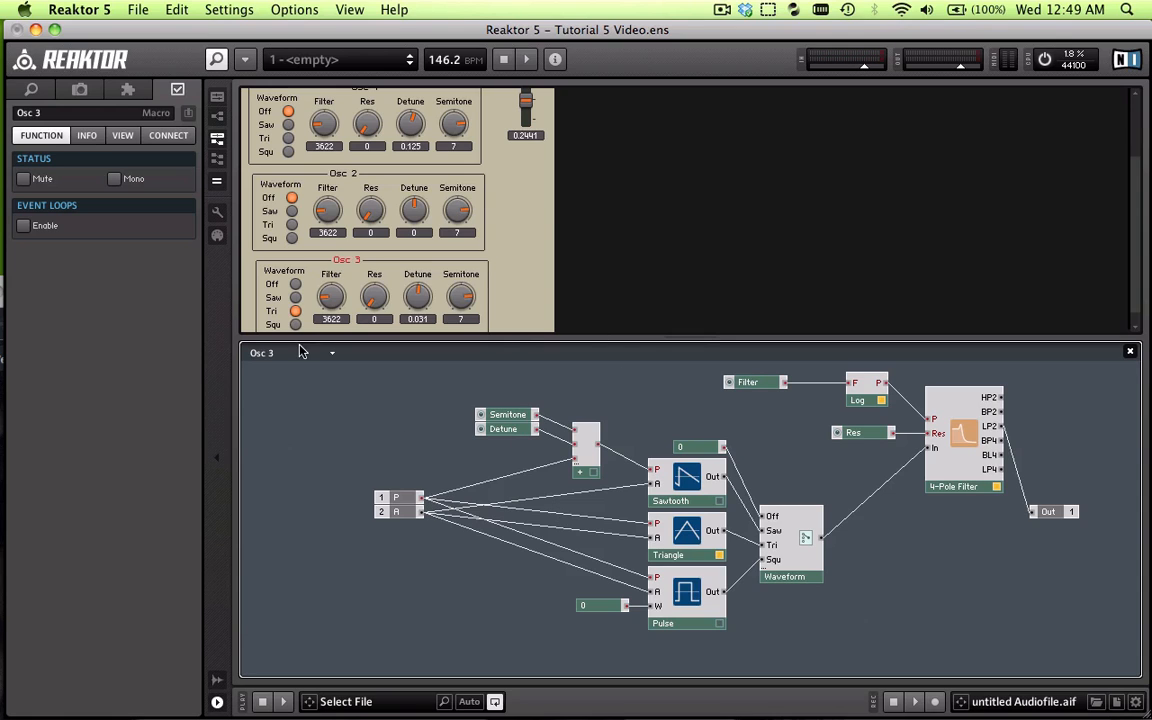
left_click(507, 198)
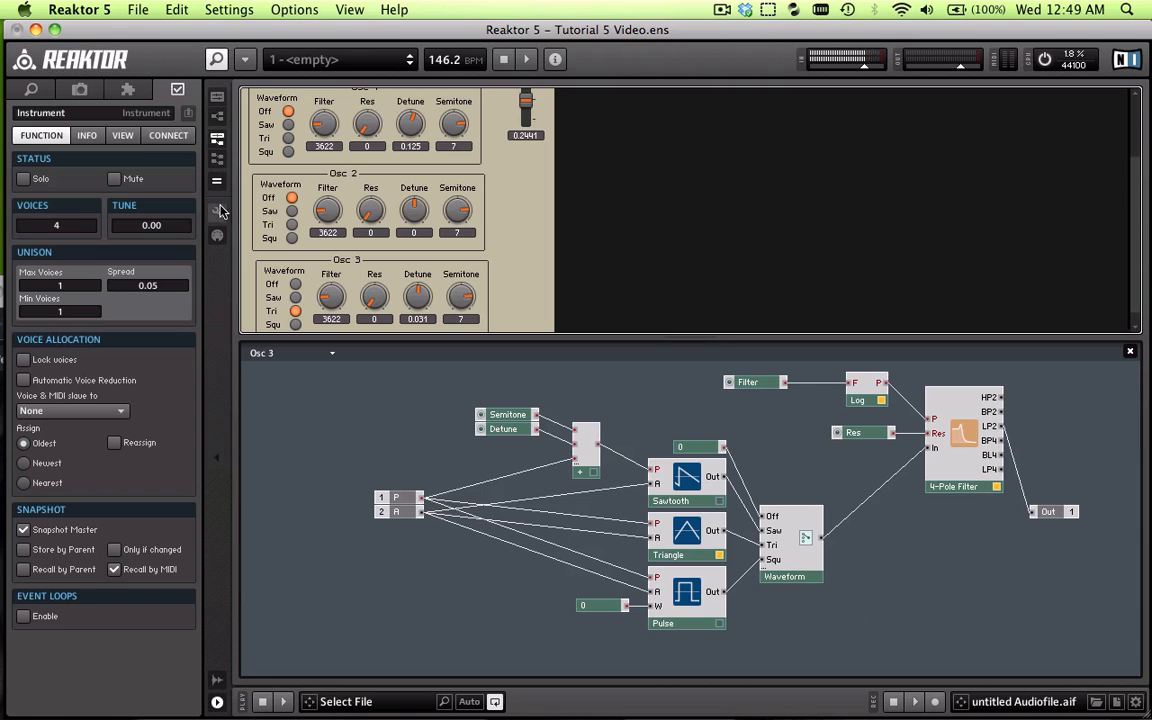
scroll(500, 277, "up", 4)
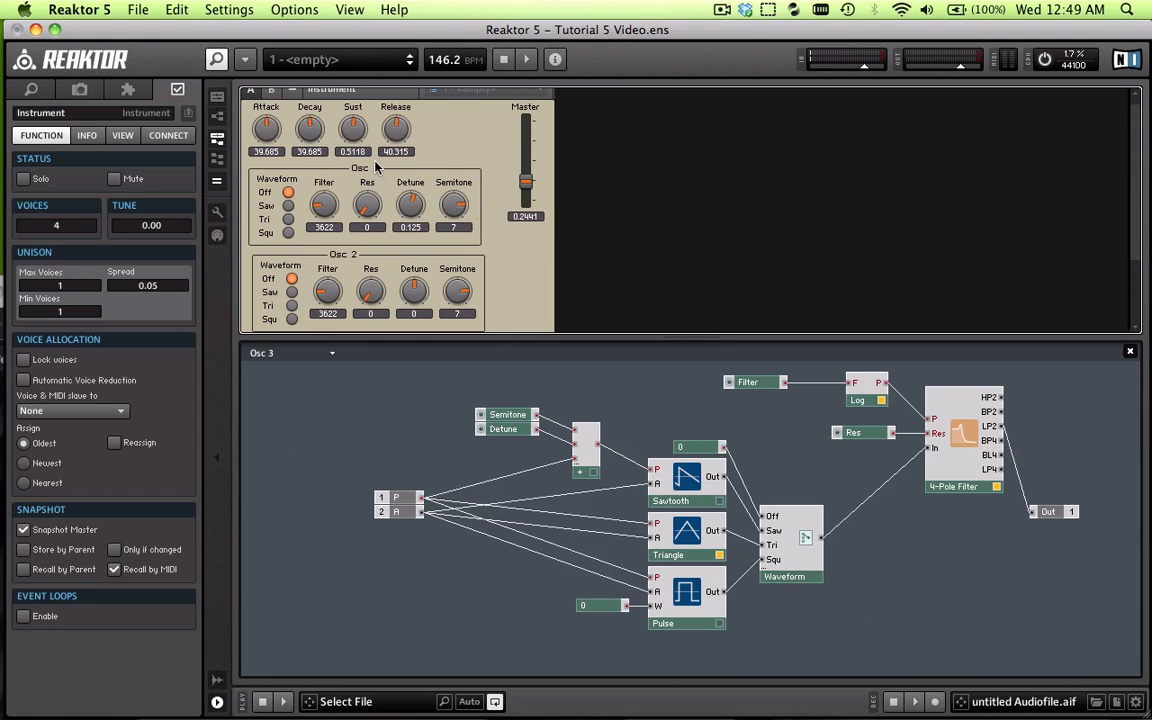
- Open the Osc 1 macro and move the Semitone, Detune and adder modules together, slightly farther from the Sawtooth oscillator
double_click(406, 406)
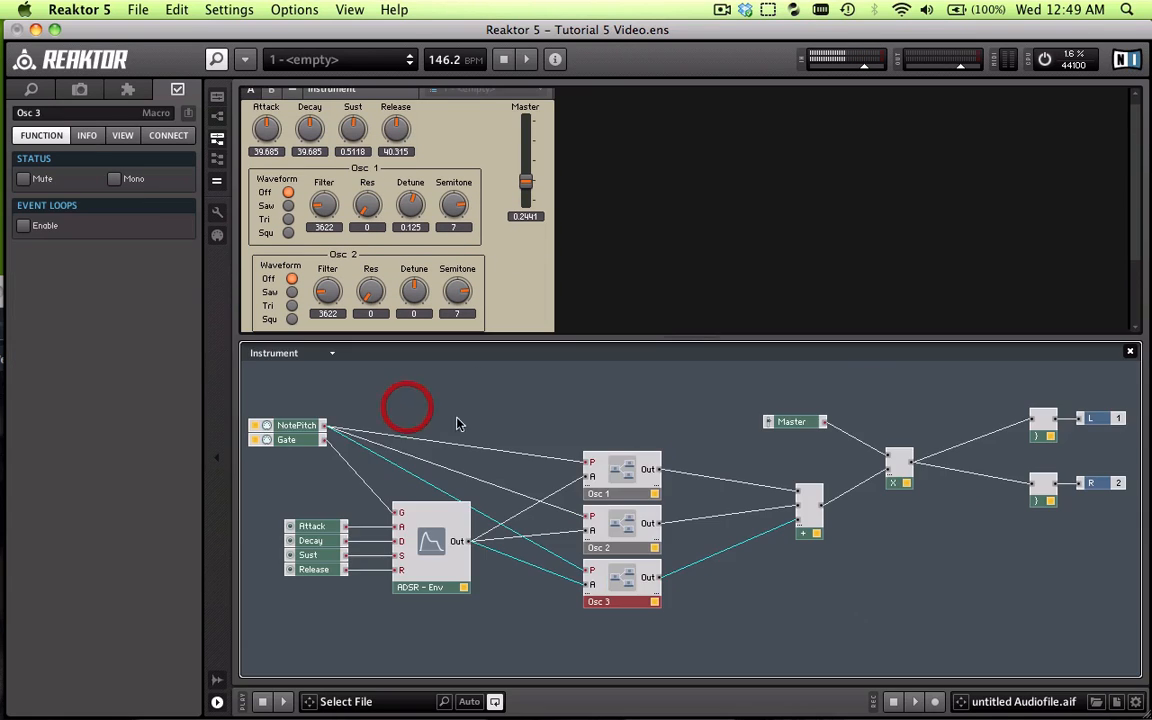
double_click(617, 470)
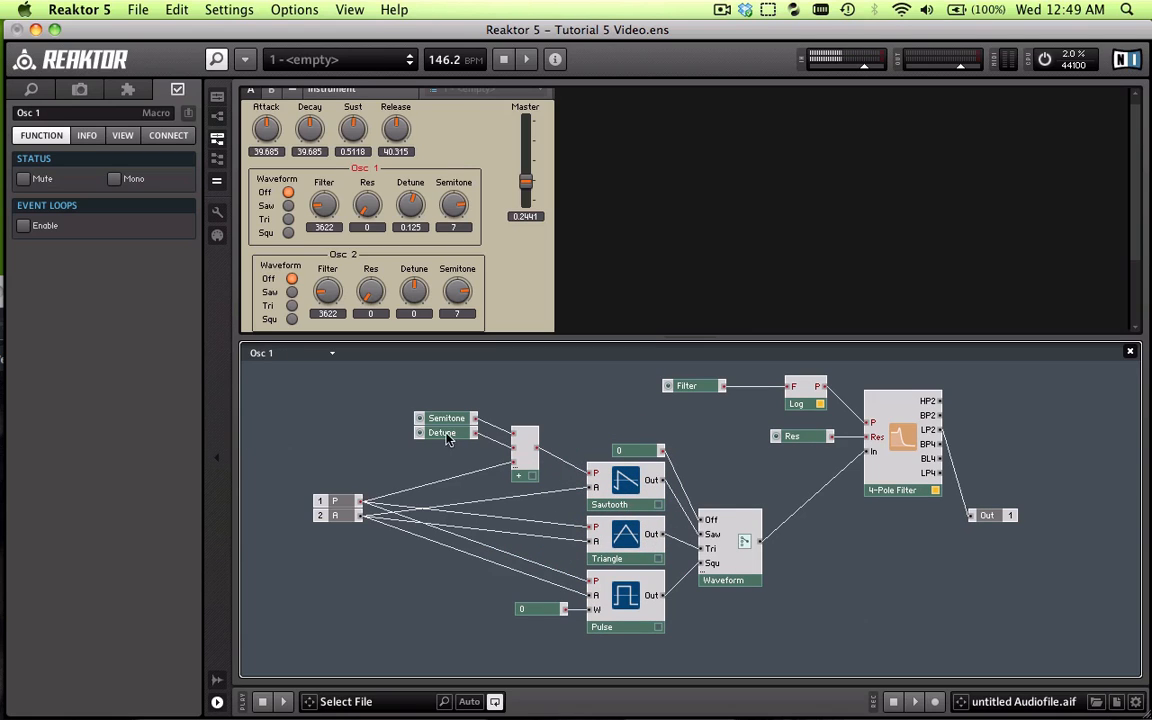
left_click_drag(355, 366, 505, 481)
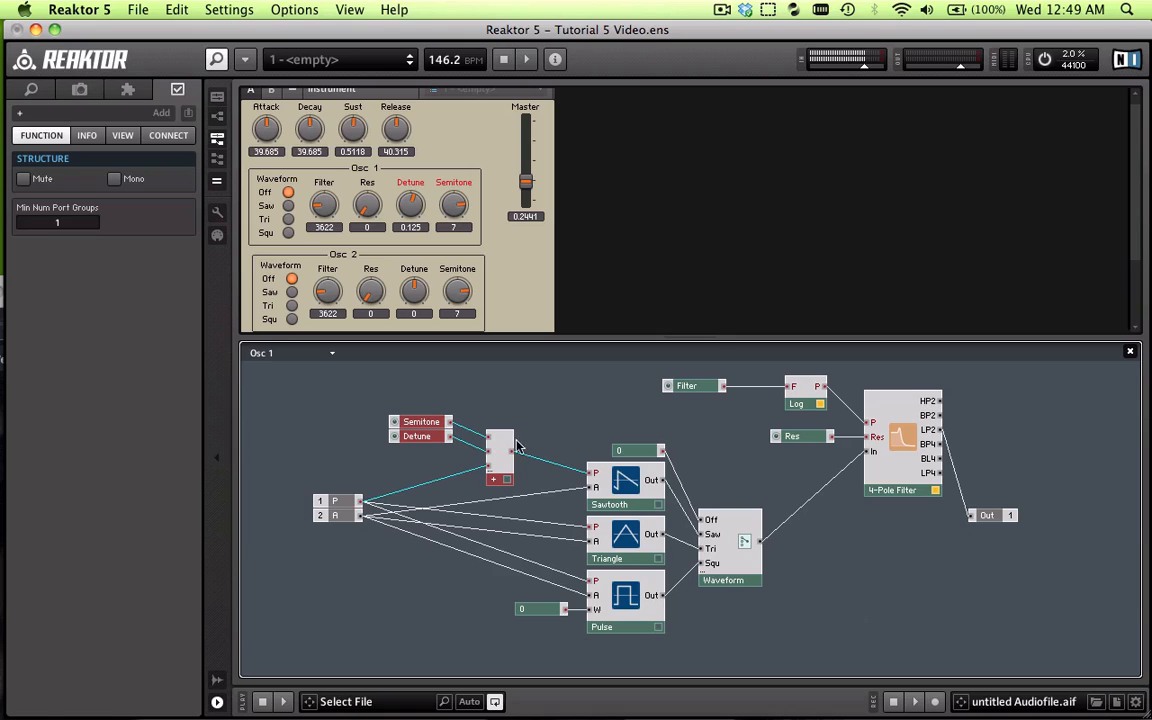
left_click(516, 451)
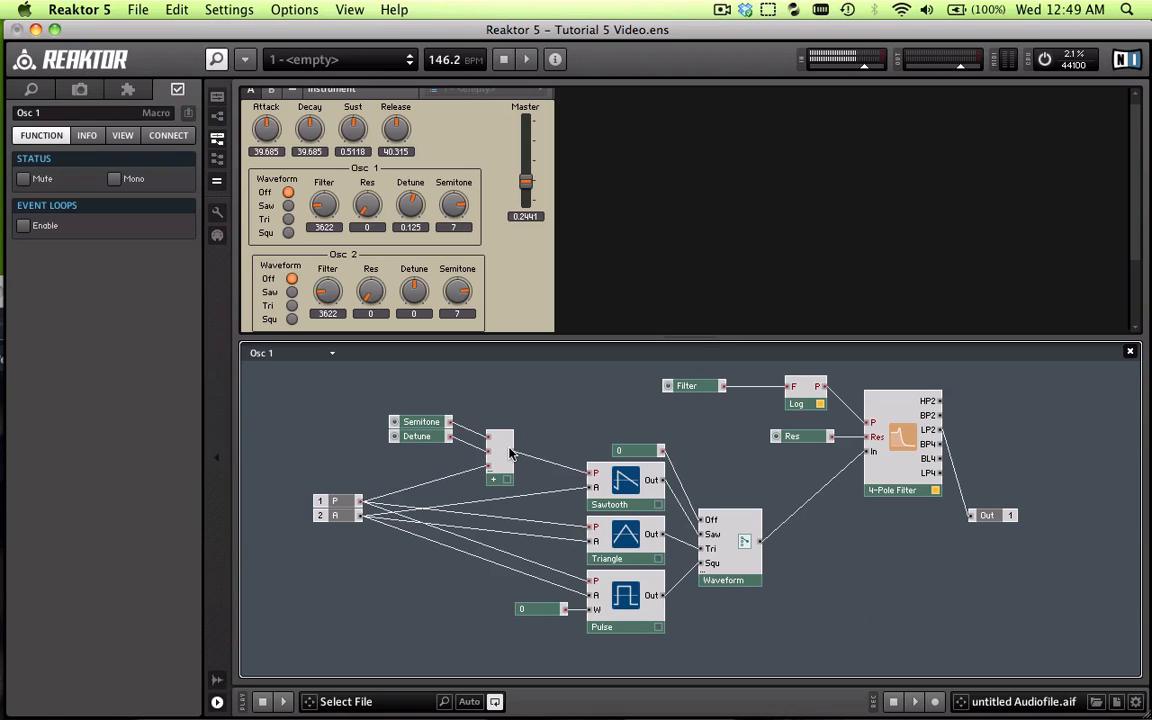
- Wire the adder's output in the Osc 1 macro to the P inputs of the Triangle and Pulse oscillators
left_click_drag(513, 453, 591, 527)
left_click_drag(503, 452, 589, 581)
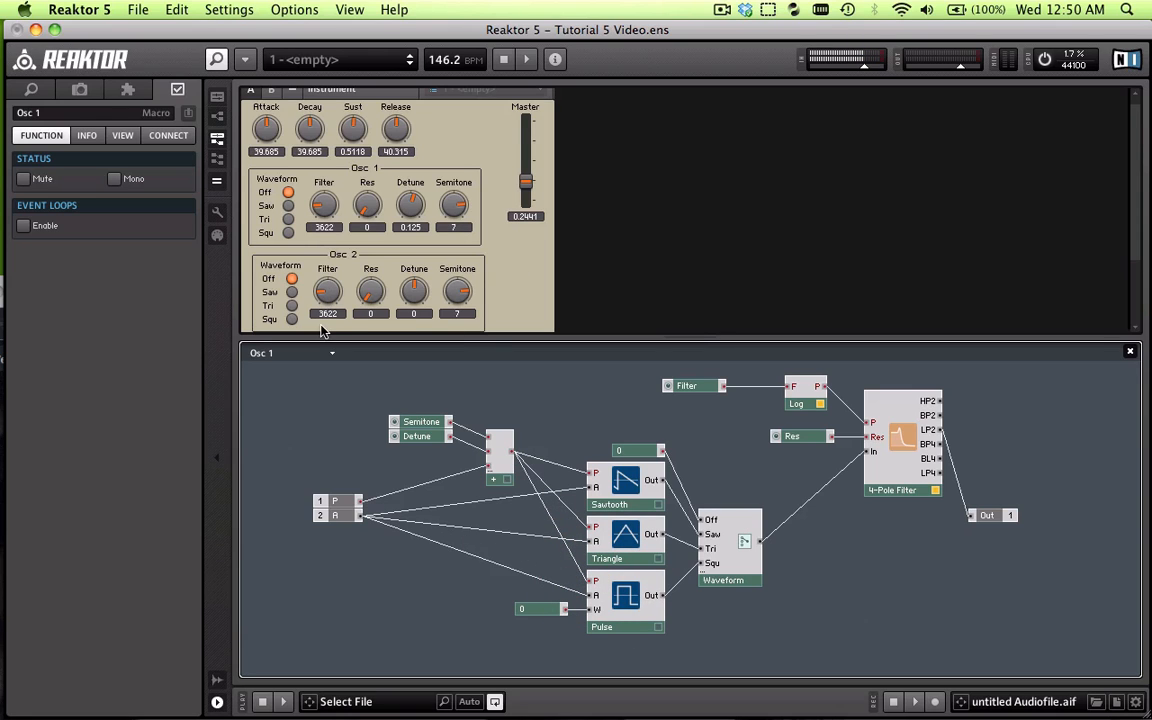
- Switch Osc 3 off and audition Osc 1 with the Saw waveform, its Detune and Semitone both set to 0
scroll(295, 305, "down", 3)
left_click(297, 305)
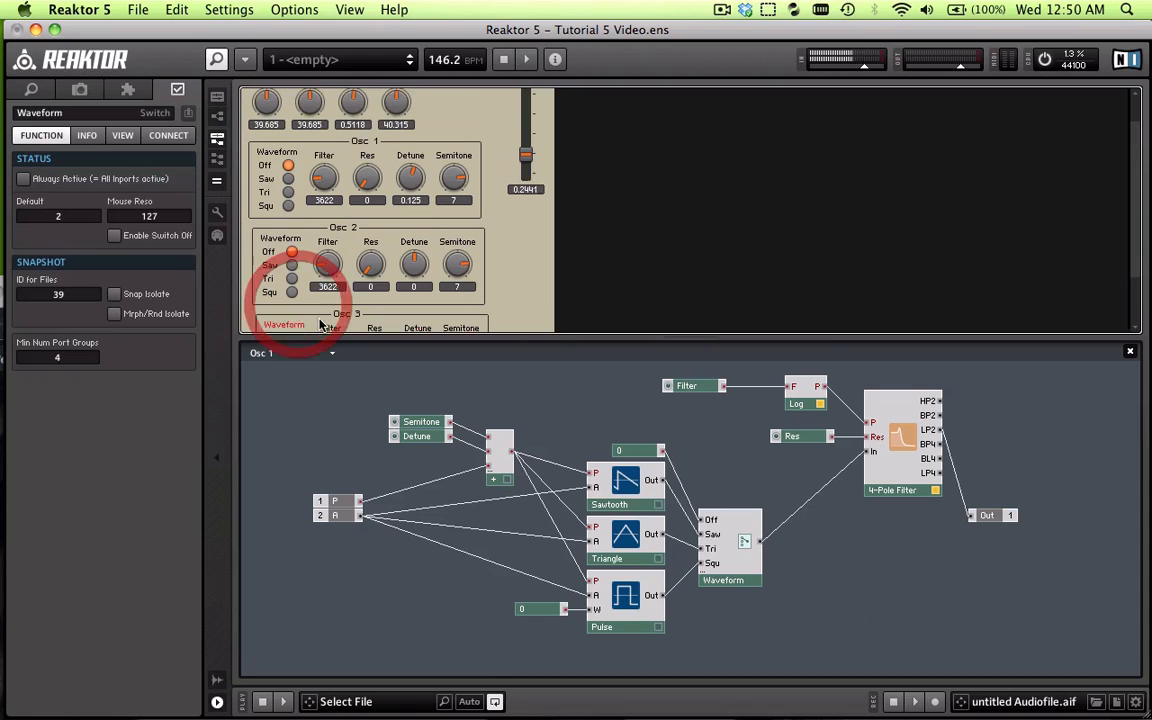
scroll(315, 318, "up", 3)
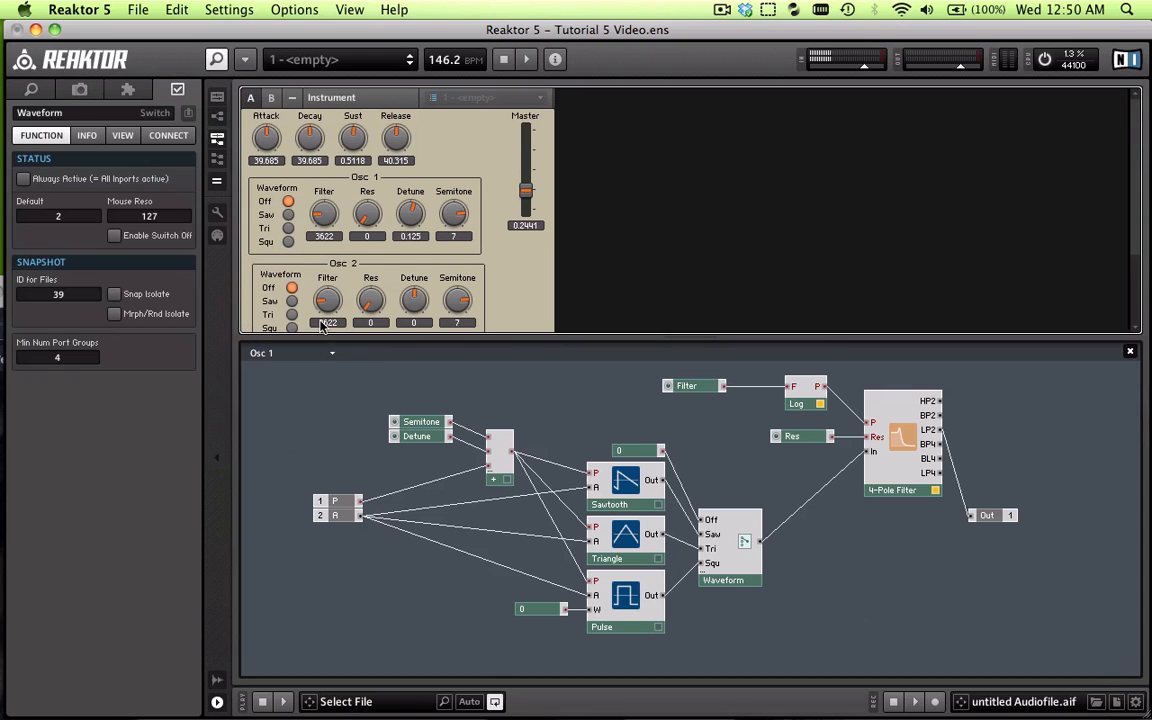
left_click(289, 216)
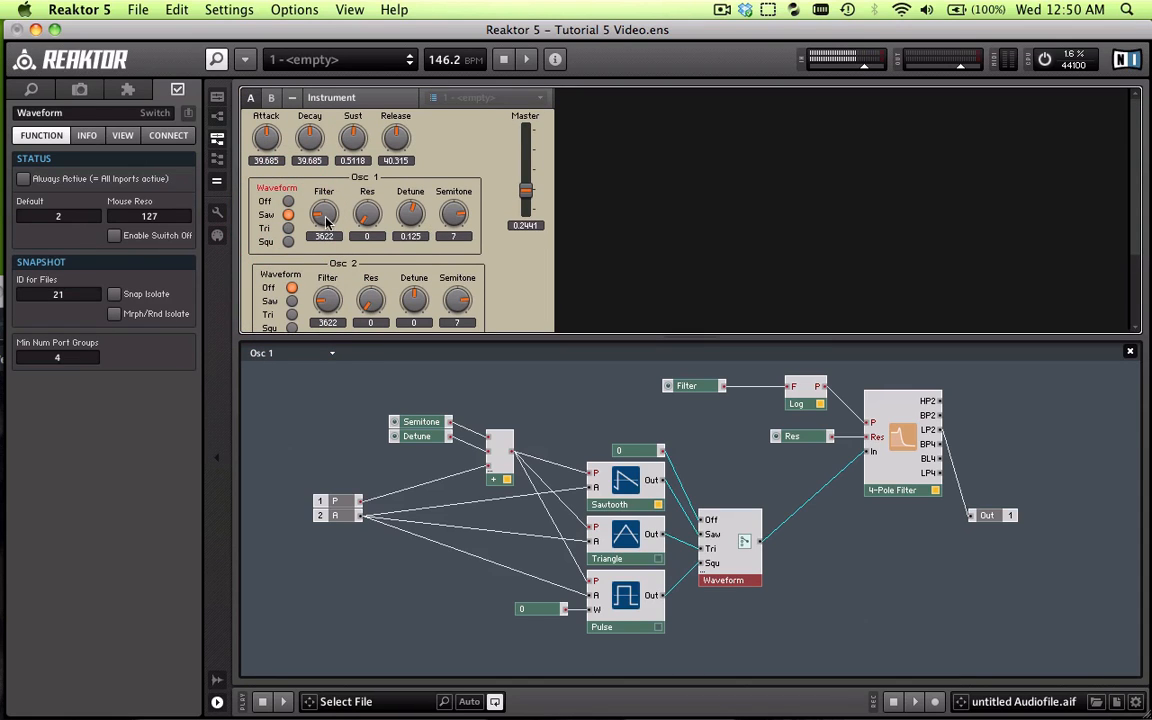
left_click_drag(412, 215, 460, 243)
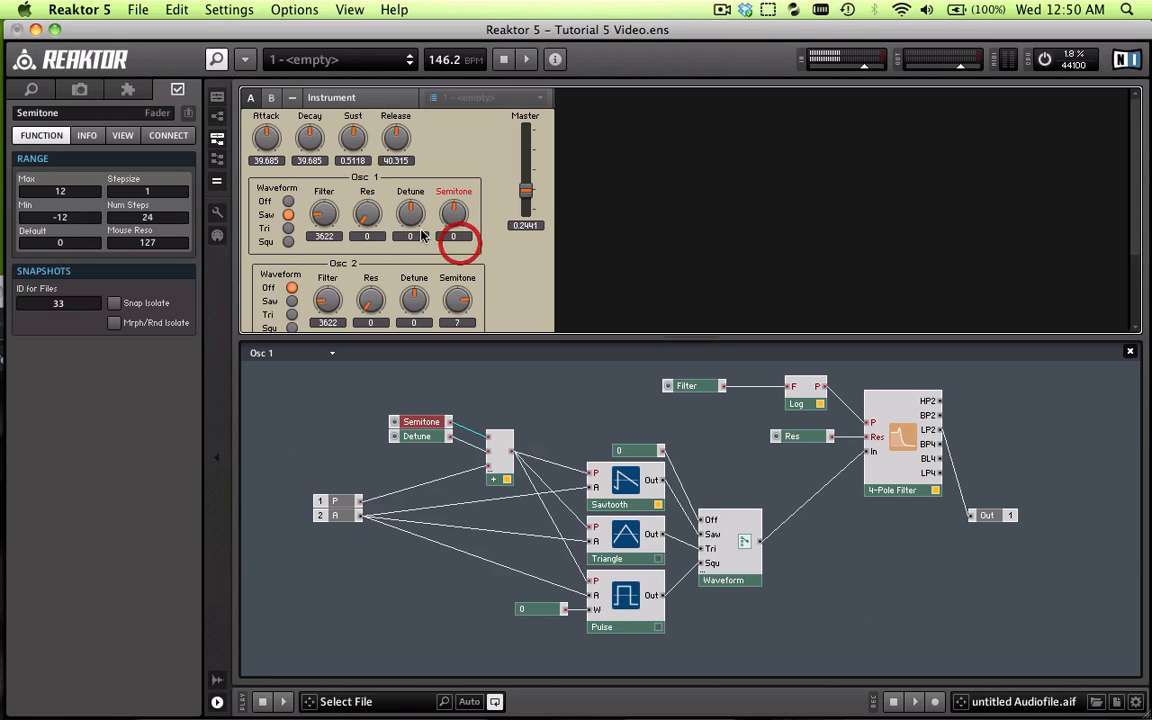
key("z")
- Set Osc 1's Detune to -0.453 and audition its Tri and Squ waveforms
left_click_drag(416, 223, 436, 299)
left_click(288, 231)
key("z")
left_click(288, 241)
key("z")
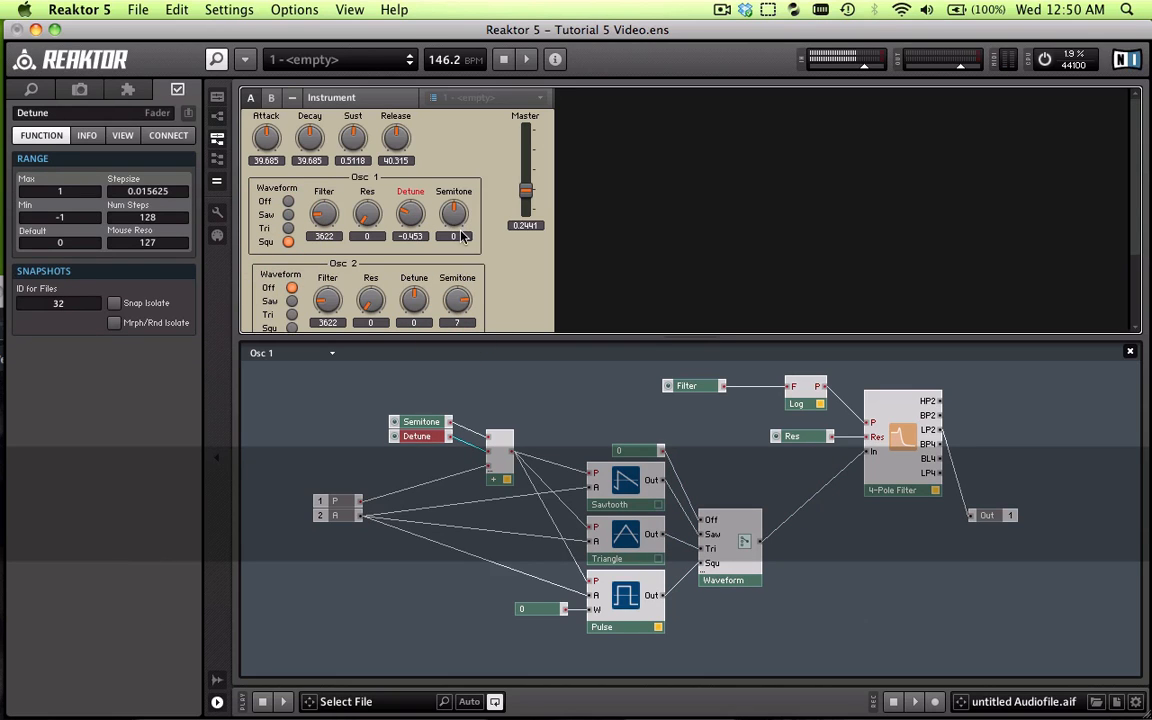
key("z")
- Play notes with Osc 1's Semitone raised to 6, and reset the Semitone to 0
mouse_move(455, 212)
left_mouse_down()
mouse_move(456, 175)
mouse_move(459, 207)
mouse_move(459, 193)
left_mouse_up()
key("v")
key("b")
key("n")
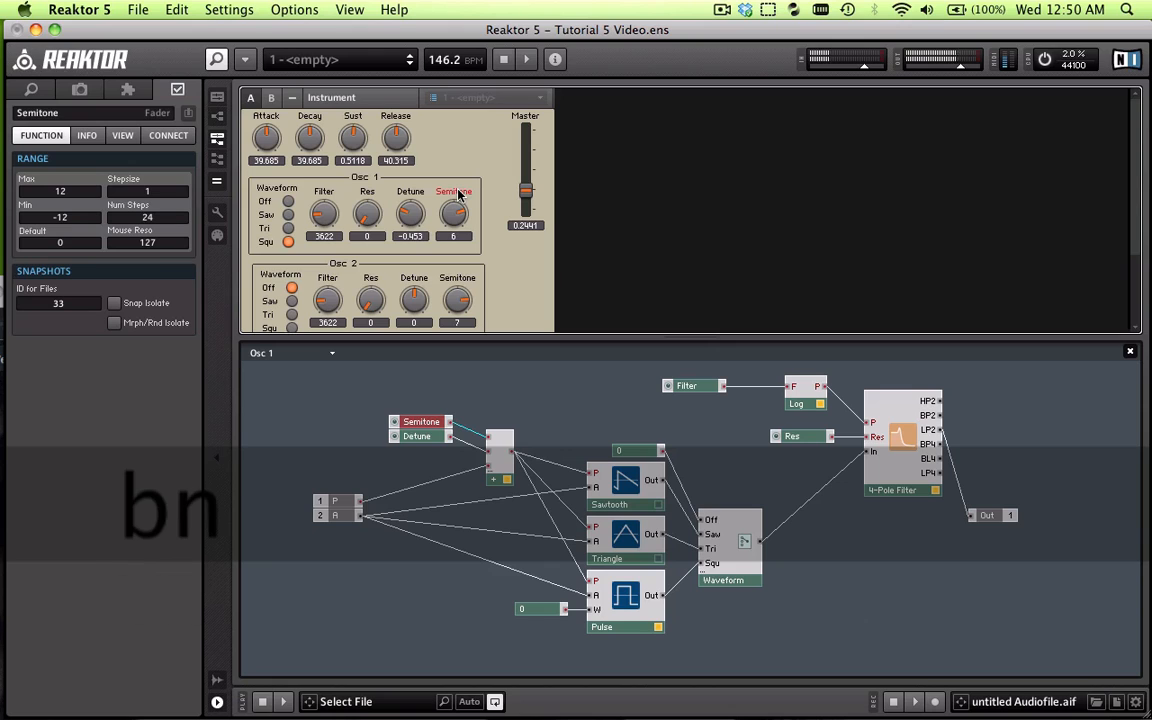
key("m")
left_click(454, 237)
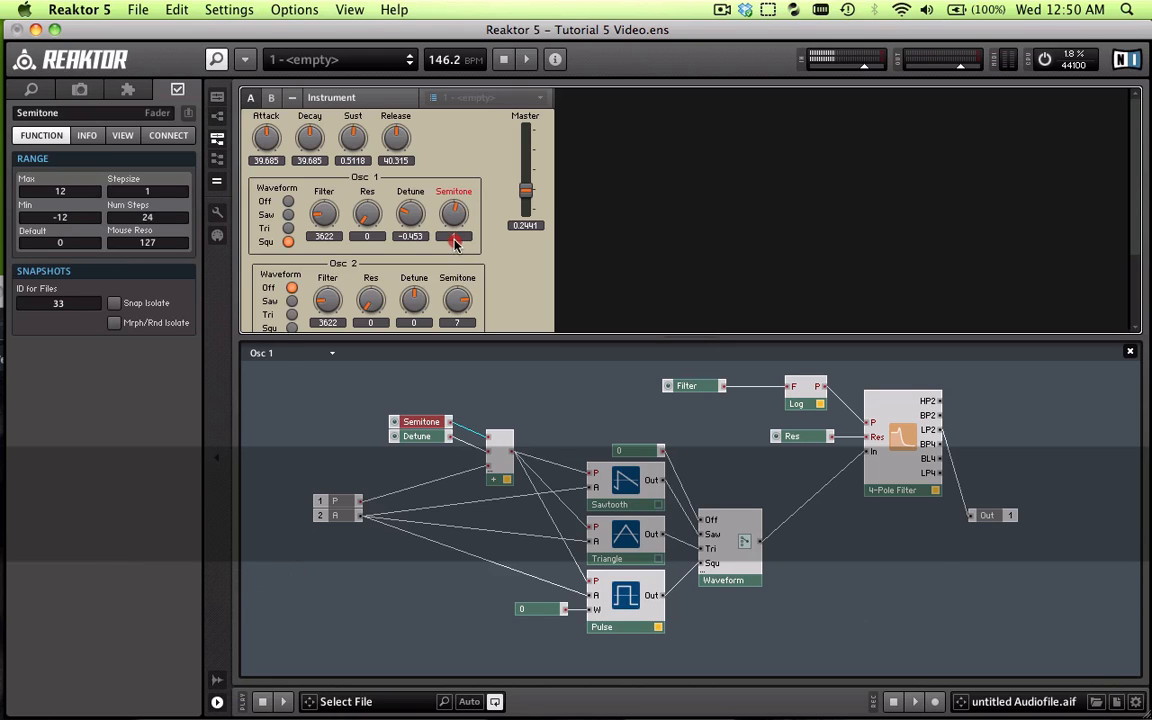
type("0")
key("Return")
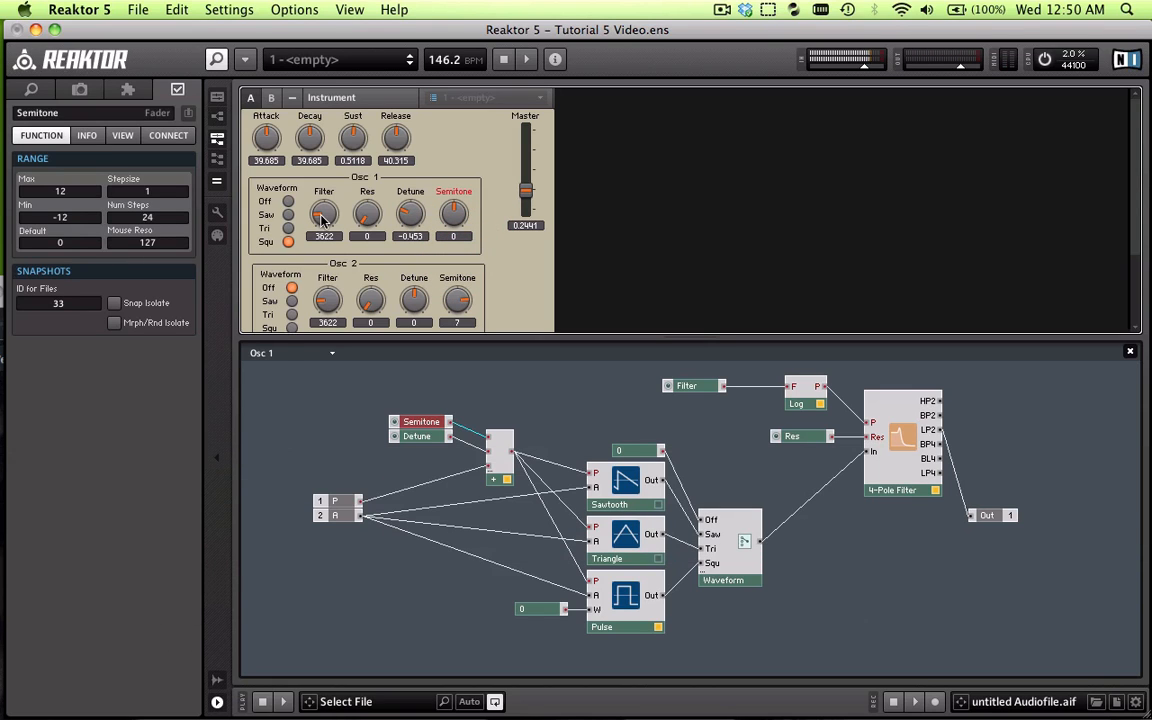
- Move the Semitone and Detune modules together closer to the adder in the Osc 1 macro
scroll(300, 225, "down", 5)
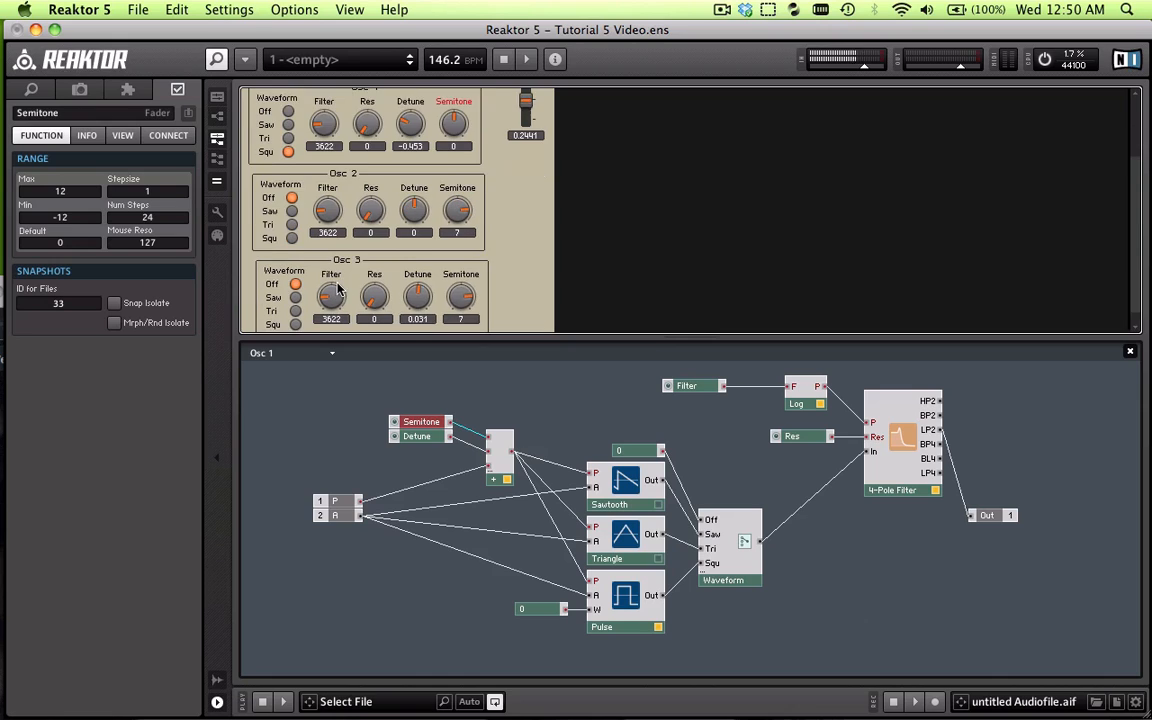
scroll(338, 288, "up", 3)
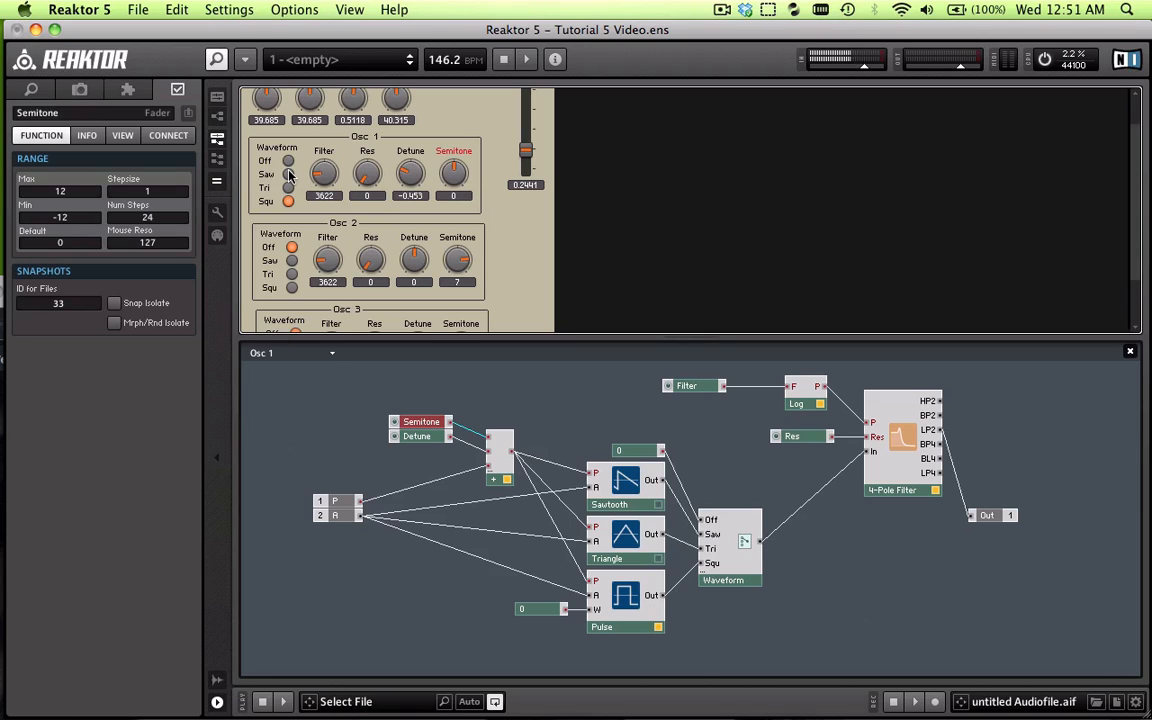
left_click_drag(373, 398, 433, 455)
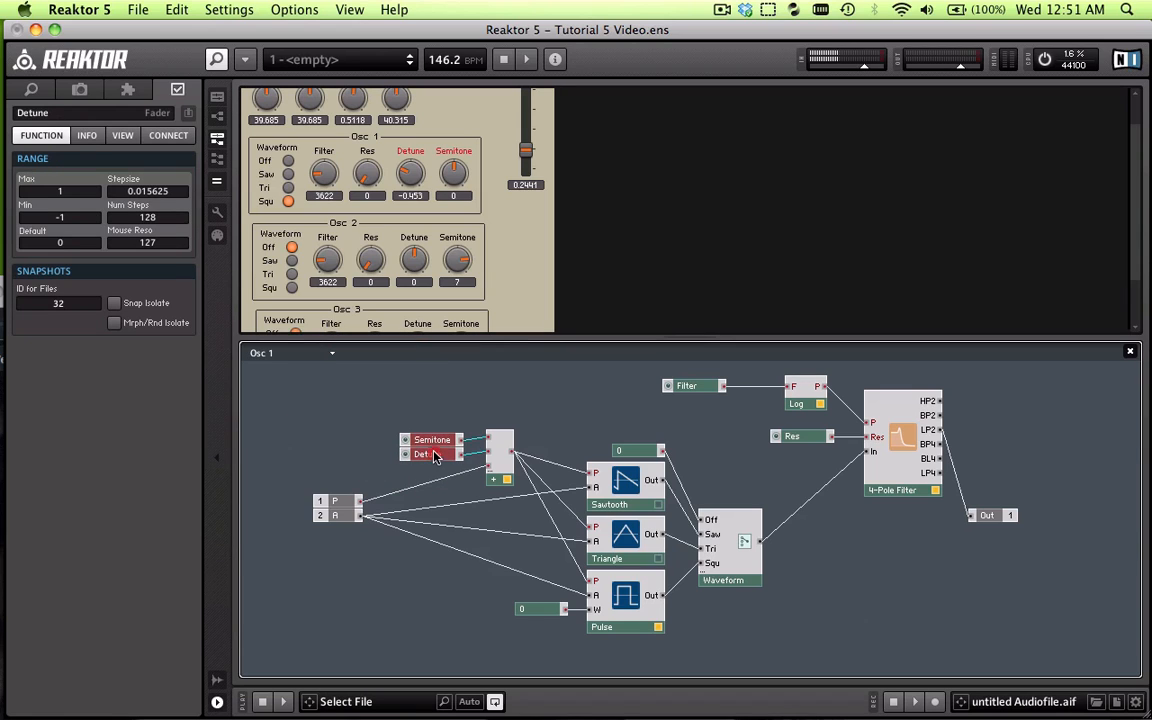
left_click(560, 430)
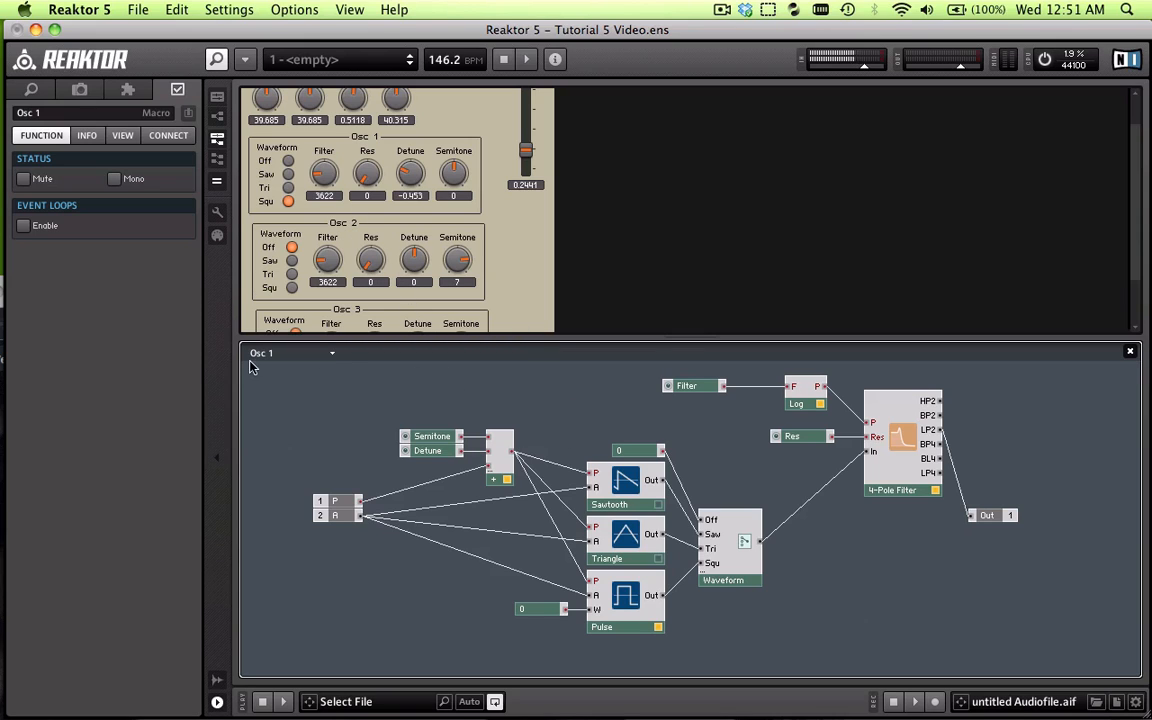
- Open the Osc 2 macro and wire the adder's output to the P inputs of its Triangle and Pulse oscillators
double_click(560, 412)
double_click(615, 530)
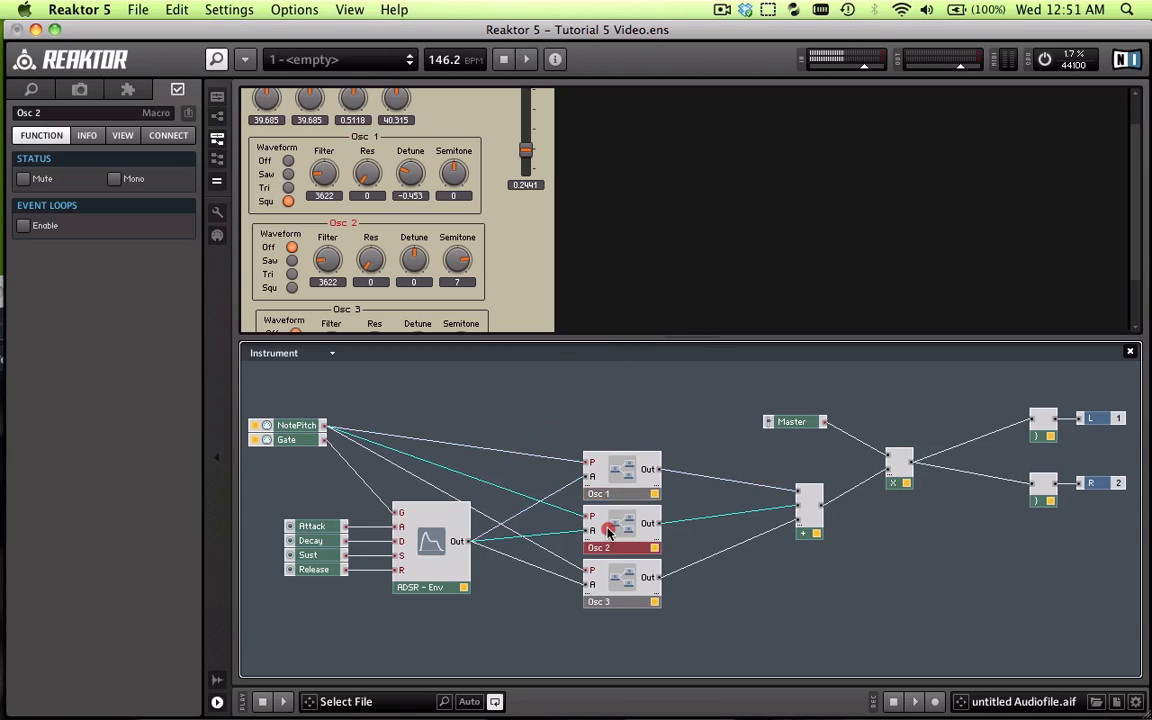
left_click_drag(615, 452, 670, 540)
left_click_drag(670, 540, 669, 536)
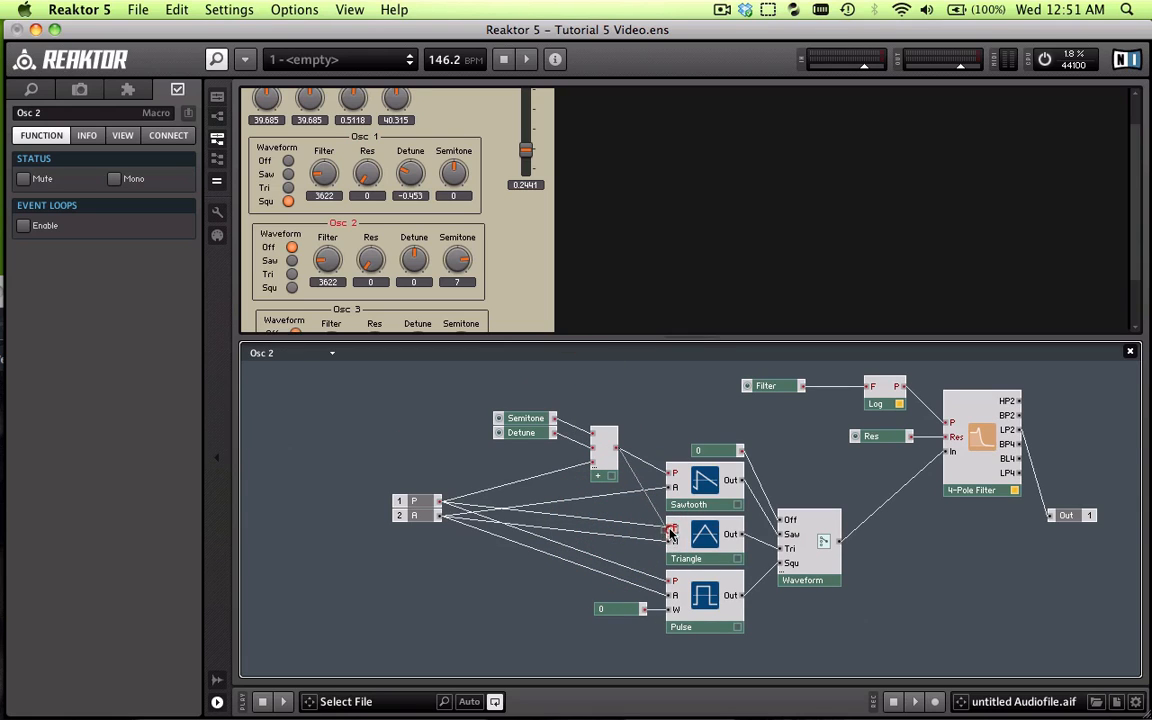
left_click_drag(615, 447, 675, 592)
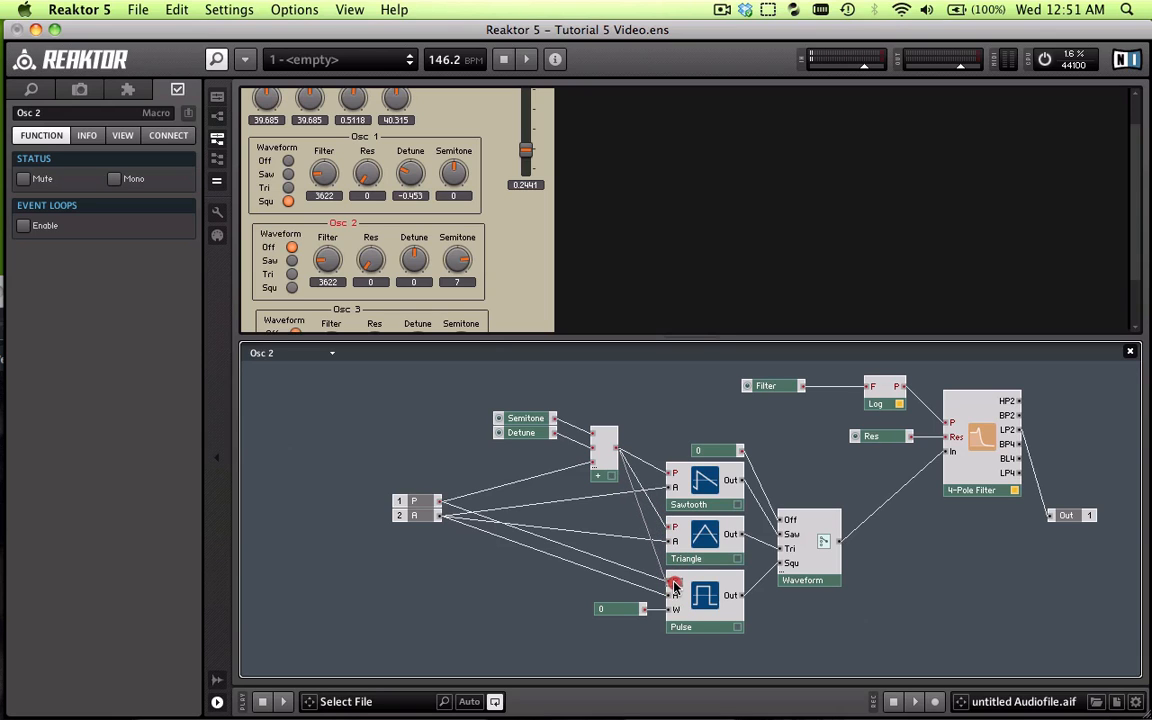
left_click(451, 408)
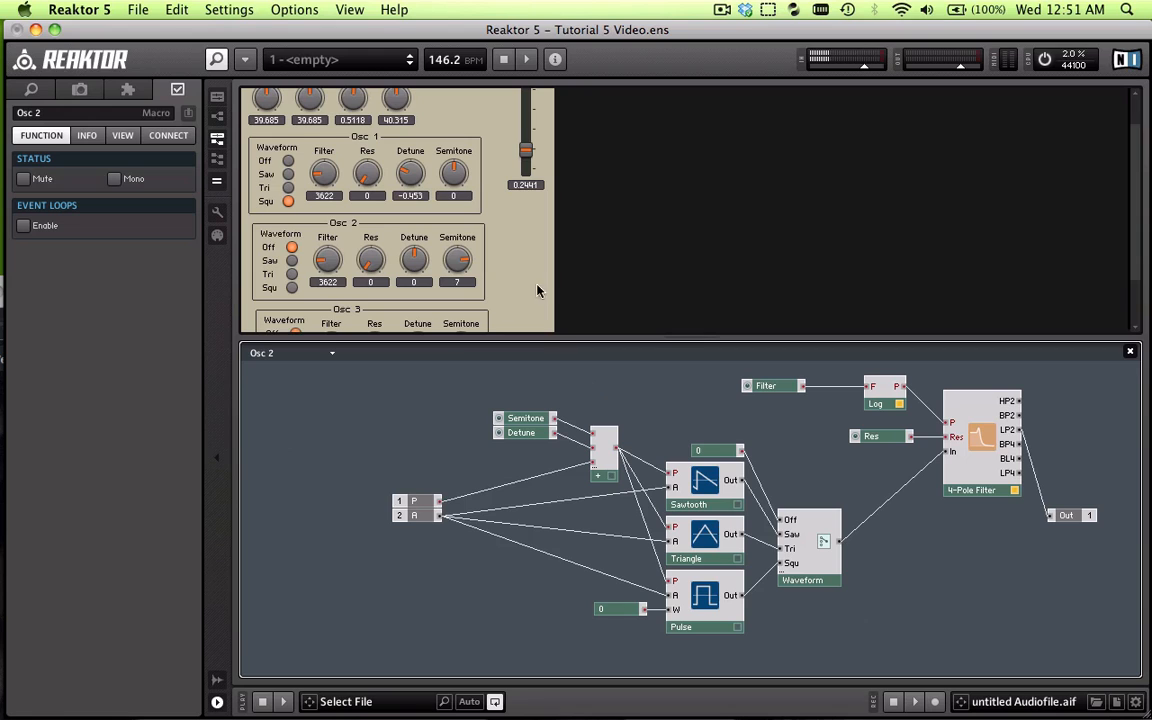
- Open the Osc 3 macro, wire the adder's output to the Triangle and Pulse P inputs, and save the ensemble
scroll(537, 290, "down", 2)
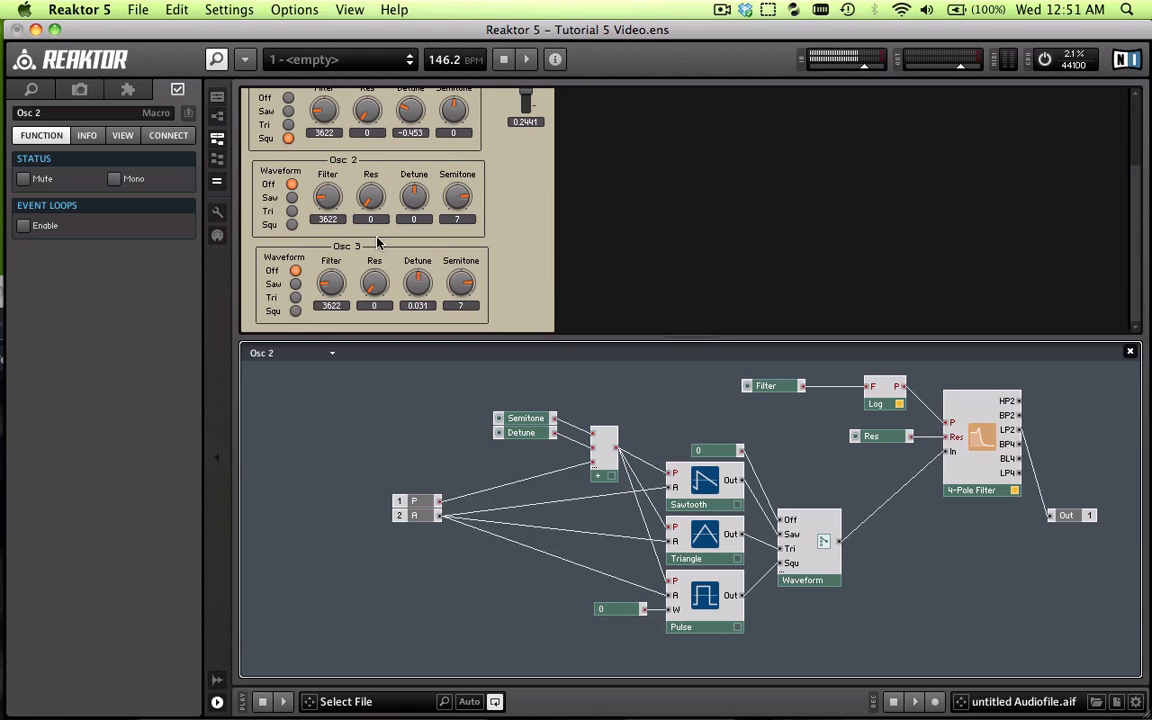
double_click(438, 443)
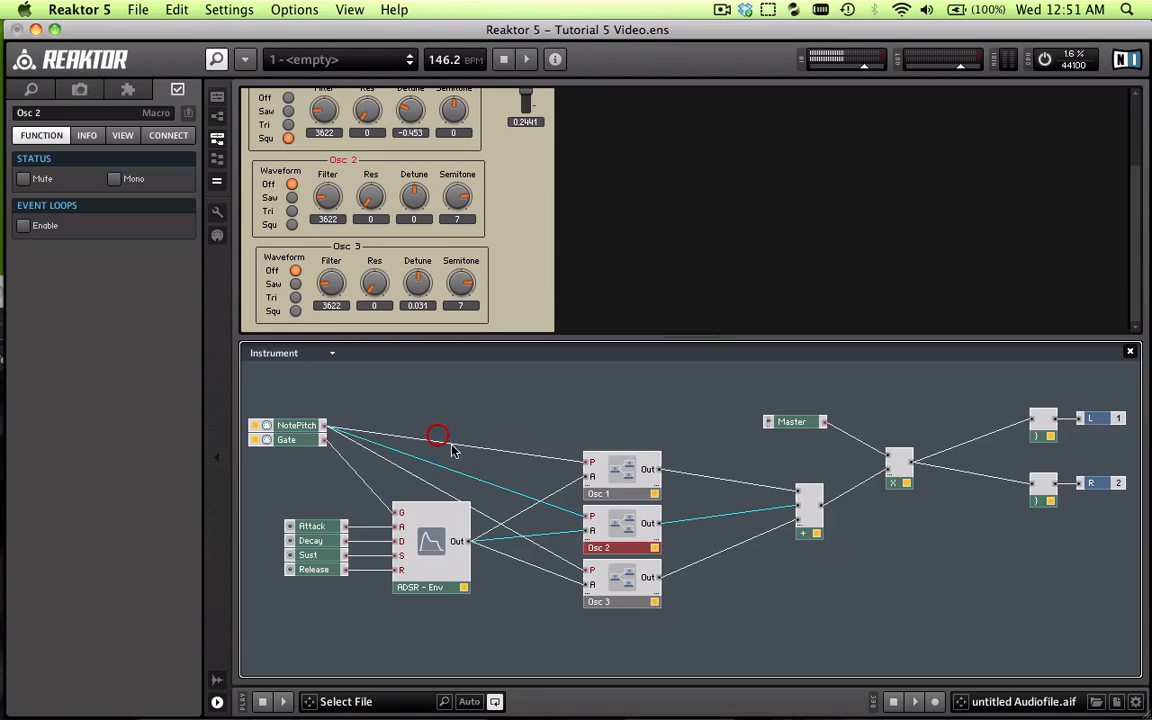
double_click(607, 597)
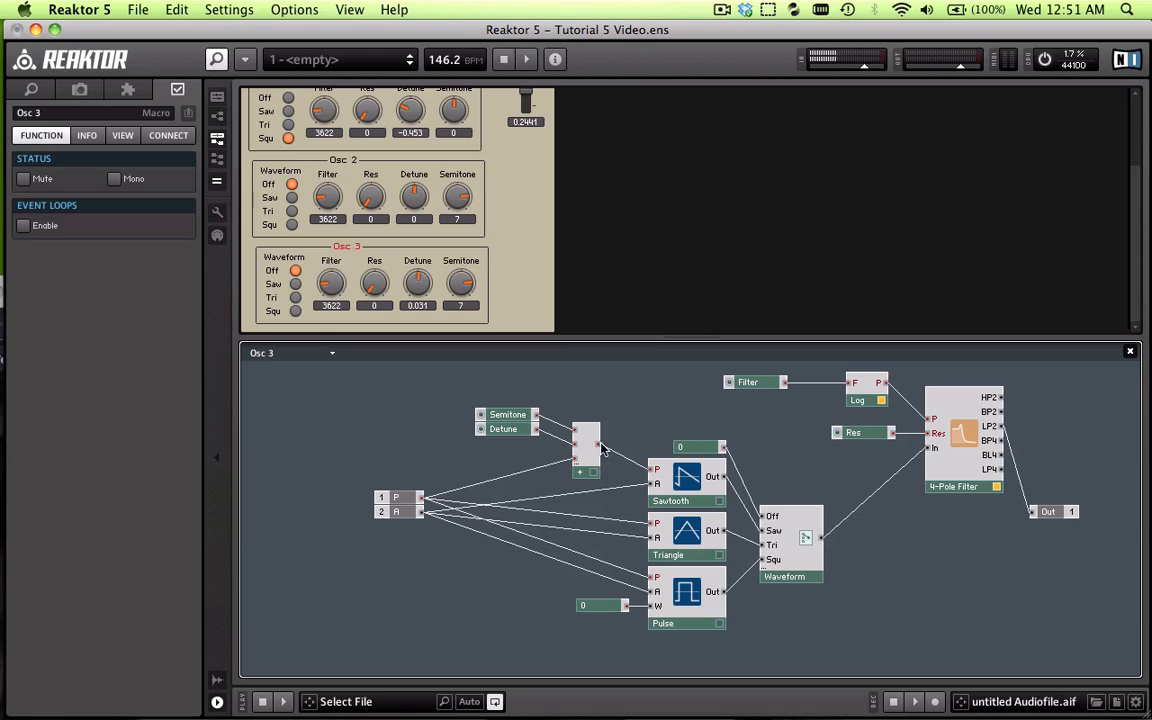
left_click_drag(650, 523, 651, 577)
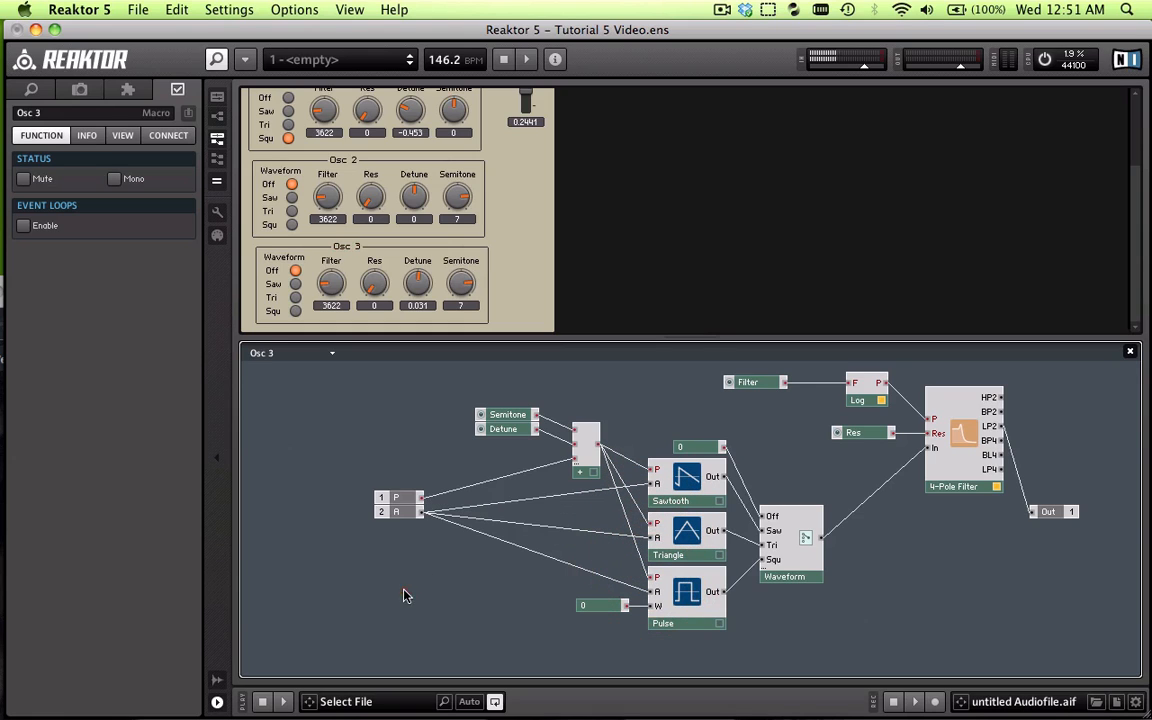
key("super+s")
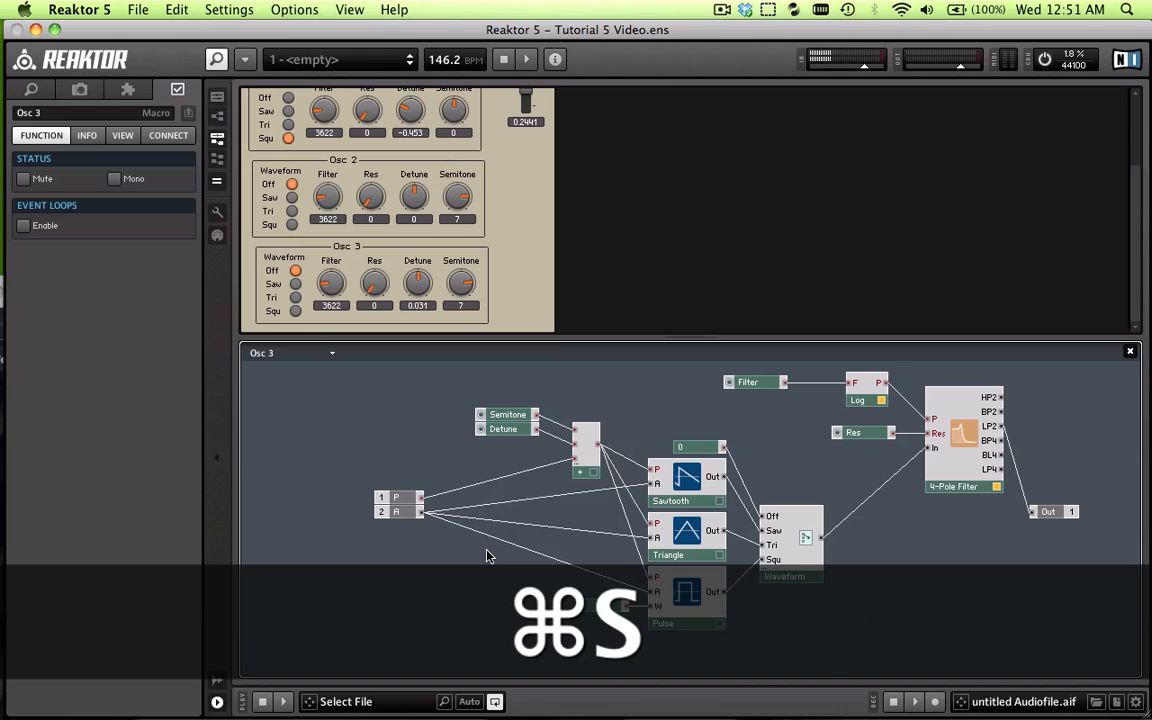
left_click(432, 428)
- Unlock the instrument panel, align the Osc 2 and Osc 3 frames vertically beneath Osc 1, and lock the panel again
scroll(540, 304, "up", 1)
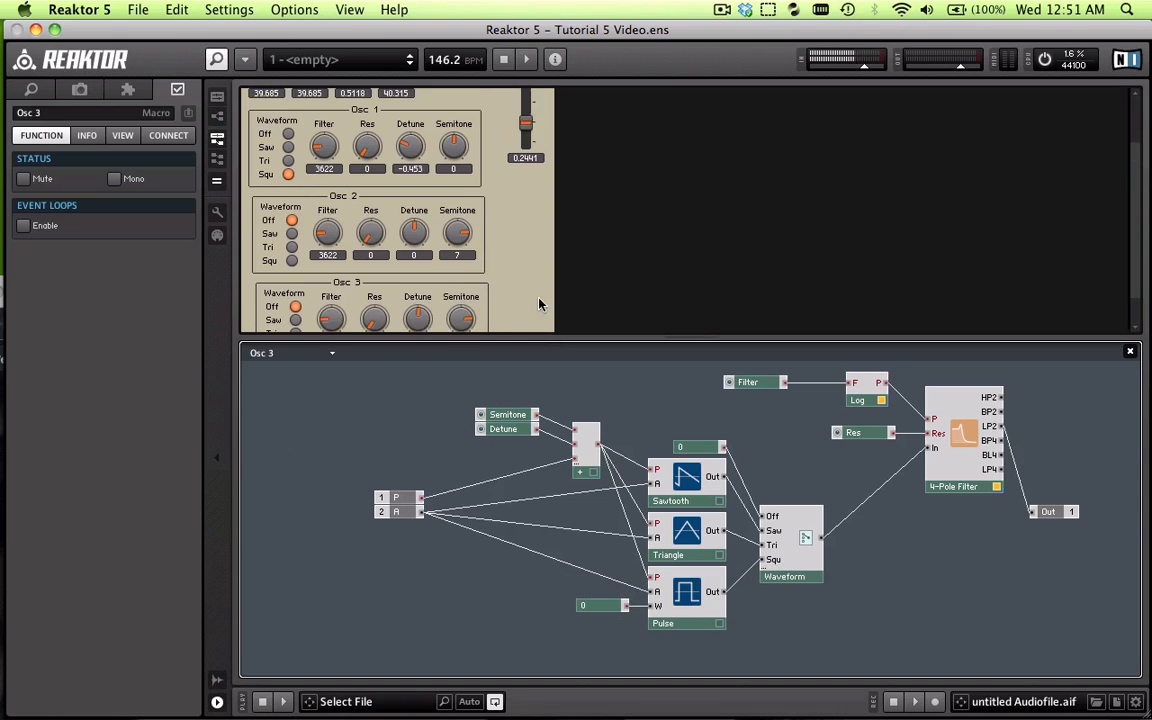
scroll(480, 262, "down", 2)
scroll(480, 263, "up", 1)
scroll(478, 266, "down", 1)
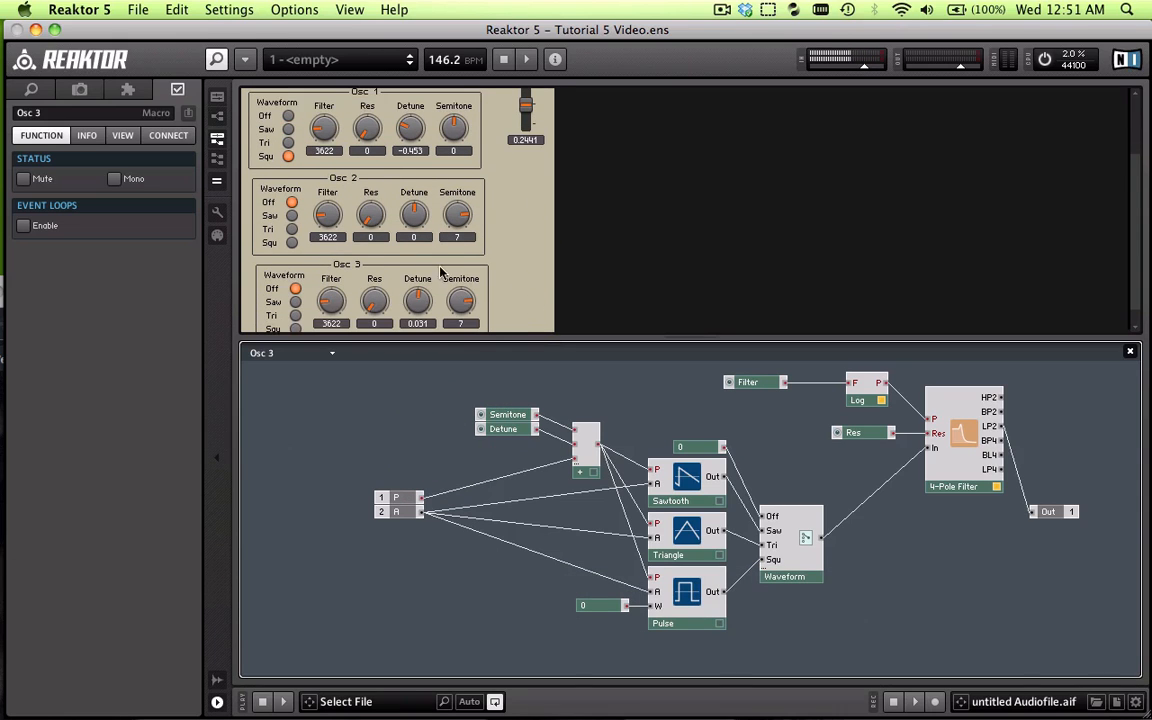
left_click(217, 212)
left_click(375, 178)
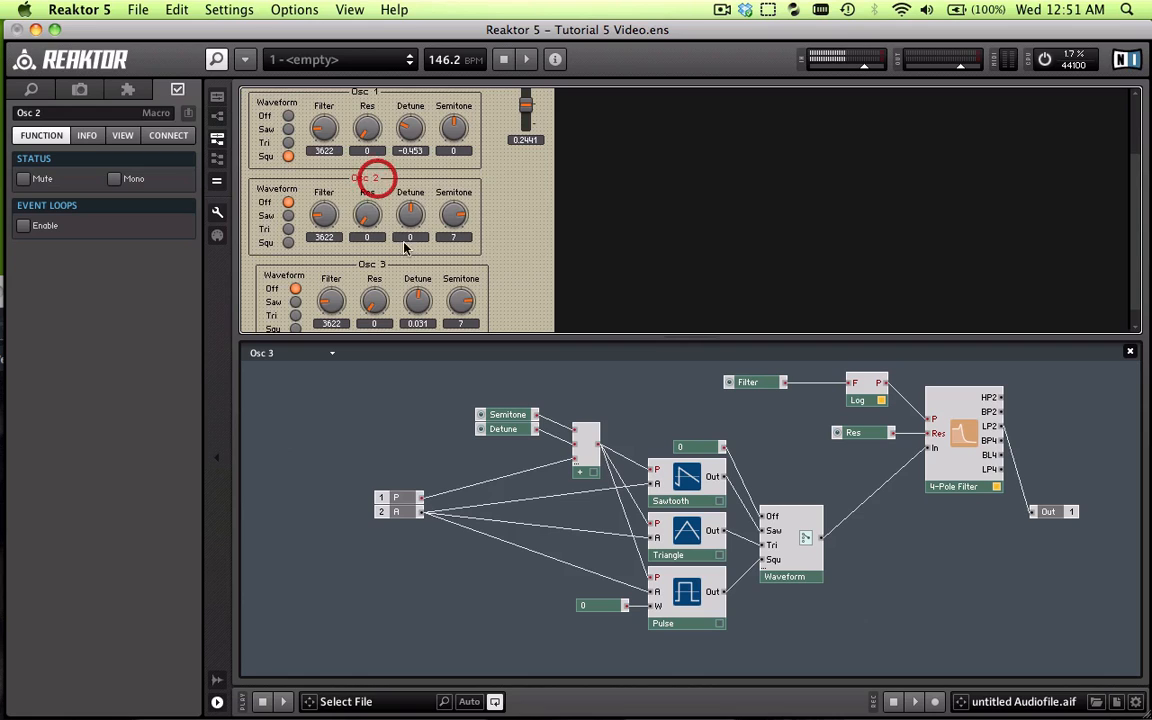
left_click_drag(375, 265, 368, 264)
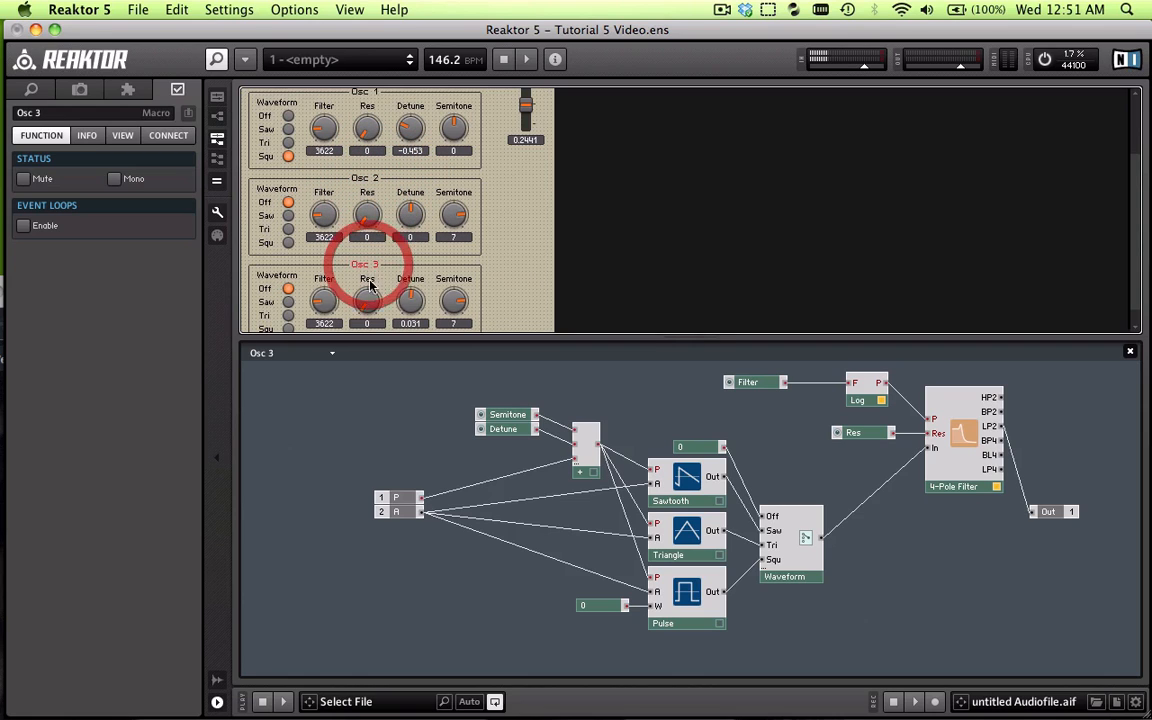
scroll(508, 268, "up", 3)
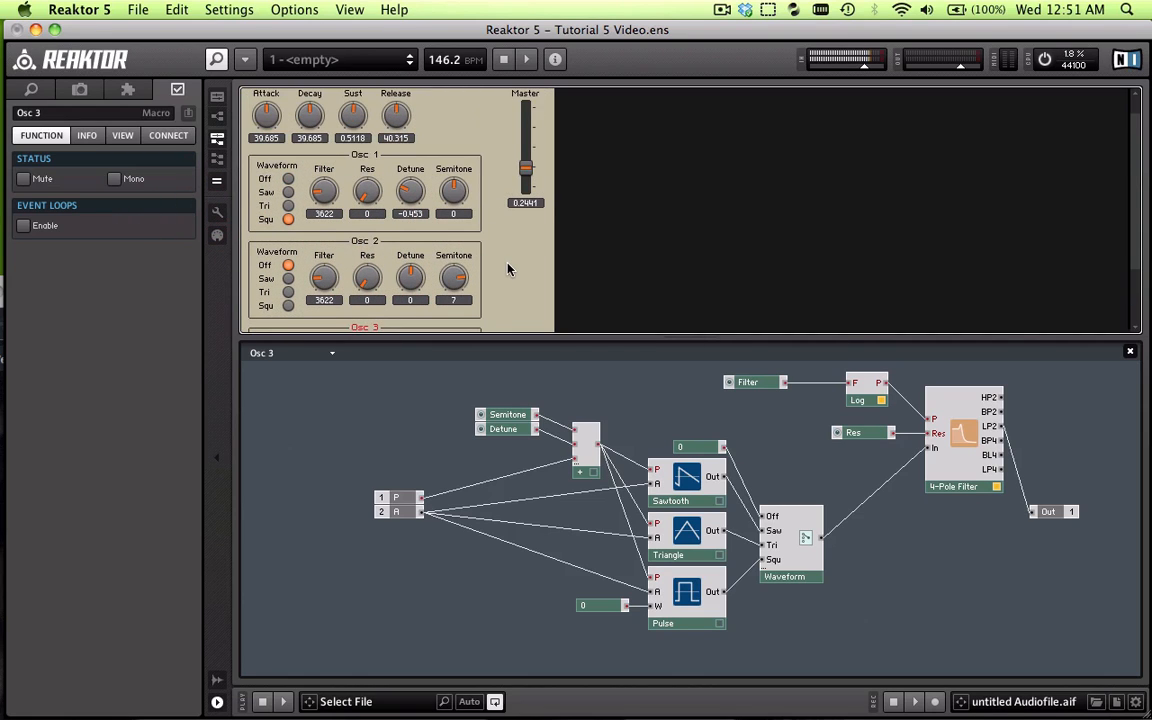
- Set Osc 1 to the Saw waveform and play several notes to check its sound
scroll(508, 268, "down", 3)
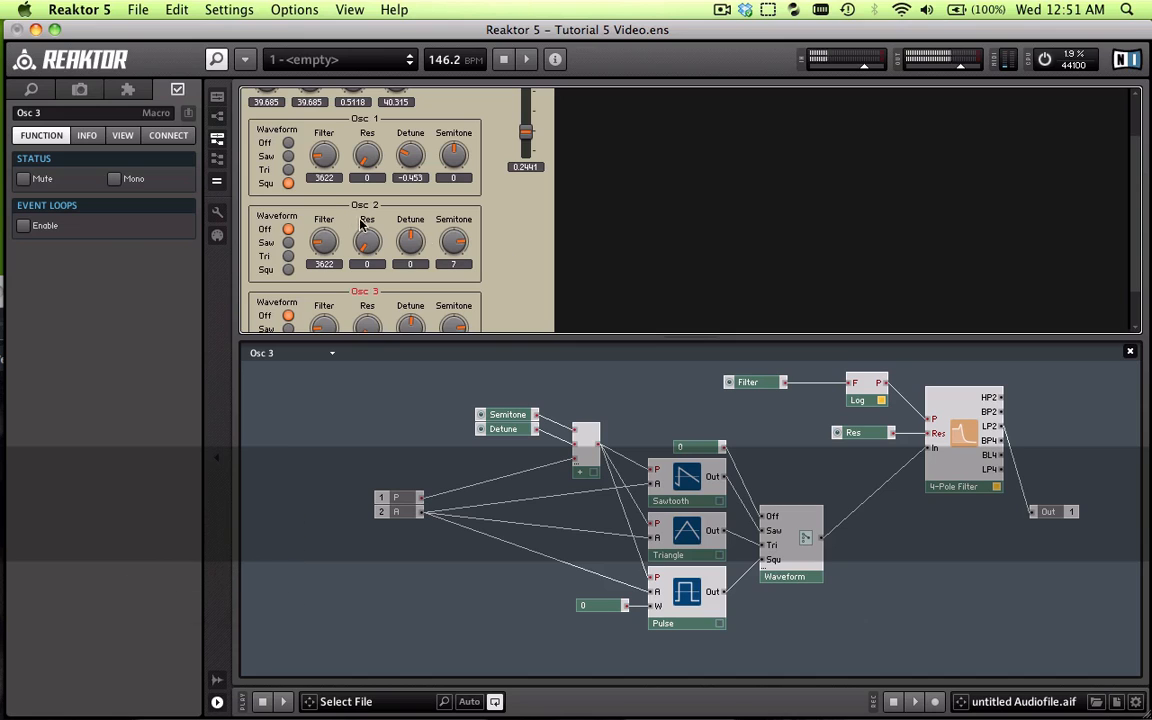
scroll(330, 260, "up", 1)
left_click(292, 170)
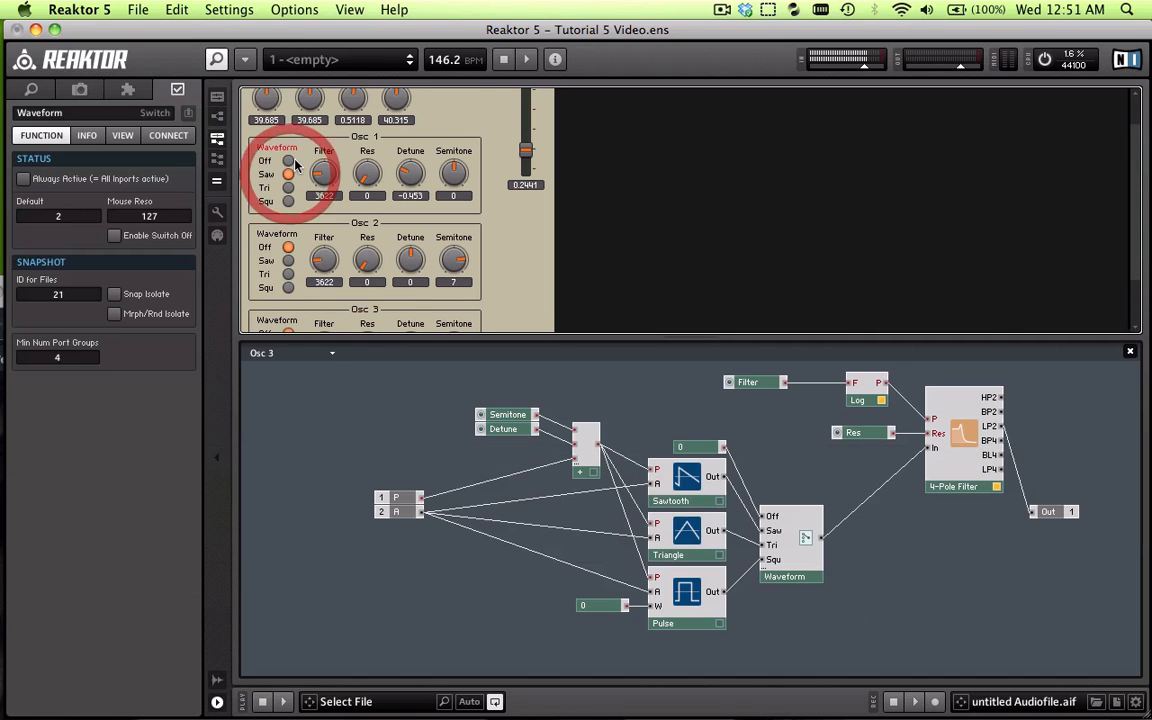
left_click(289, 180)
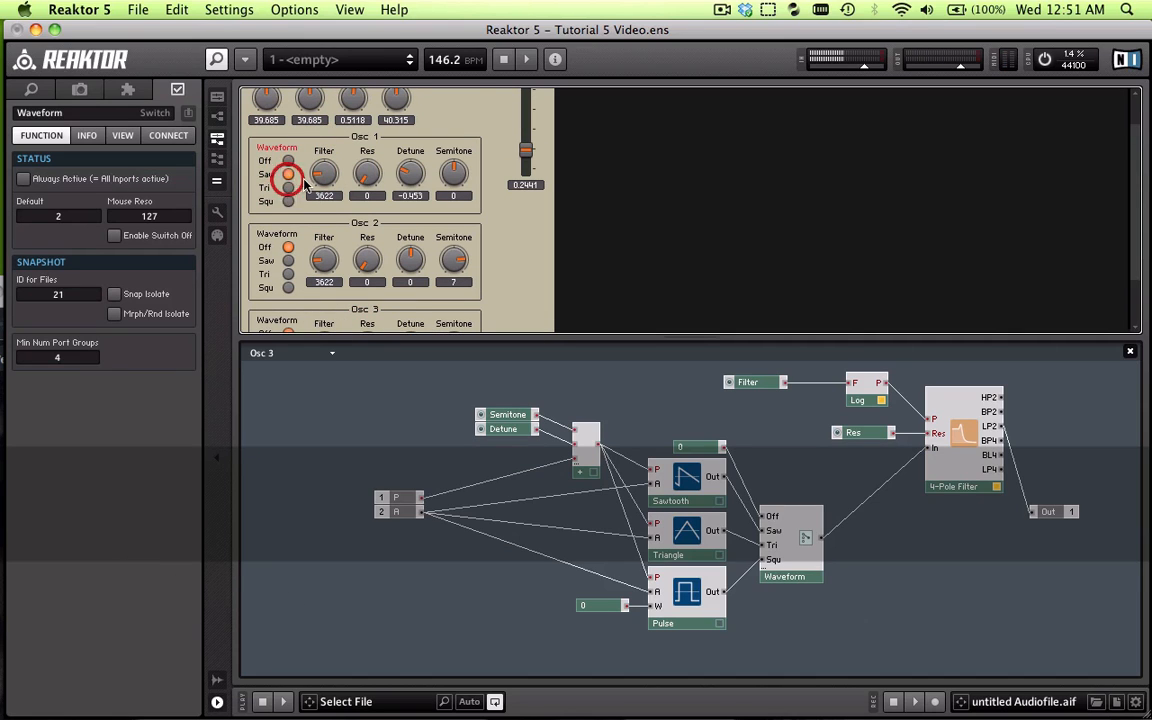
key("v")
key("b")
key("x")
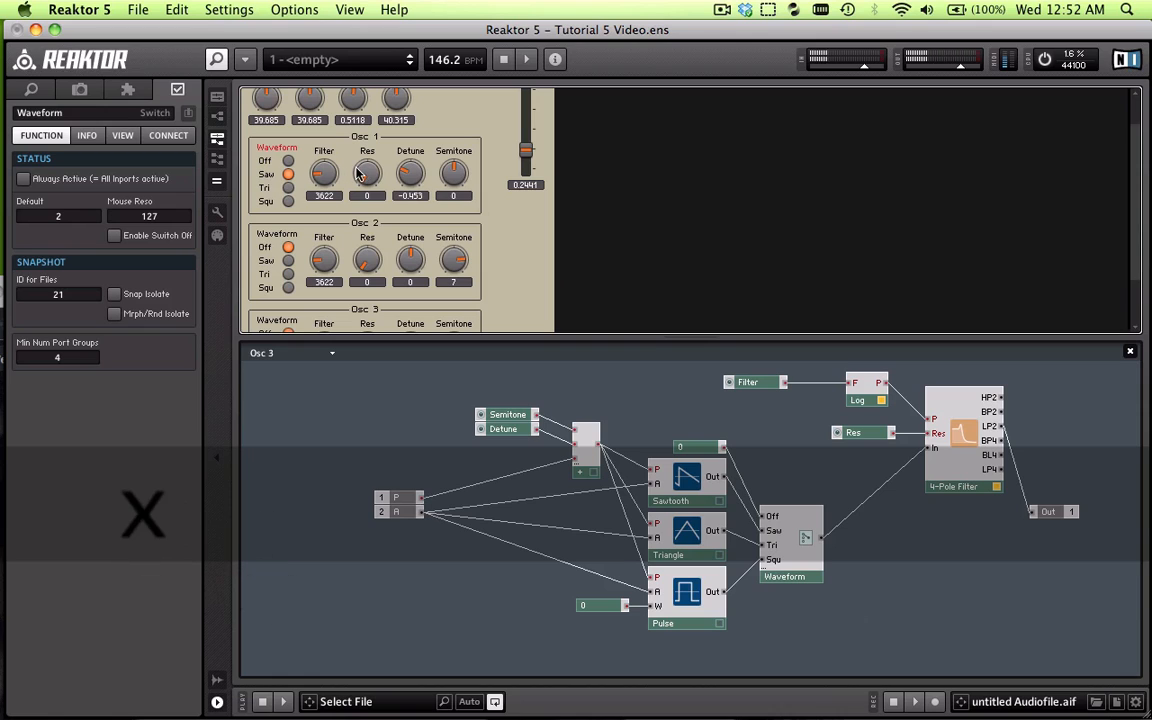
key("n")
- Set Osc 1's Detune to 0.188 and play notes to hear the pitch shift
mouse_move(415, 180)
left_mouse_down()
mouse_move(415, 148)
mouse_move(406, 156)
mouse_move(416, 150)
mouse_move(417, 170)
left_mouse_up()
key("v")
key("c")
key("v")
key("b")
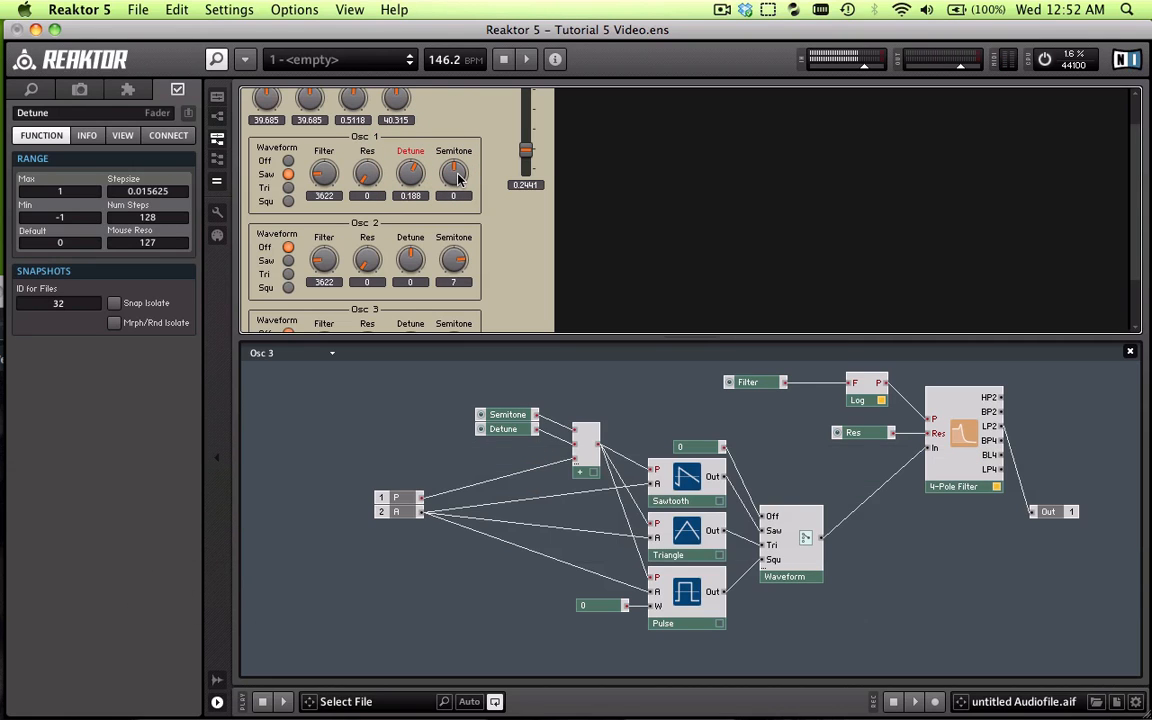
- Play Osc 2's Saw waveform together with Osc 1, setting Osc 1's Detune to -0.031 and Osc 2's Semitone to 0
left_click(288, 262)
key("x")
key("b")
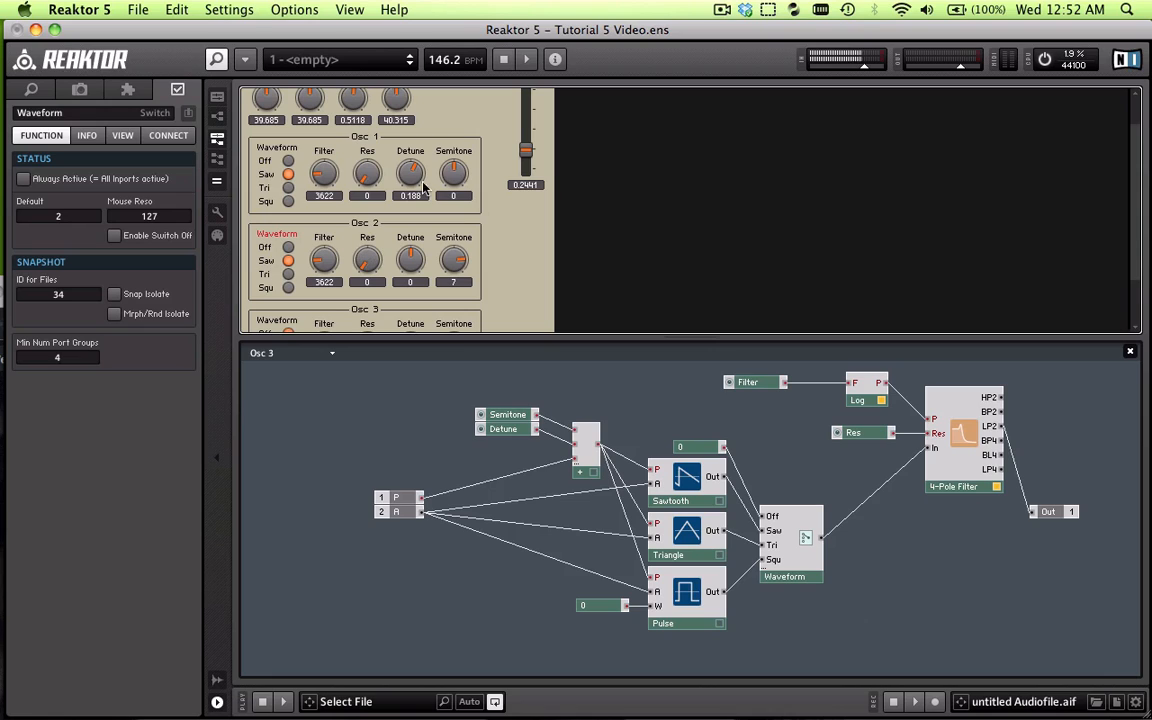
mouse_move(418, 172)
left_mouse_down()
mouse_move(420, 188)
mouse_move(420, 143)
mouse_move(424, 208)
mouse_move(418, 186)
left_mouse_up()
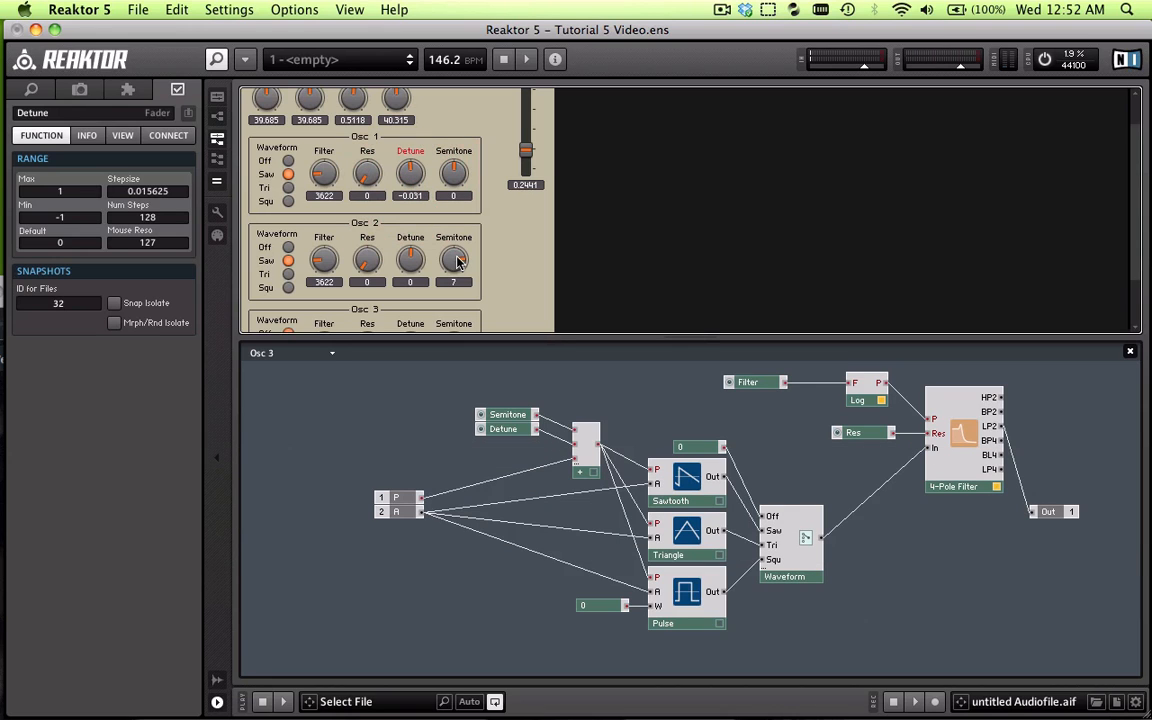
mouse_move(455, 262)
left_mouse_down()
mouse_move(463, 296)
mouse_move(445, 244)
mouse_move(450, 256)
left_mouse_up()
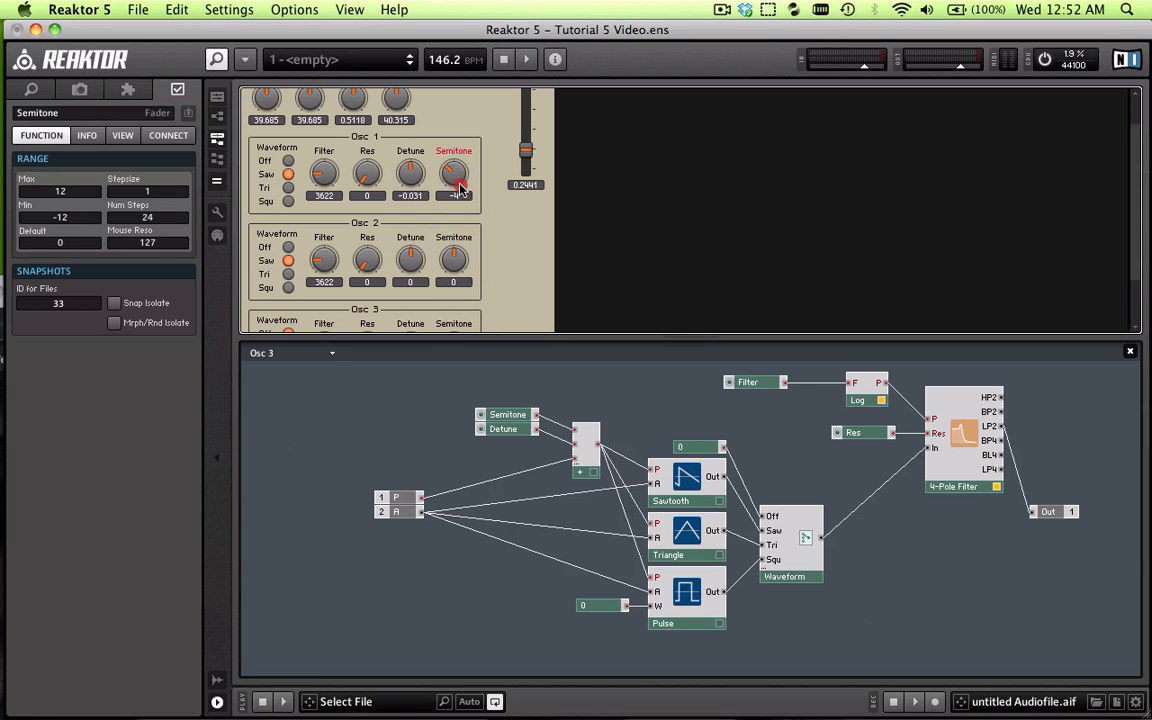
- Set Osc 1's Semitone to -5 and Detune to -0.141, Osc 2's Semitone to 7, and play notes to hear the interval
left_click(457, 186)
mouse_move(409, 168)
left_mouse_down()
mouse_move(405, 133)
mouse_move(422, 185)
mouse_move(419, 257)
mouse_move(455, 244)
mouse_move(453, 224)
mouse_move(457, 254)
mouse_move(413, 162)
left_mouse_up()
key("v")
key("x")
key("n")
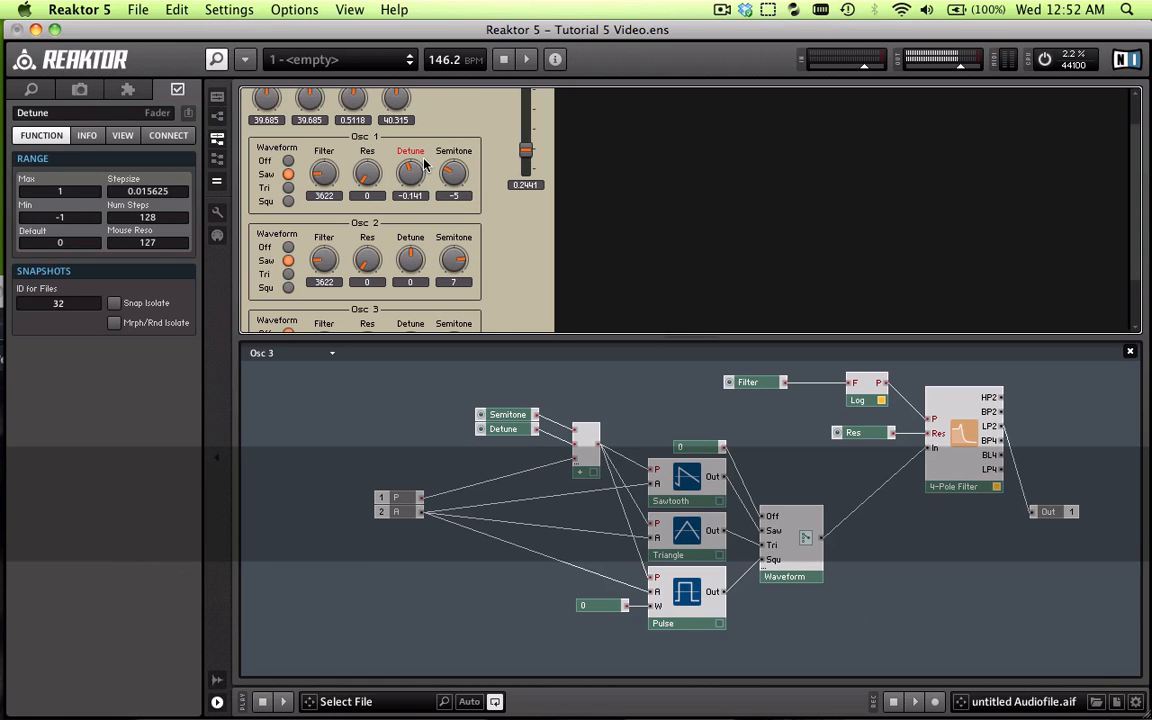
left_click(454, 174)
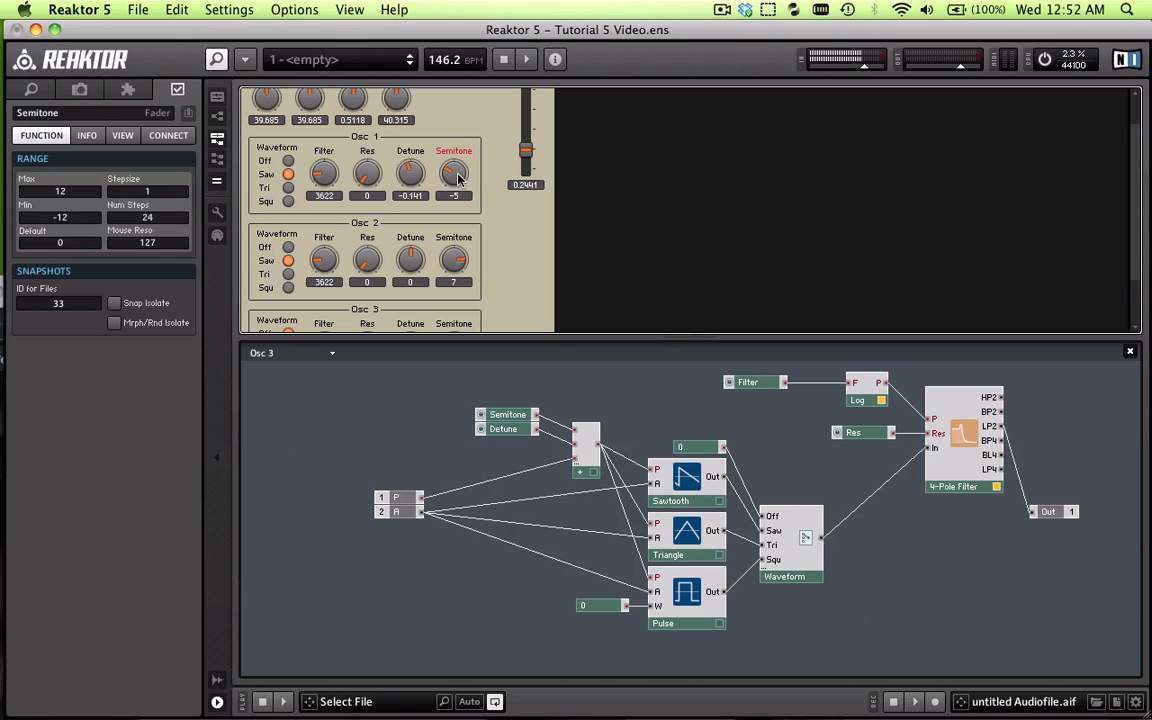
left_click(454, 175)
left_click_drag(455, 179, 454, 150)
left_click_drag(455, 176, 465, 188)
left_click(460, 262)
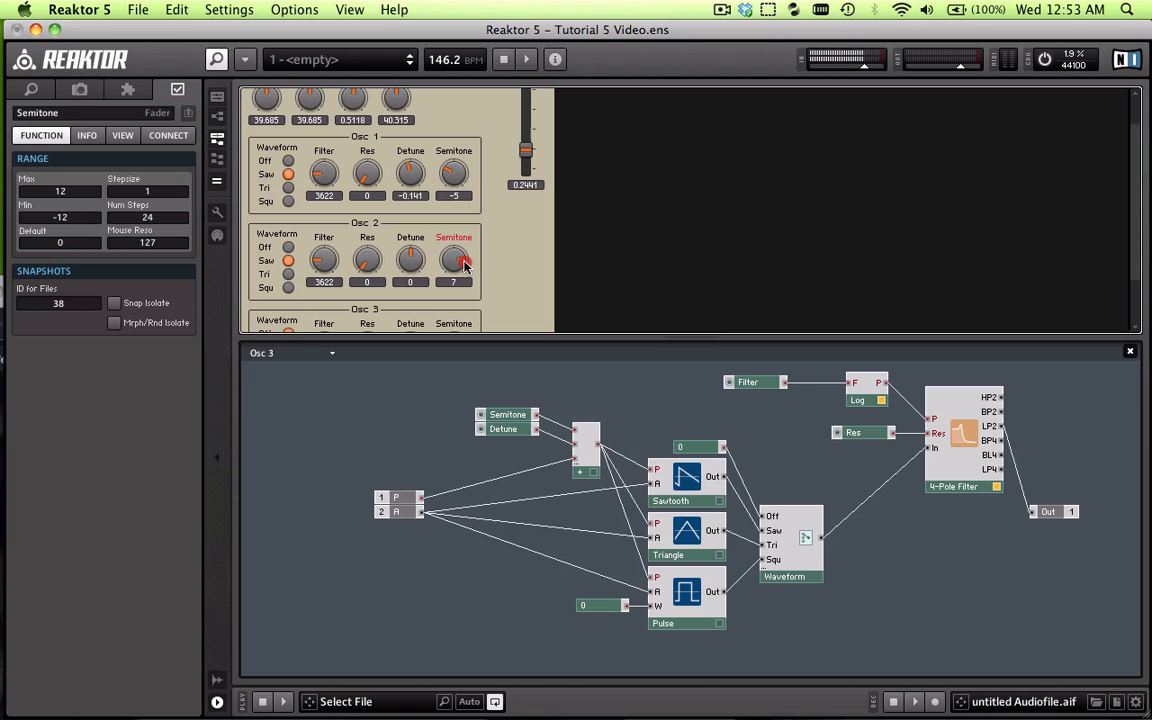
left_click(454, 175)
- Set Osc 2's Semitone to 12 and Osc 1's Semitone to 0 to space them an octave apart
left_click(455, 268)
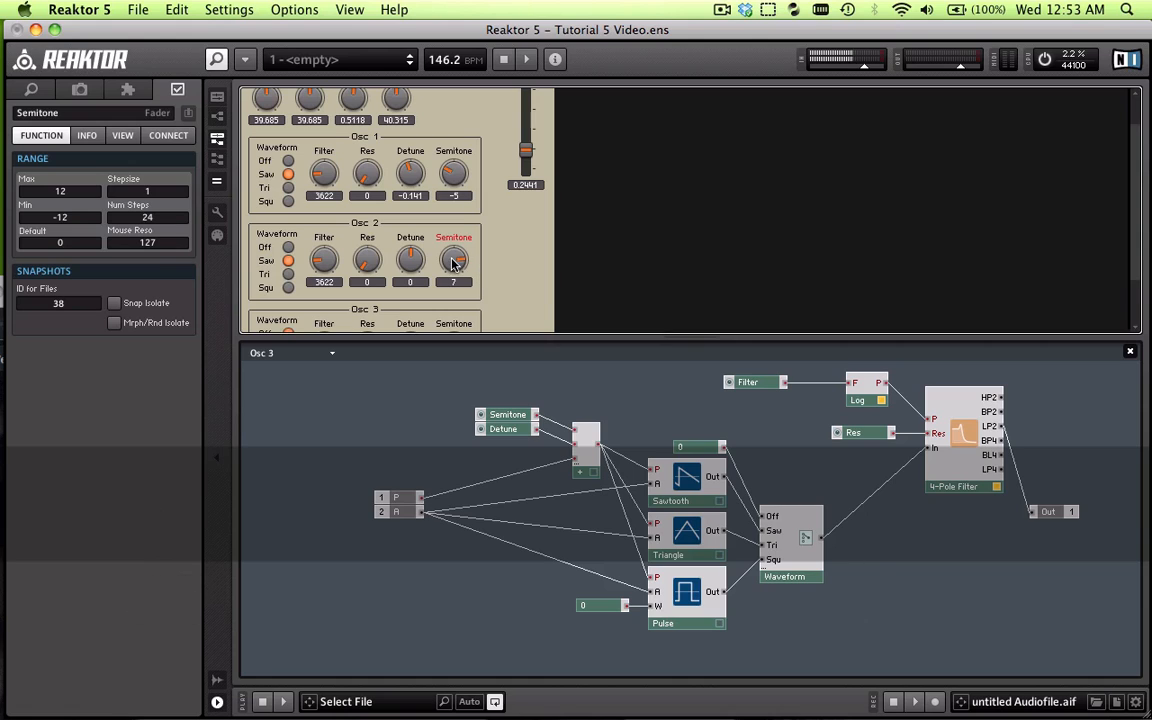
left_click(453, 196)
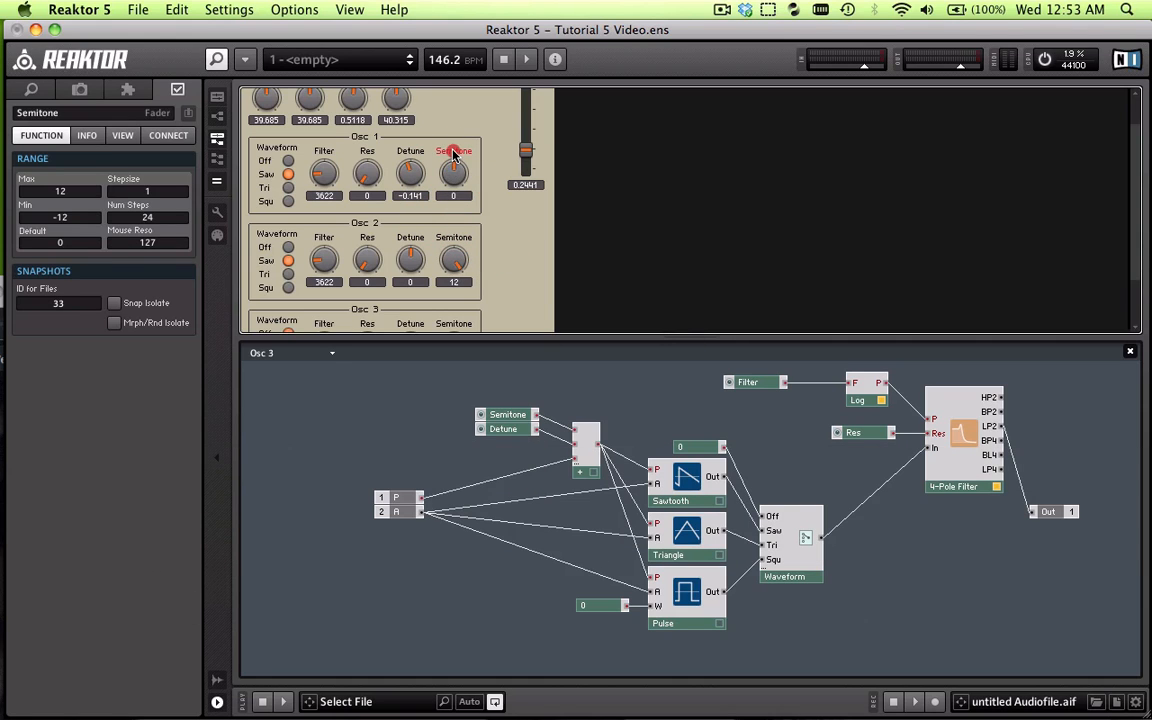
left_click(453, 152)
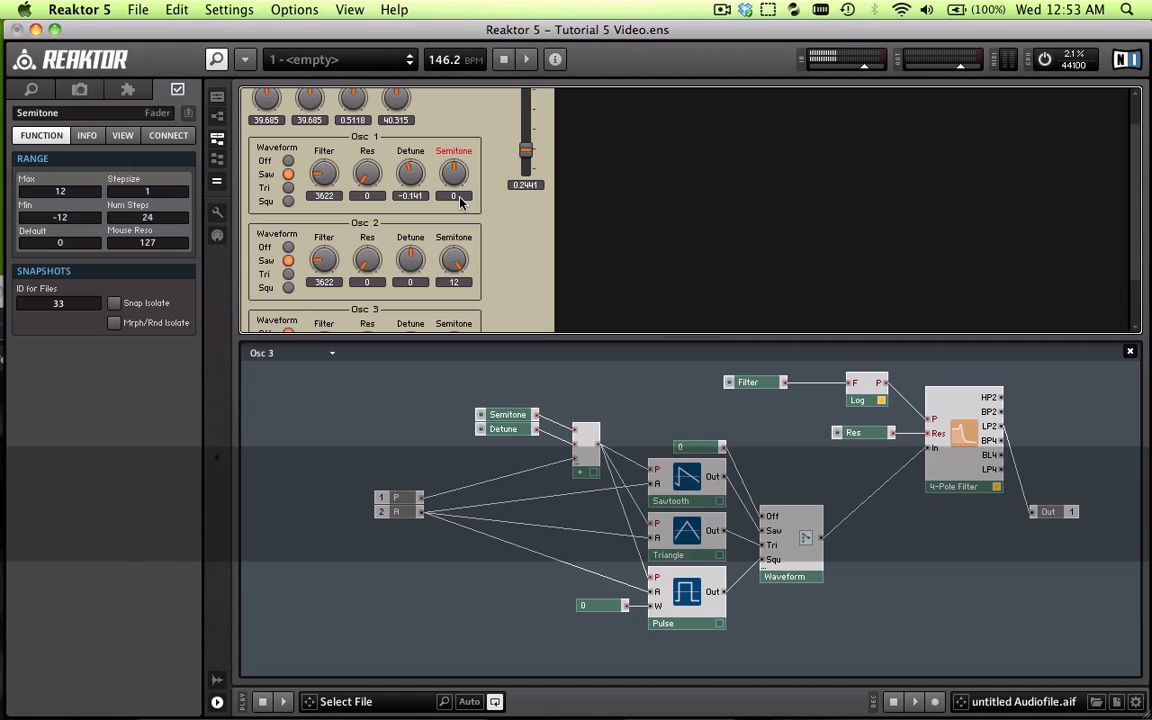
left_click_drag(451, 278, 457, 238)
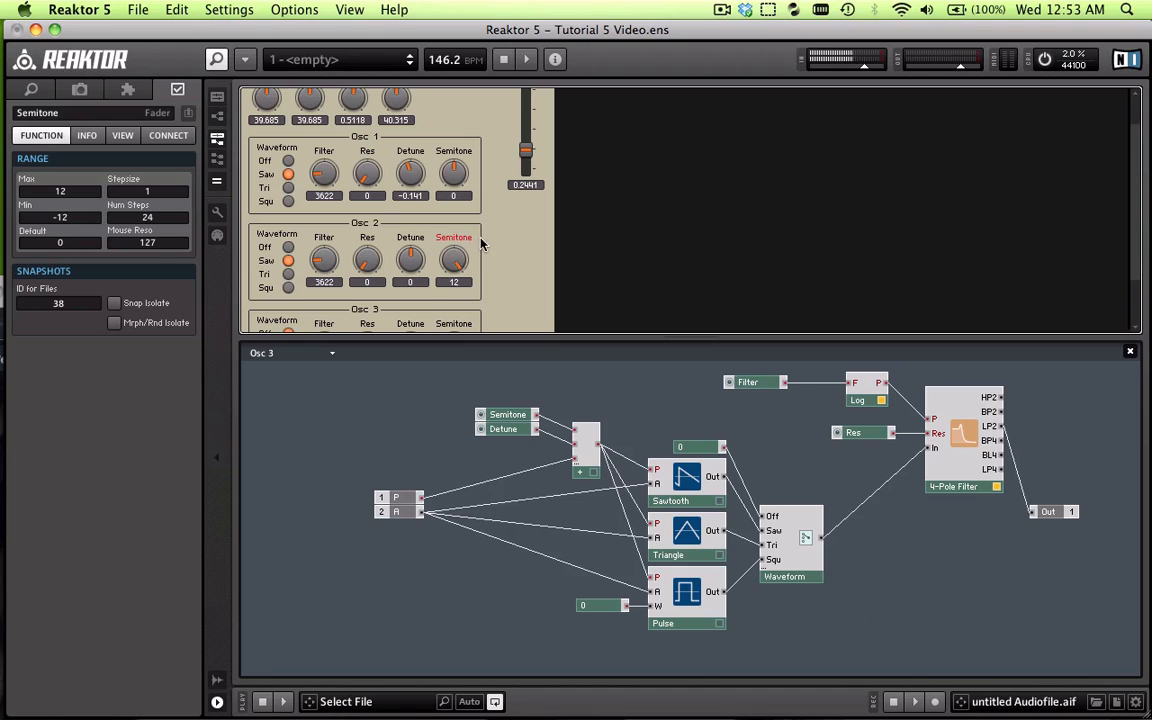
- Set Osc 1's Detune to -0.078 and Osc 2's Detune to 0.141 while playing notes to hear the sound
scroll(484, 250, "down", 1)
left_click_drag(409, 150, 414, 150)
key("z")
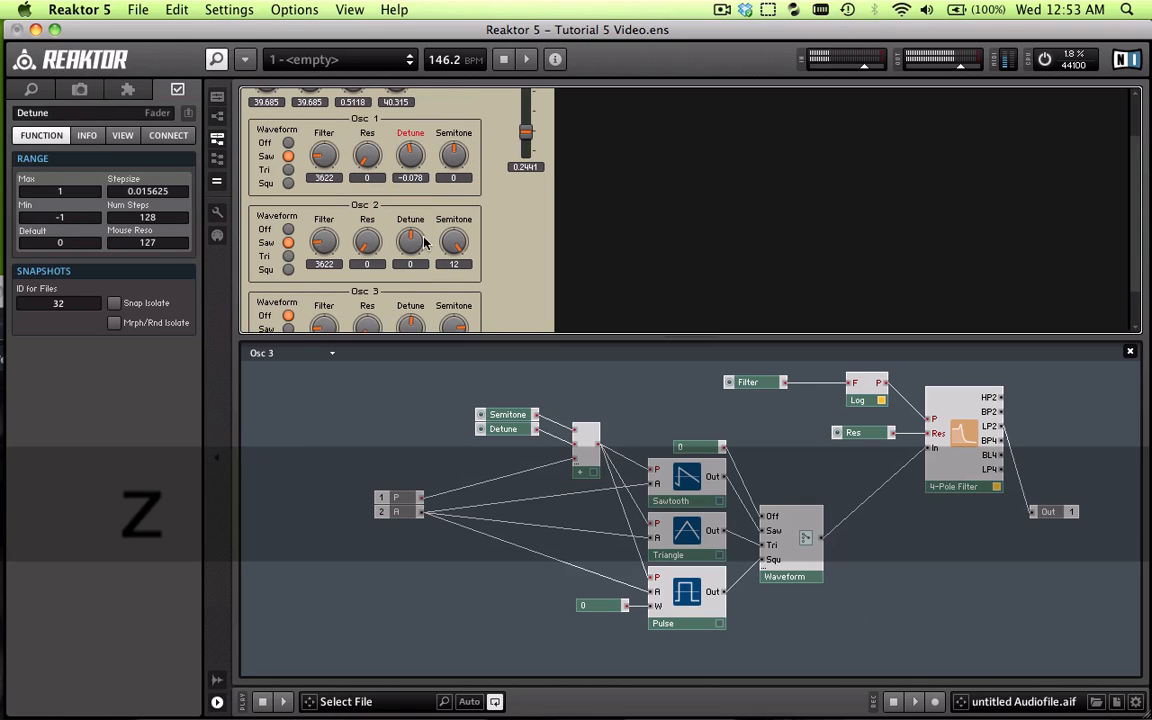
left_click_drag(417, 245, 408, 247)
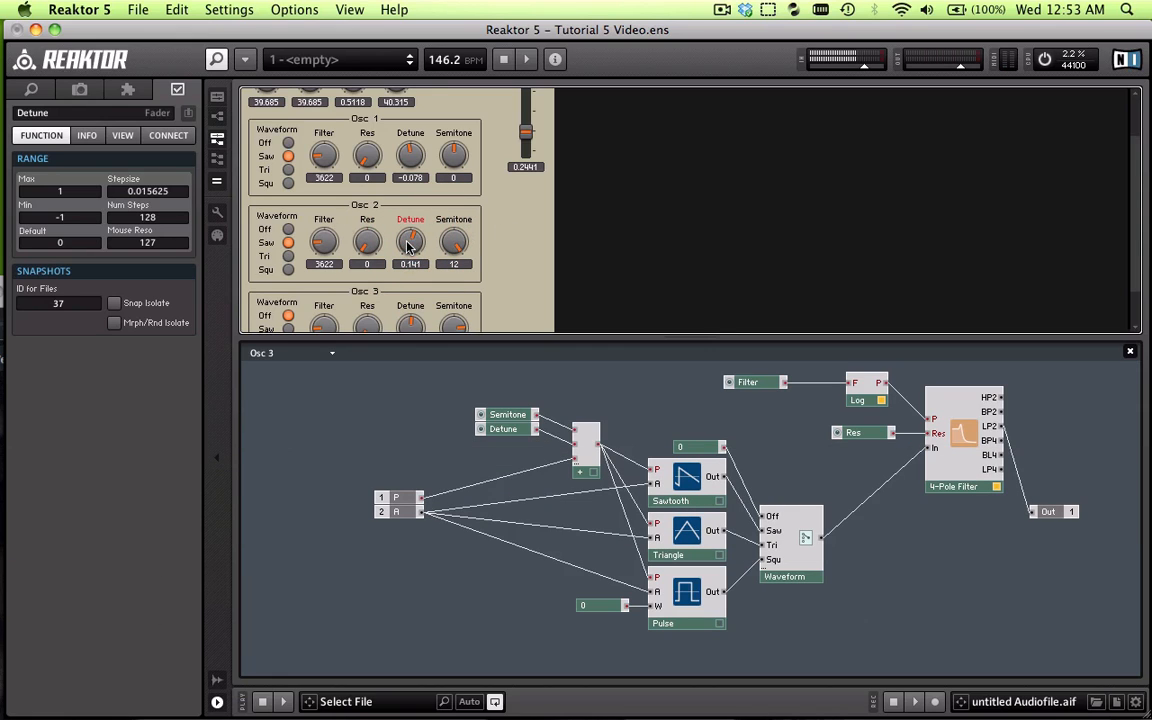
- Switch Osc 3 to the Tri waveform with its Filter at 315, Detune at 0 and Semitone at 0
scroll(560, 285, "down", 3)
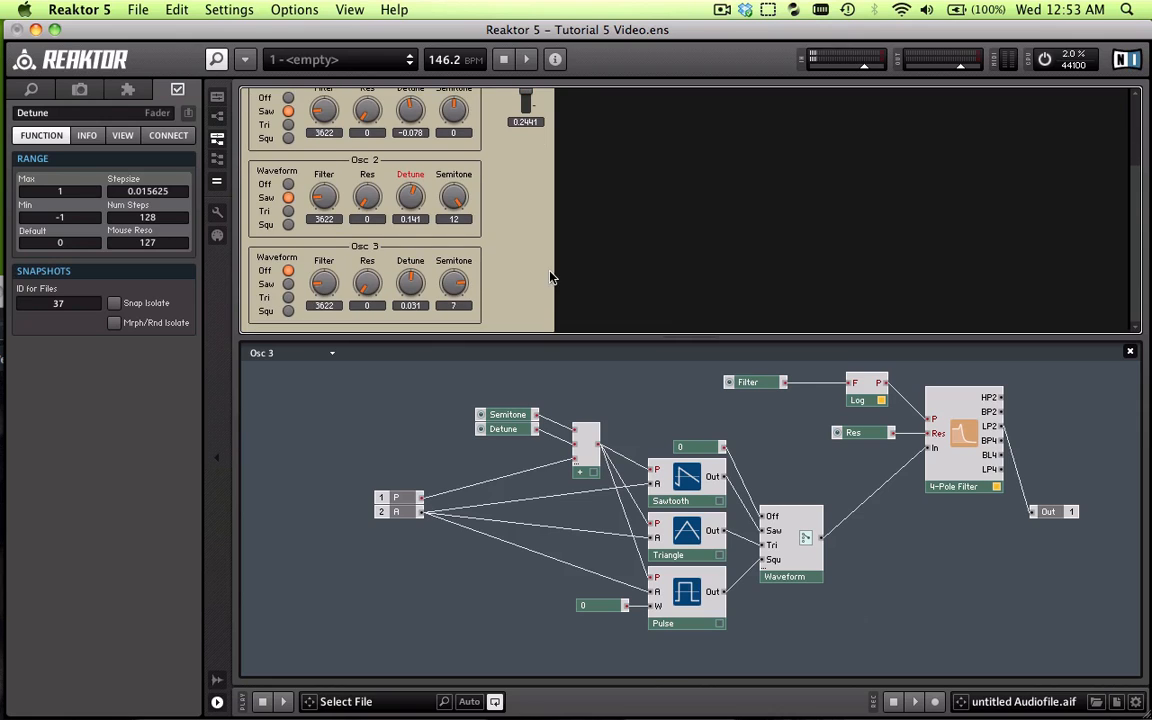
left_click(289, 299)
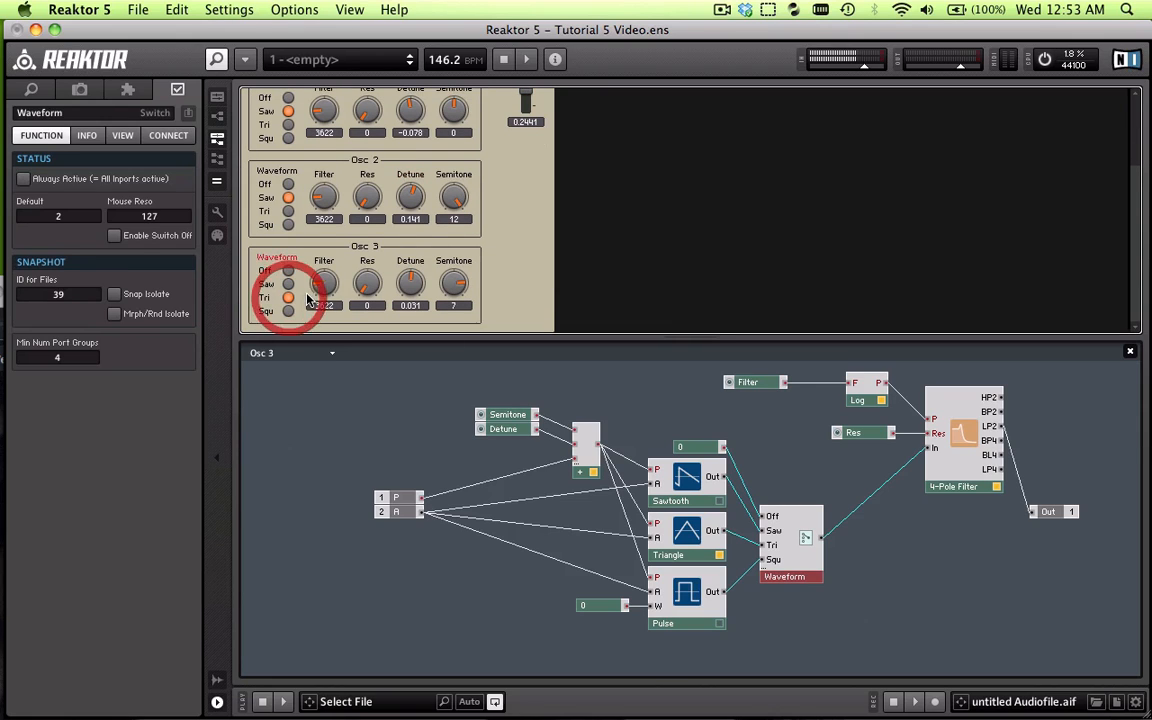
left_click_drag(321, 282, 336, 307)
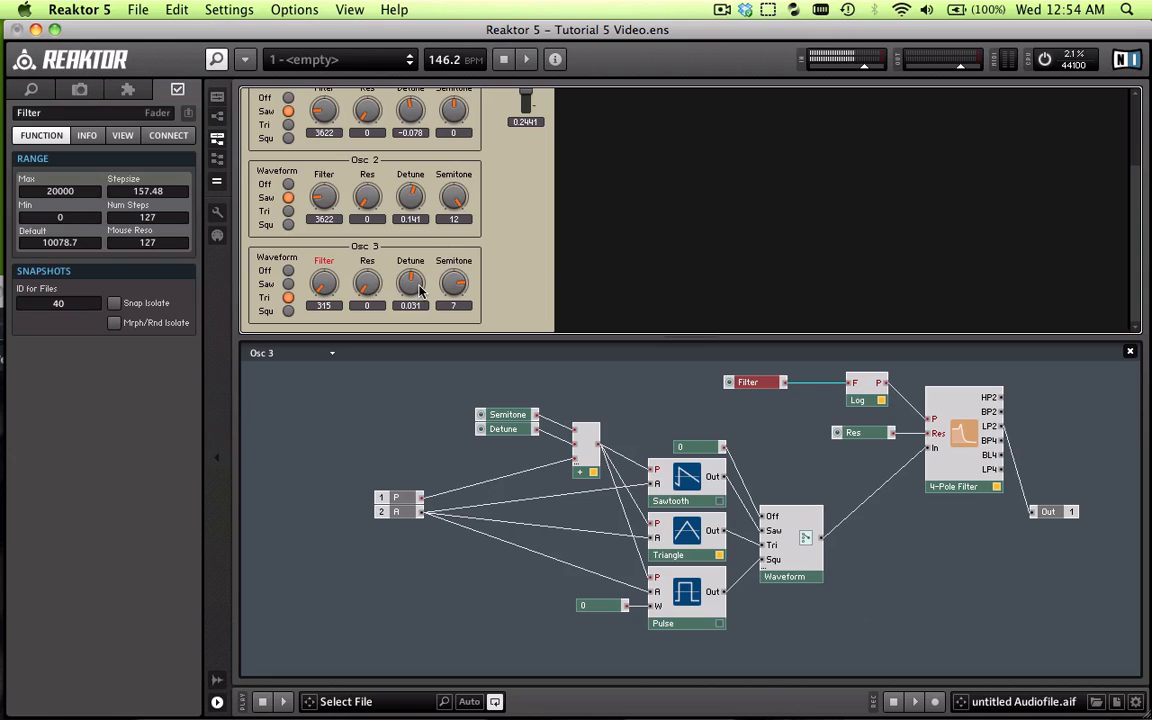
left_click_drag(417, 287, 464, 320)
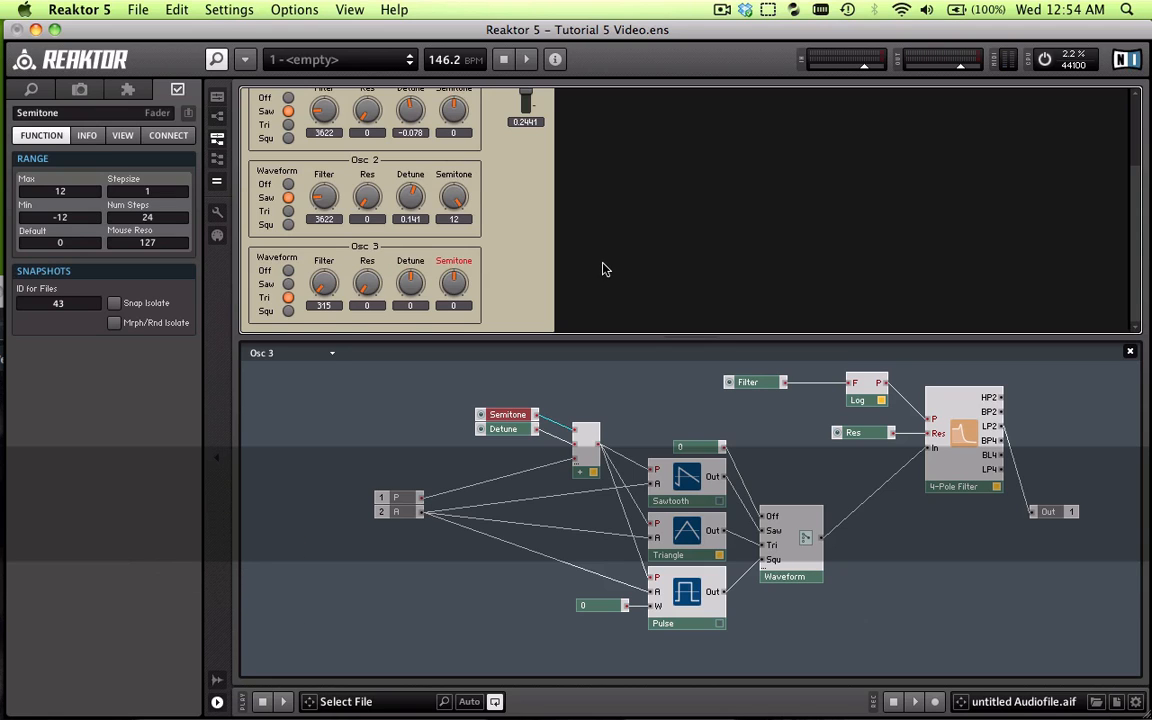
- Enlarge the panel area above the Osc 3 structure to show the whole instrument with all three oscillators, and select the instrument
scroll(605, 270, "up", 5)
scroll(630, 295, "down", 3)
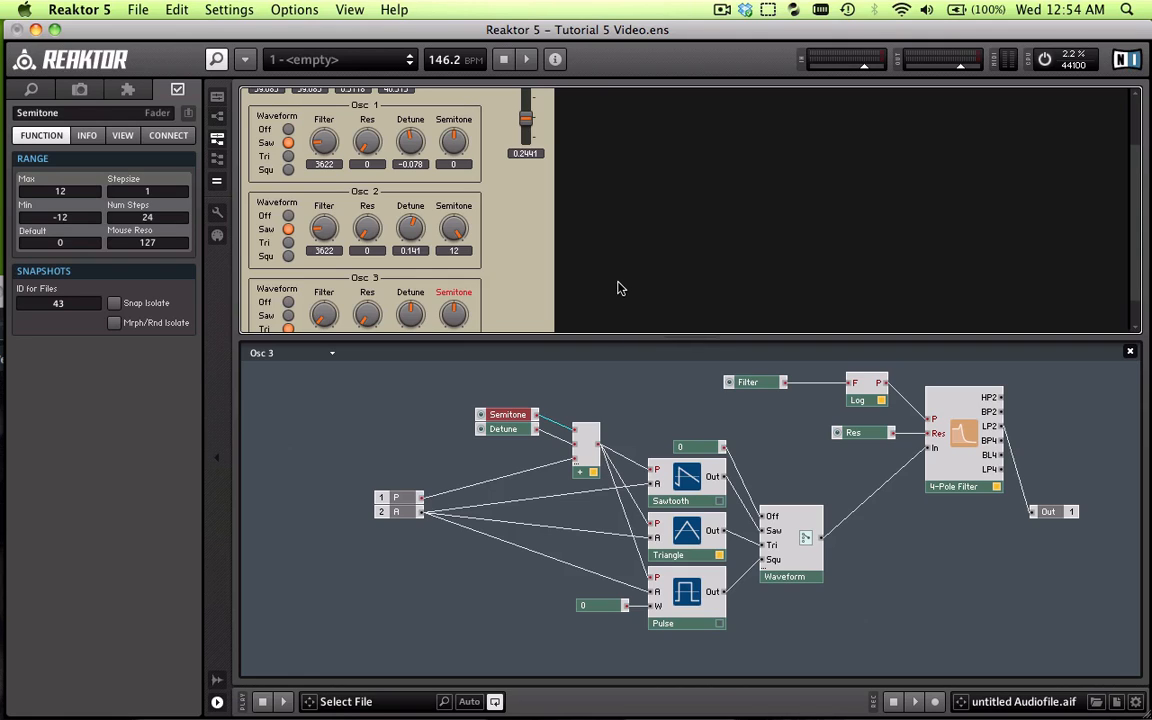
left_click(625, 385)
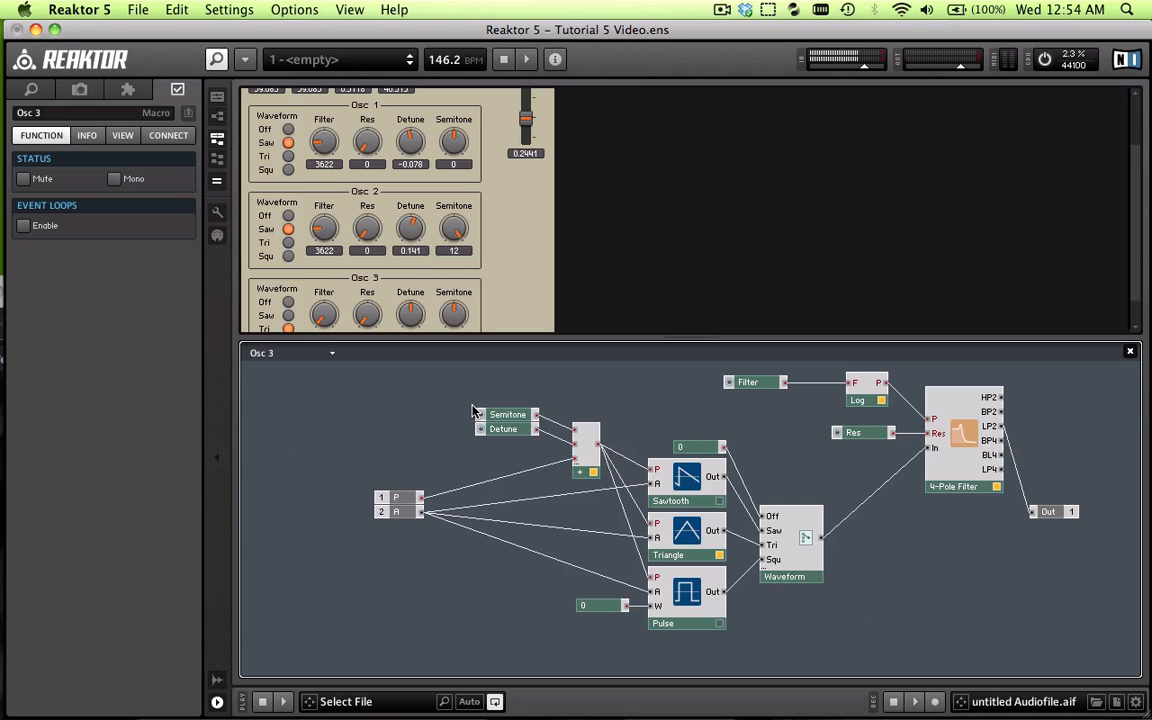
scroll(585, 276, "up", 3)
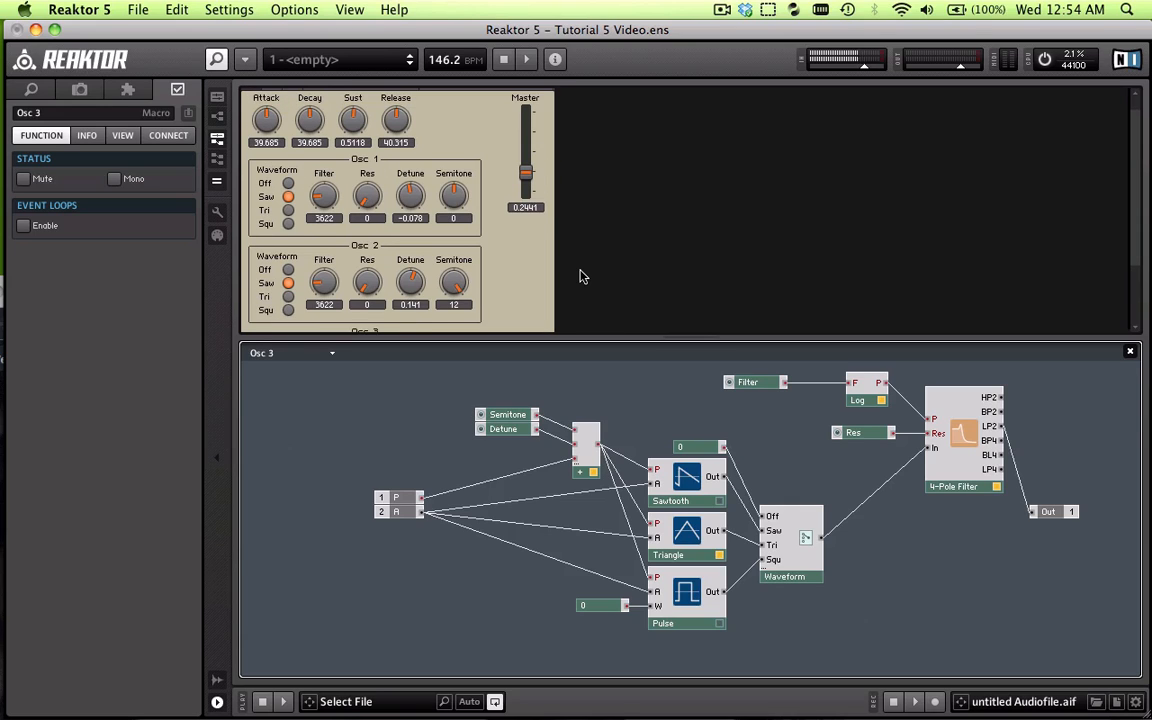
left_click_drag(703, 341, 691, 463)
left_click(472, 301)
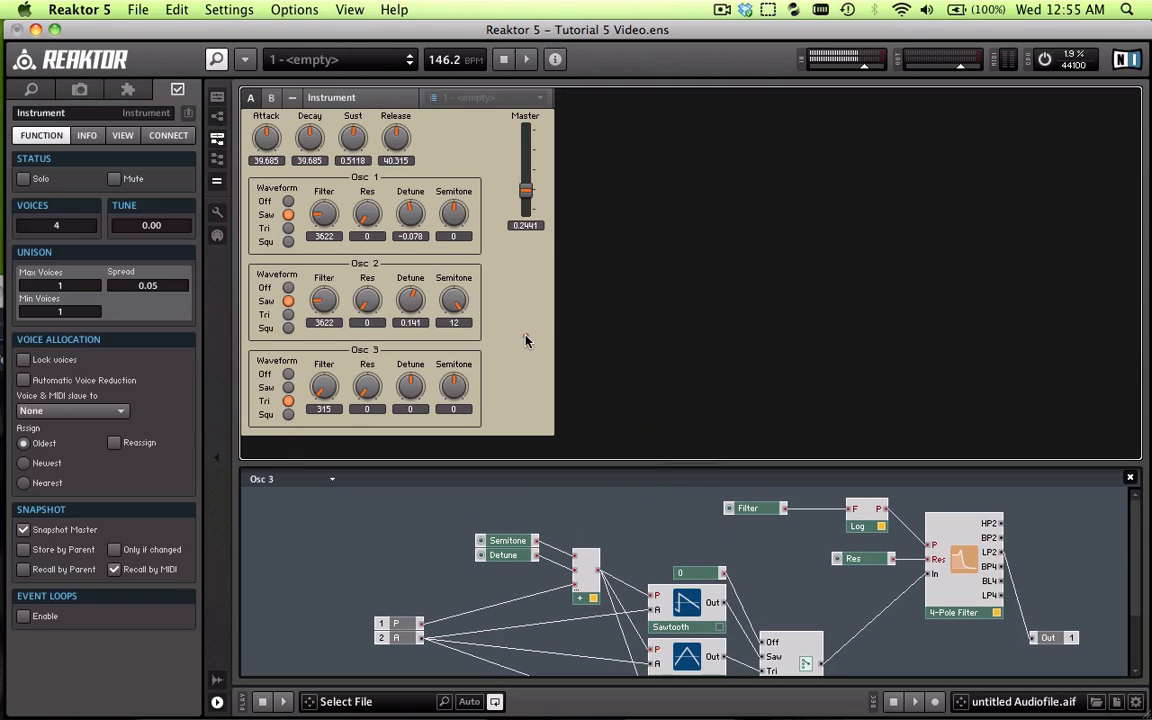
left_click(531, 316)
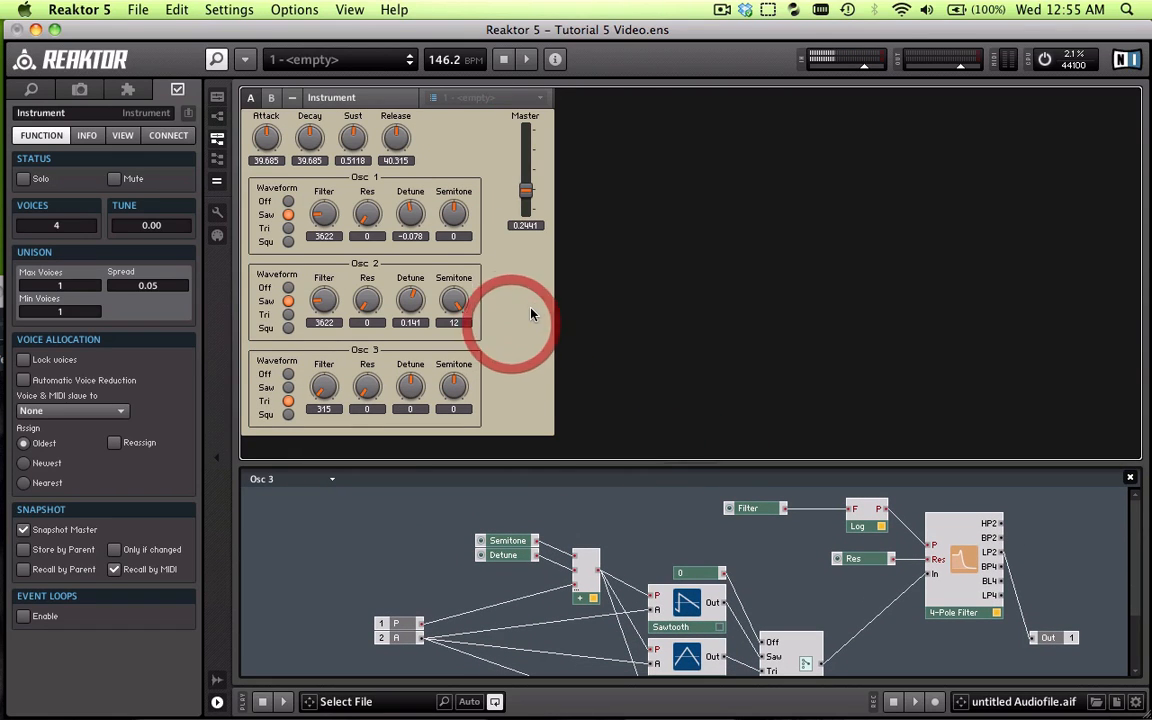